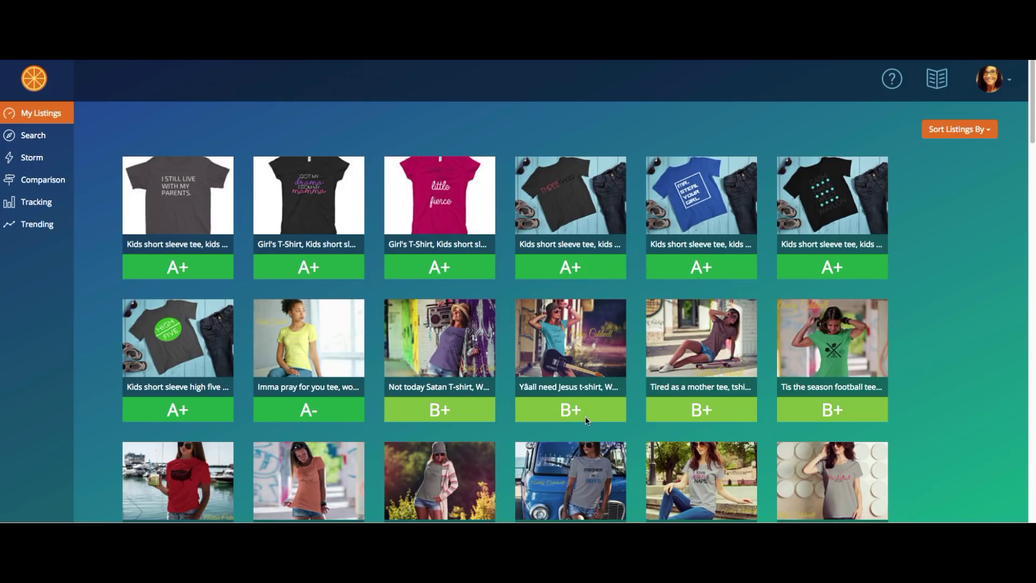
- Examine the letter grades of all shop listings from the first to the last row of the My Listings overview
{"action": "scroll", "coordinate": [894, 434], "scroll_direction": "down", "scroll_amount": 1}
{"action": "scroll", "coordinate": [898, 408], "scroll_direction": "down", "scroll_amount": 3}
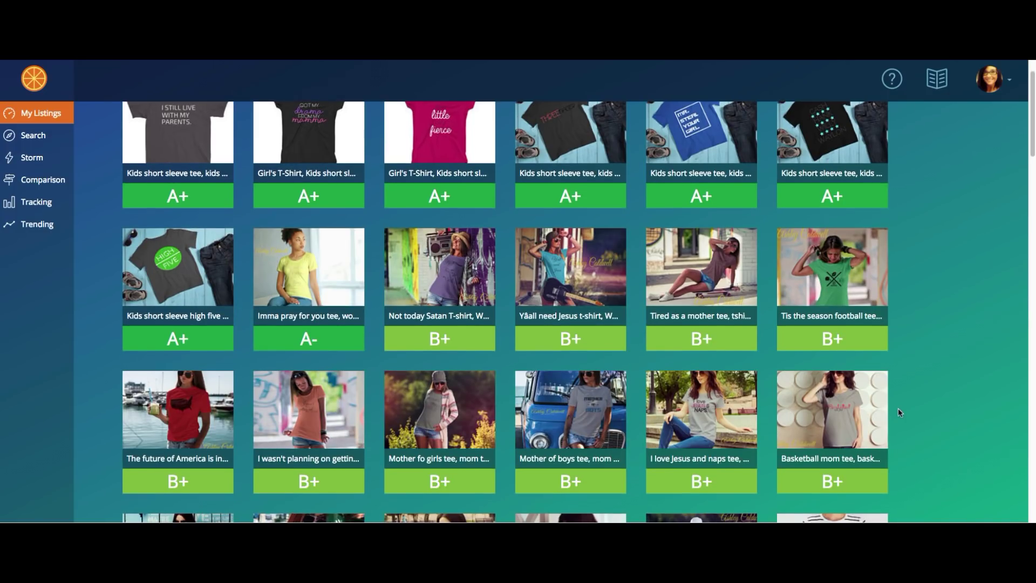
{"action": "scroll", "coordinate": [898, 412], "scroll_direction": "down", "scroll_amount": 6}
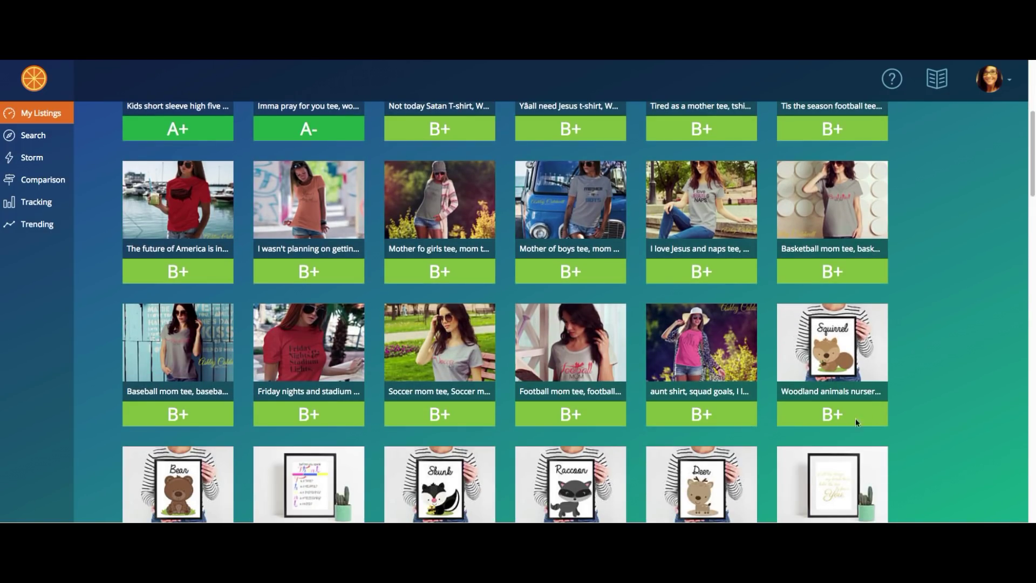
{"action": "scroll", "coordinate": [890, 415], "scroll_direction": "down", "scroll_amount": 9}
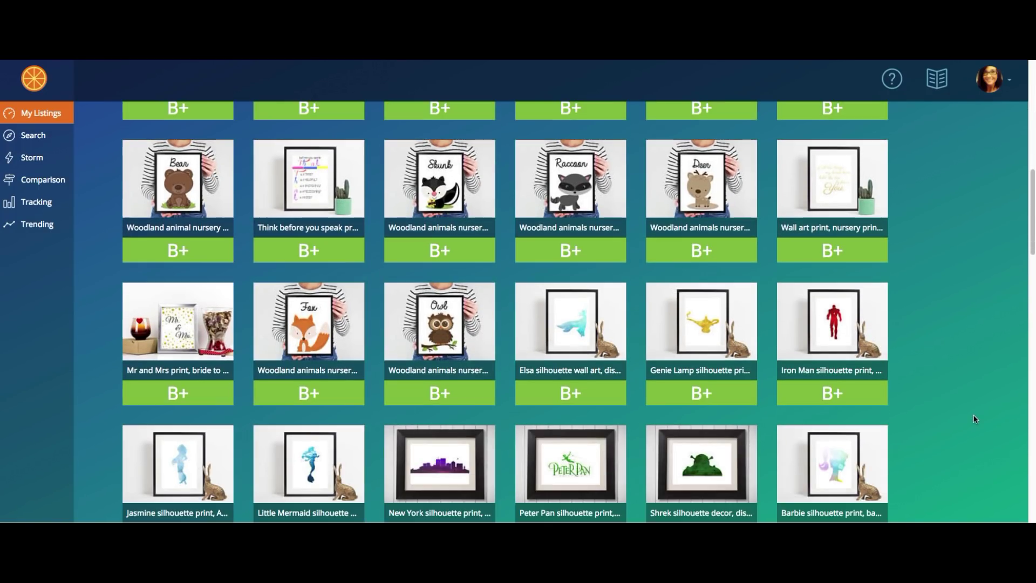
{"action": "scroll", "coordinate": [975, 419], "scroll_direction": "down", "scroll_amount": 4}
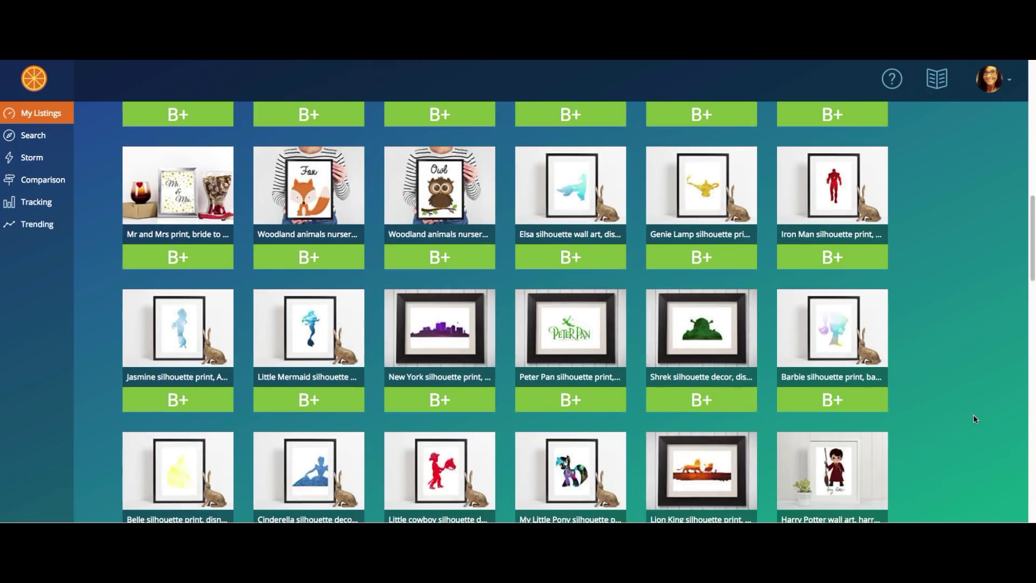
{"action": "scroll", "coordinate": [975, 418], "scroll_direction": "down", "scroll_amount": 2}
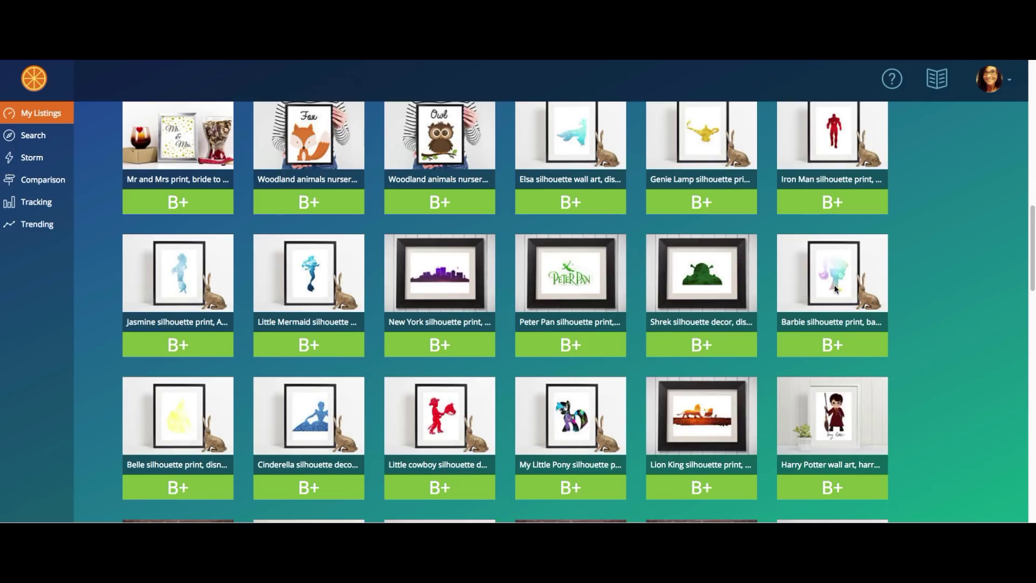
{"action": "scroll", "coordinate": [898, 371], "scroll_direction": "down", "scroll_amount": 2}
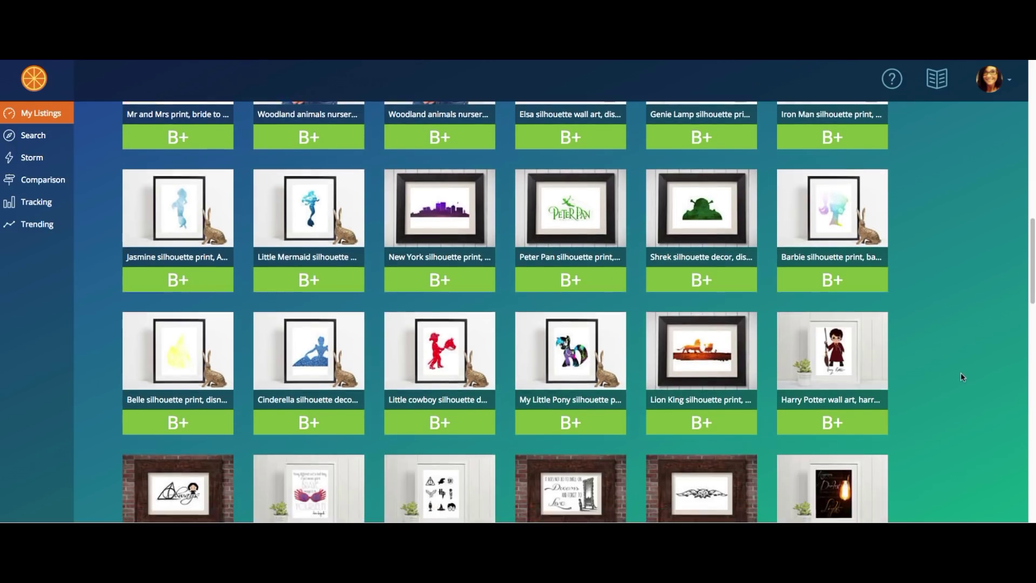
{"action": "scroll", "coordinate": [961, 372], "scroll_direction": "down", "scroll_amount": 3}
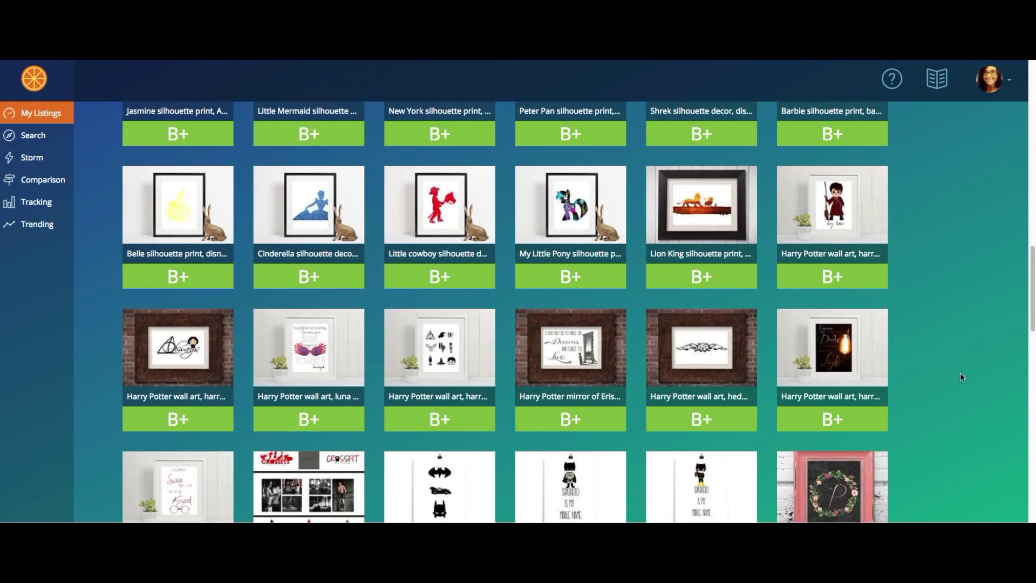
{"action": "scroll", "coordinate": [961, 377], "scroll_direction": "down", "scroll_amount": 3}
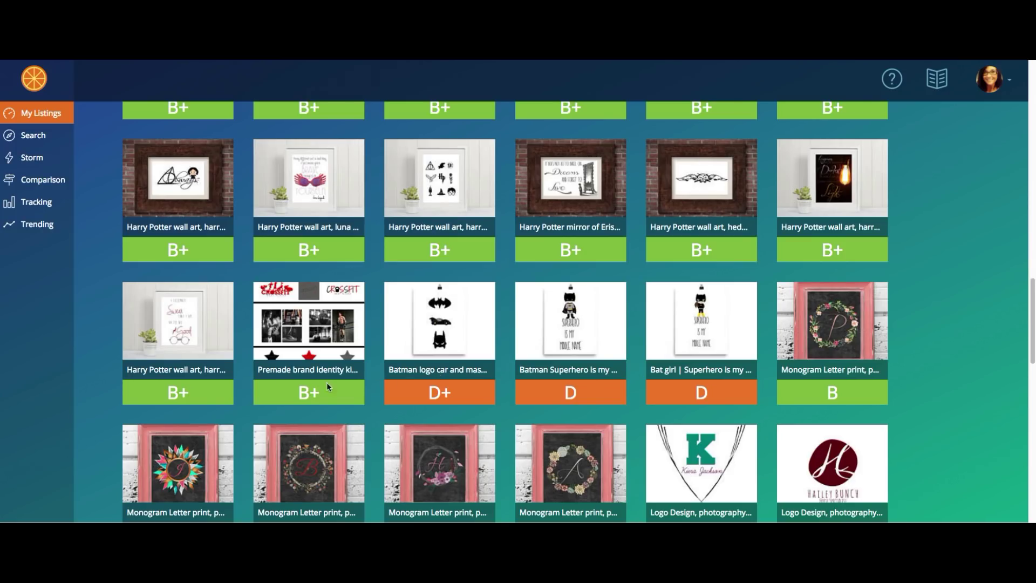
{"action": "scroll", "coordinate": [977, 357], "scroll_direction": "down", "scroll_amount": 3}
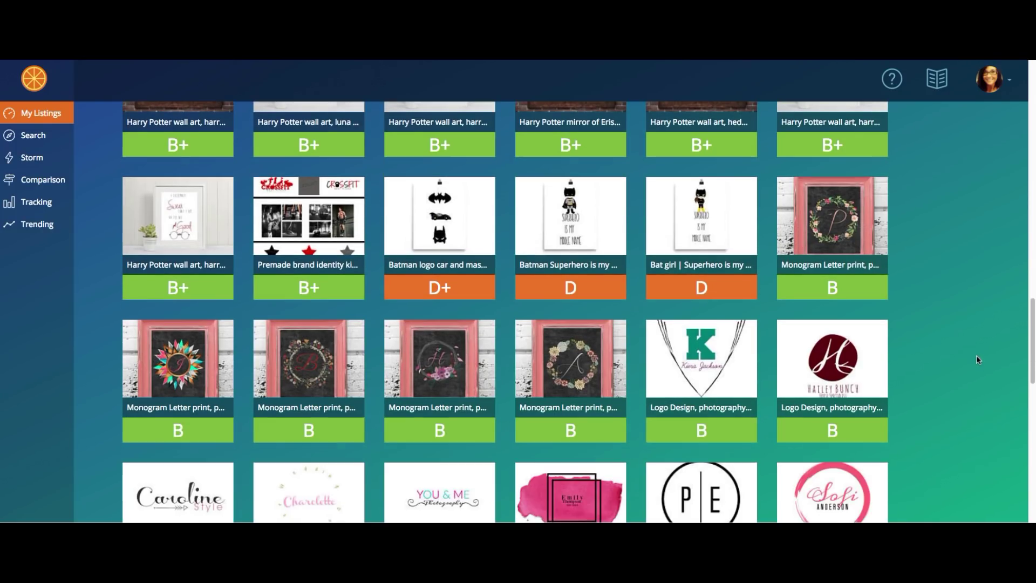
{"action": "scroll", "coordinate": [977, 359], "scroll_direction": "down", "scroll_amount": 4}
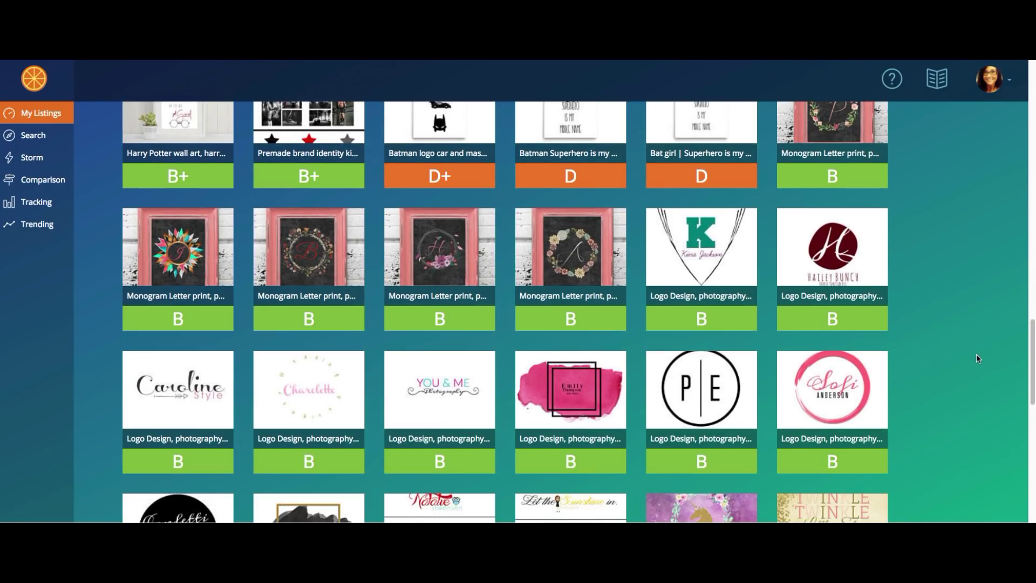
{"action": "scroll", "coordinate": [821, 348], "scroll_direction": "down", "scroll_amount": 4}
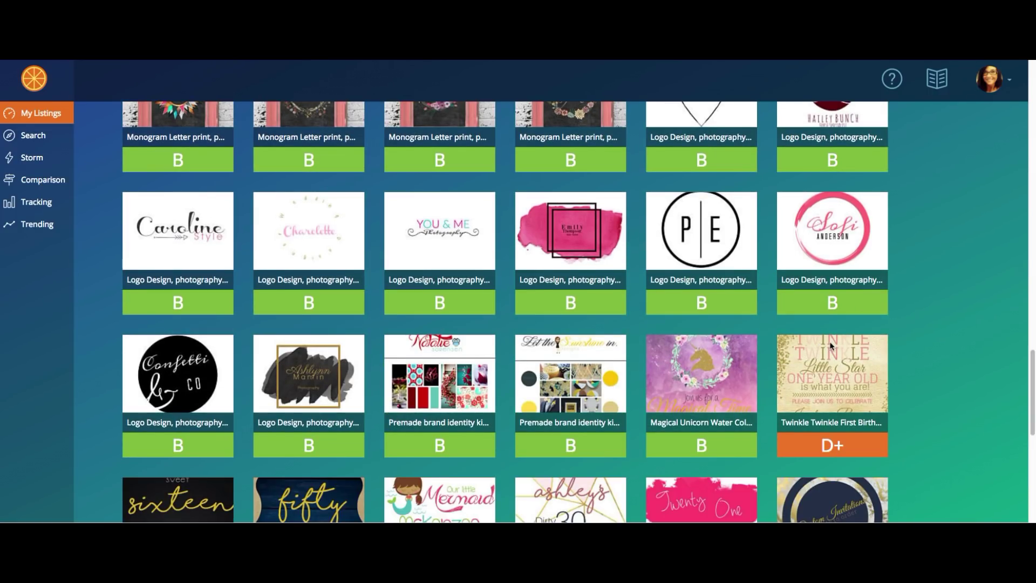
{"action": "scroll", "coordinate": [829, 345], "scroll_direction": "down", "scroll_amount": 5}
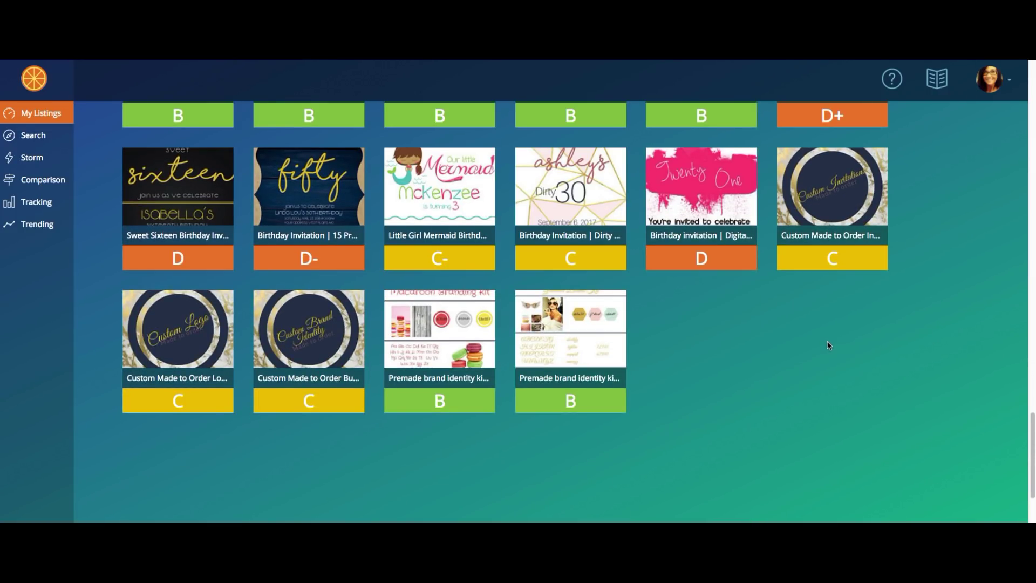
{"action": "scroll", "coordinate": [829, 346], "scroll_direction": "down", "scroll_amount": 2}
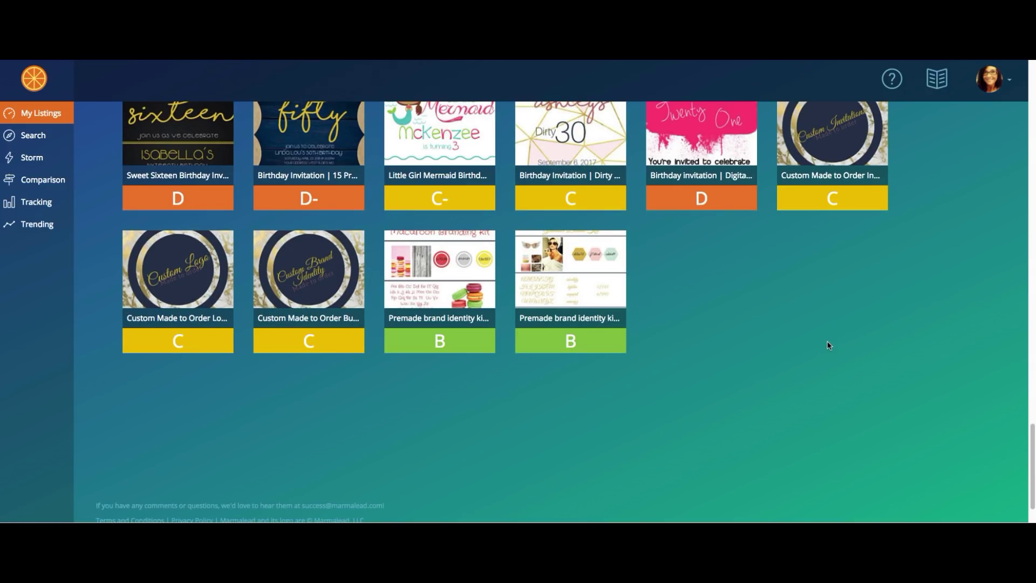
{"action": "scroll", "coordinate": [829, 346], "scroll_direction": "up", "scroll_amount": 20}
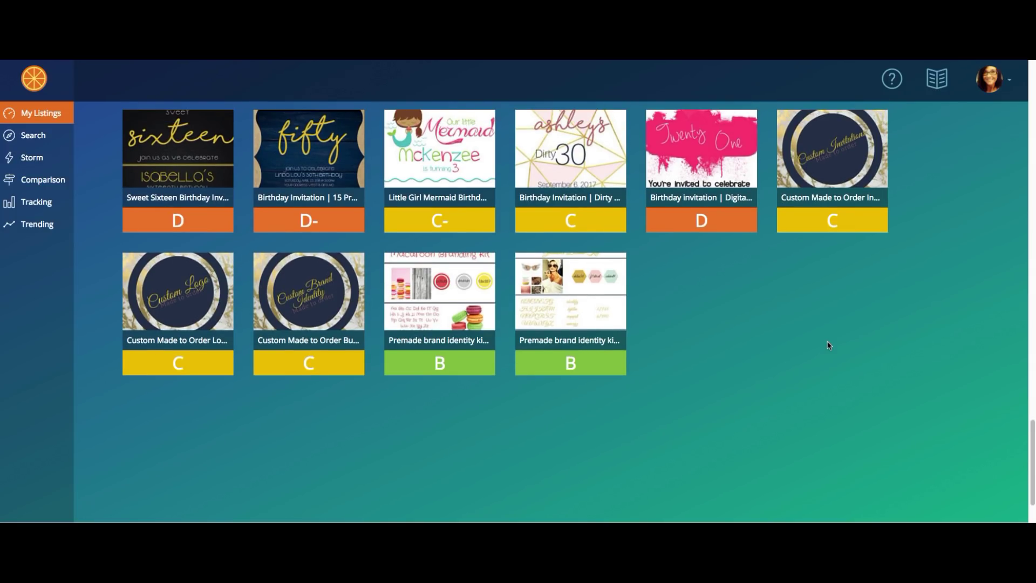
- Open the A+ graded black "Threenager" kids tee listing and review its photos, tags used, tags in title and renewal scores
{"action": "scroll", "coordinate": [829, 346], "scroll_direction": "down", "scroll_amount": 1}
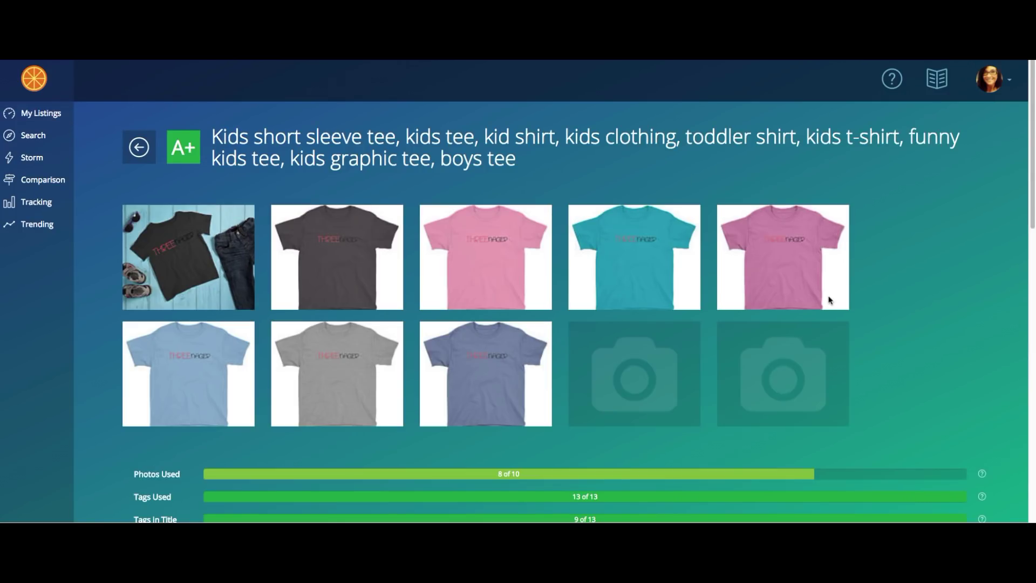
{"action": "left_click", "coordinate": [574, 211]}
{"action": "scroll", "coordinate": [1011, 374], "scroll_direction": "down", "scroll_amount": 2}
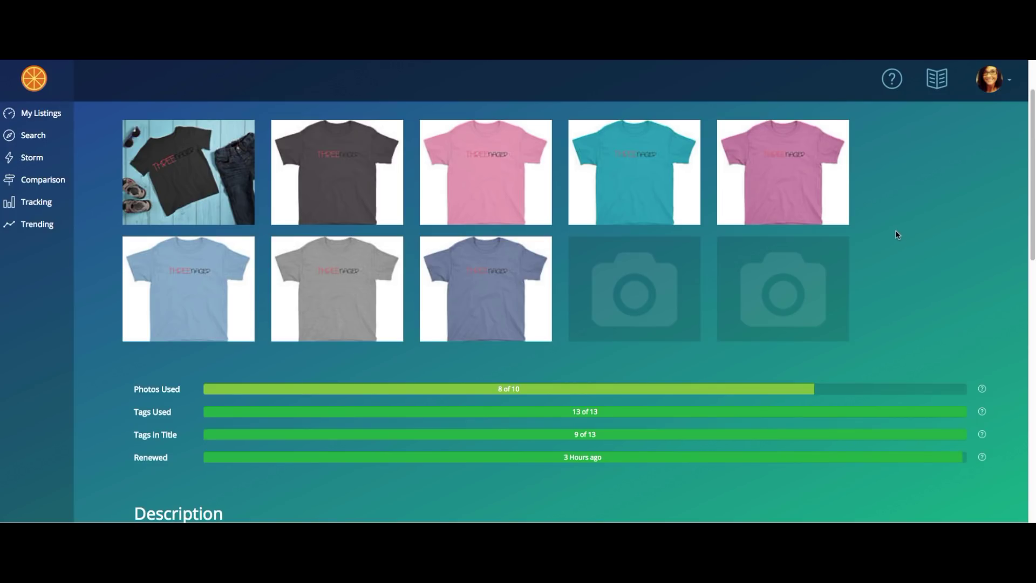
{"action": "scroll", "coordinate": [898, 234], "scroll_direction": "down", "scroll_amount": 1}
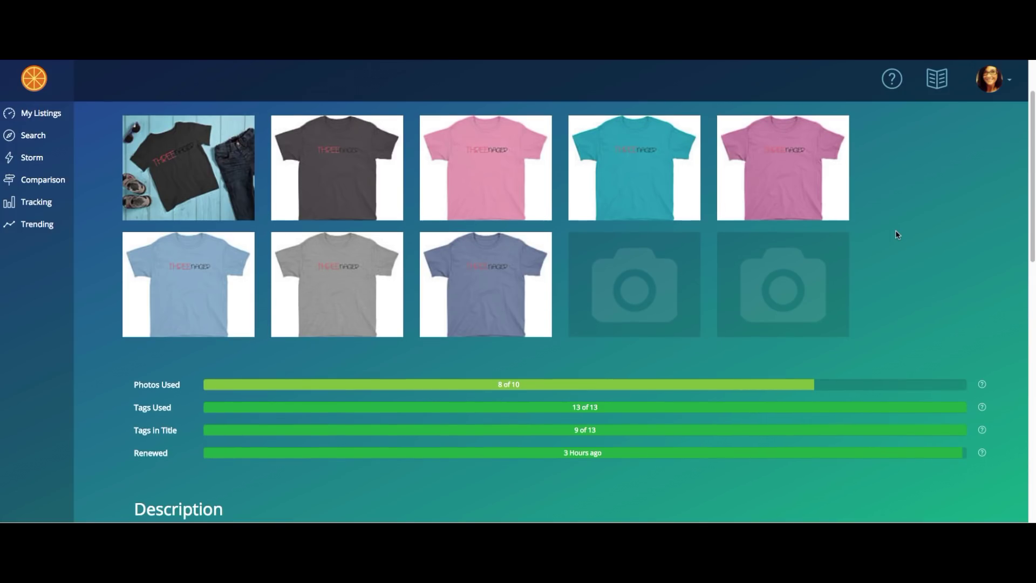
{"action": "scroll", "coordinate": [898, 234], "scroll_direction": "down", "scroll_amount": 2}
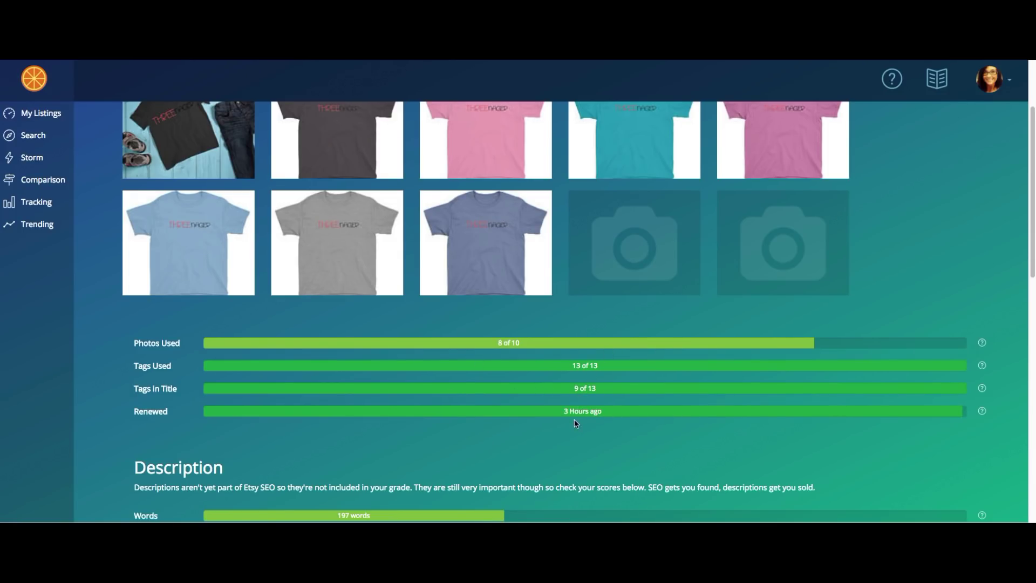
{"action": "mouse_move", "coordinate": [985, 415]}
{"action": "scroll", "coordinate": [771, 419], "scroll_direction": "down", "scroll_amount": 1}
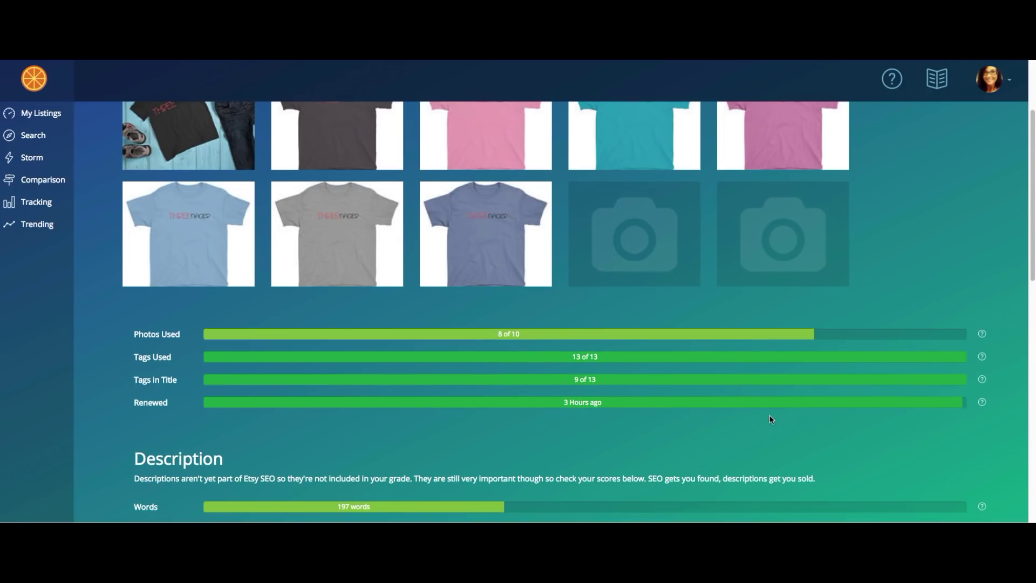
- Examine the listing's Description scores and read the help for Words, Sentences, Grade Level, Readability and Sentiment
{"action": "scroll", "coordinate": [770, 417], "scroll_direction": "down", "scroll_amount": 1}
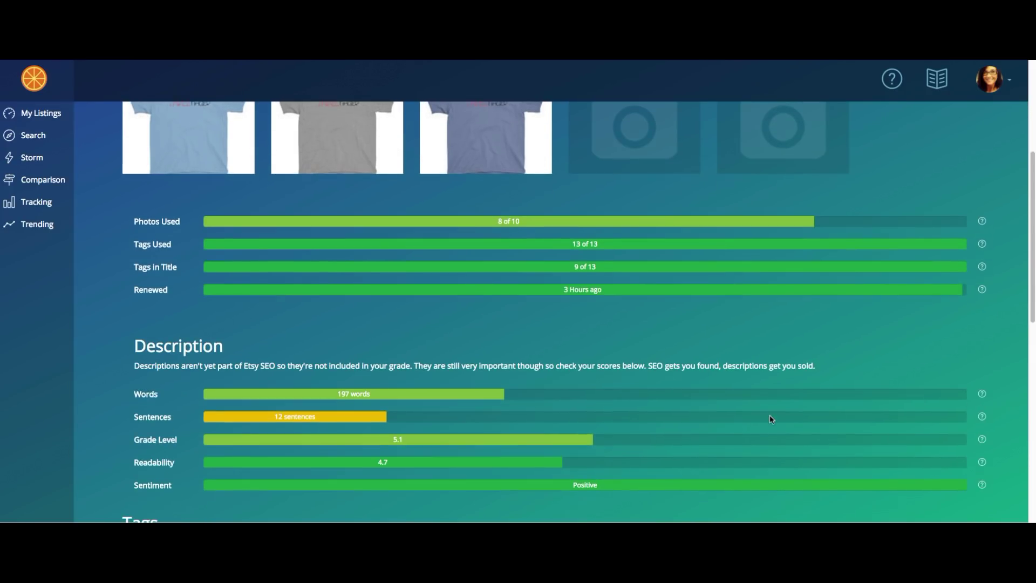
{"action": "scroll", "coordinate": [770, 417], "scroll_direction": "down", "scroll_amount": 1}
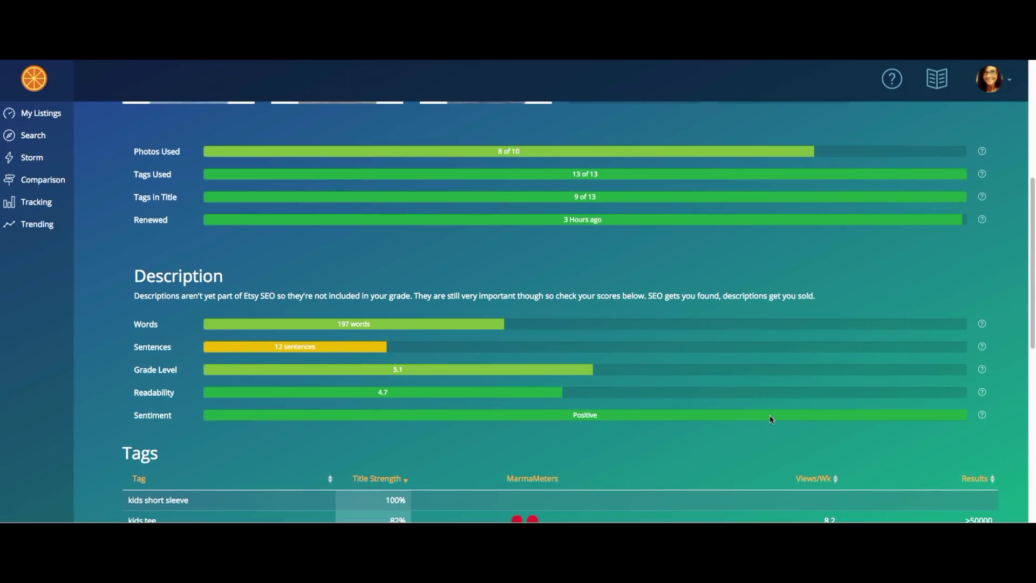
{"action": "scroll", "coordinate": [770, 417], "scroll_direction": "down", "scroll_amount": 1}
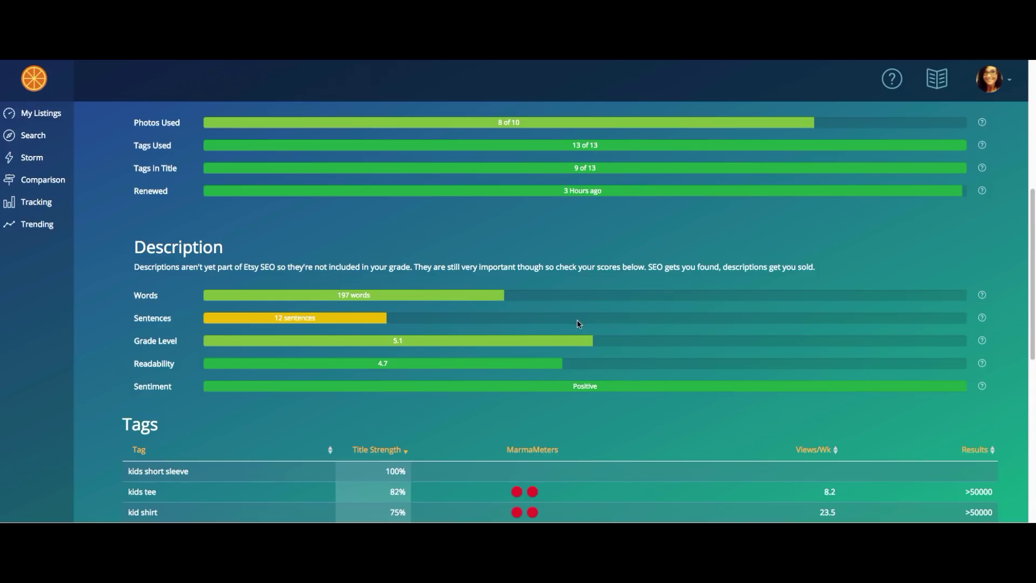
{"action": "scroll", "coordinate": [577, 320], "scroll_direction": "up", "scroll_amount": 1}
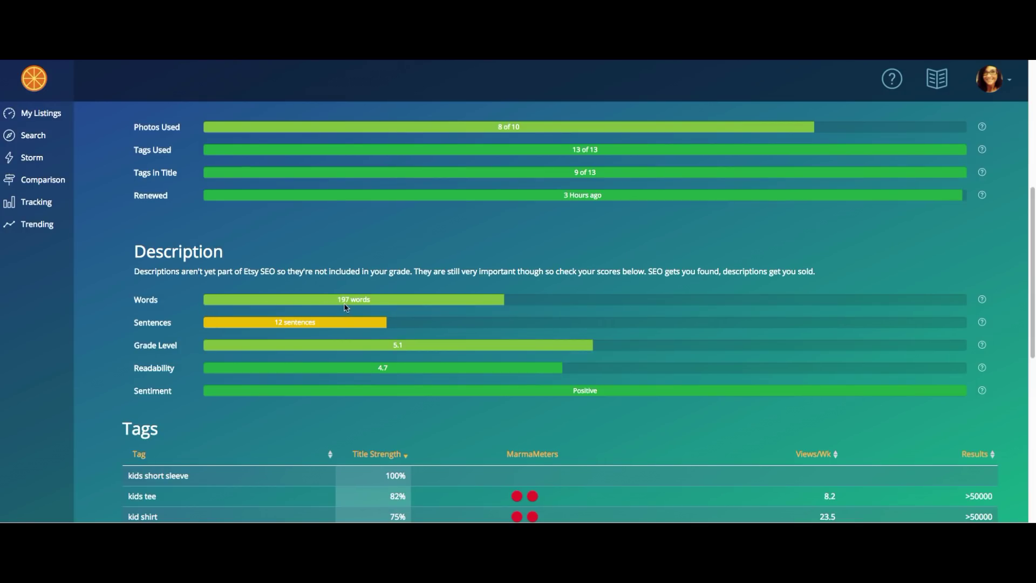
{"action": "mouse_move", "coordinate": [983, 301]}
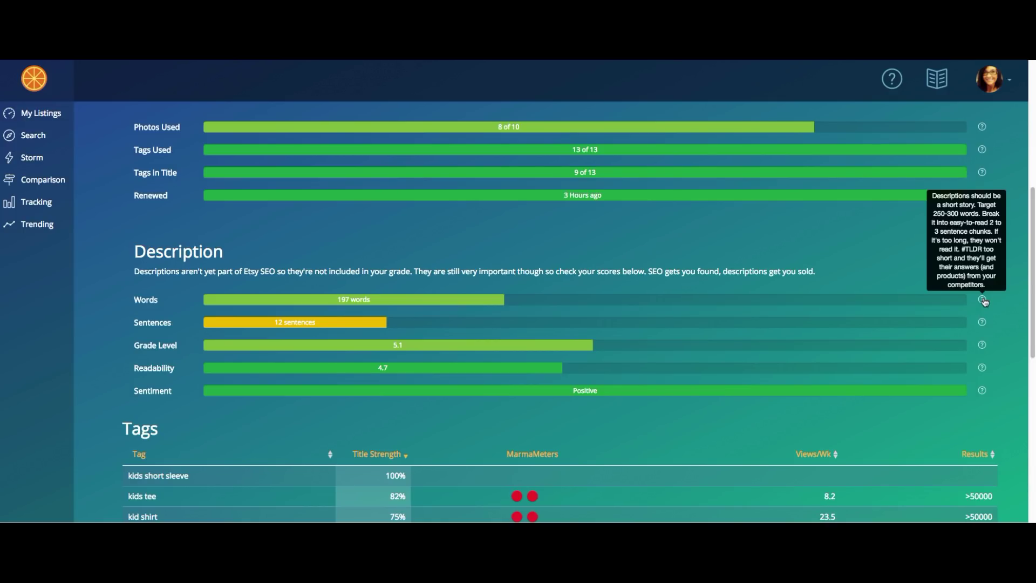
{"action": "mouse_move", "coordinate": [985, 326]}
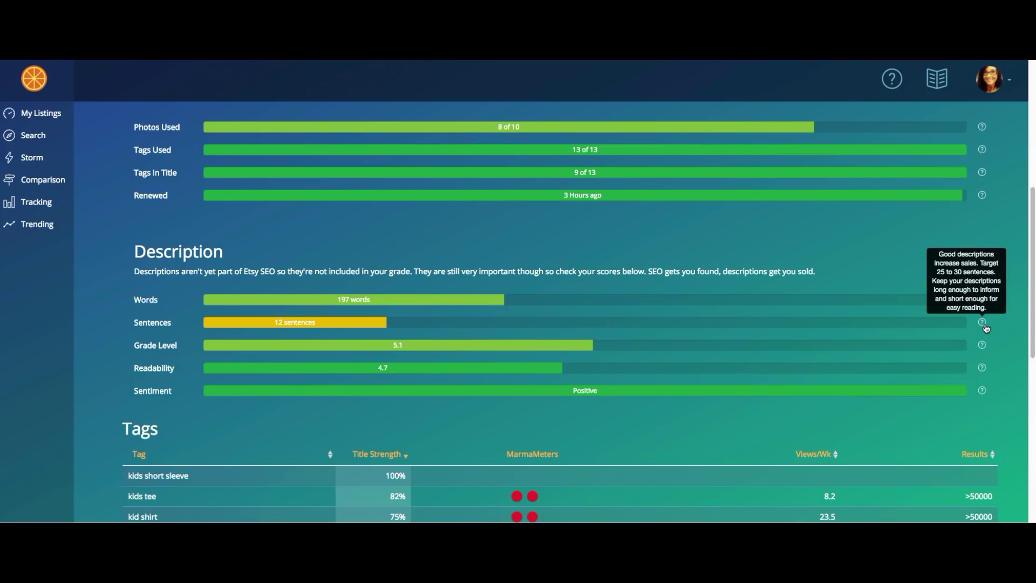
{"action": "mouse_move", "coordinate": [983, 347]}
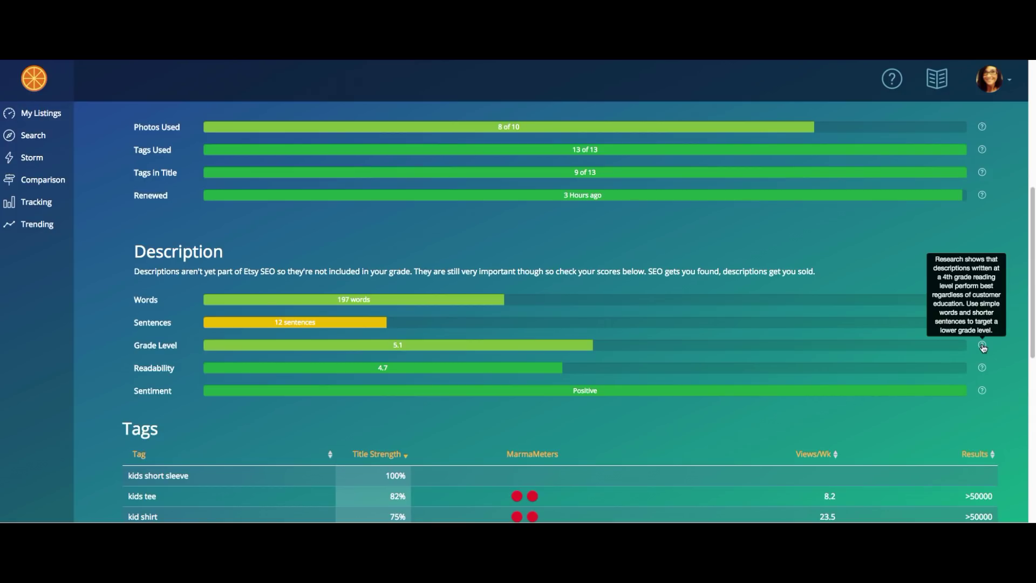
{"action": "mouse_move", "coordinate": [983, 371]}
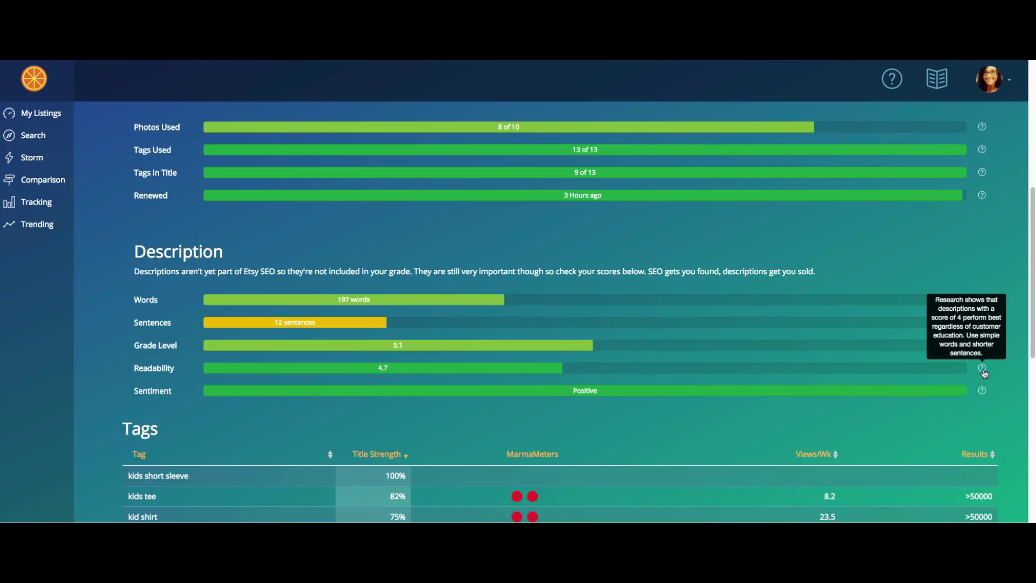
{"action": "mouse_move", "coordinate": [984, 397]}
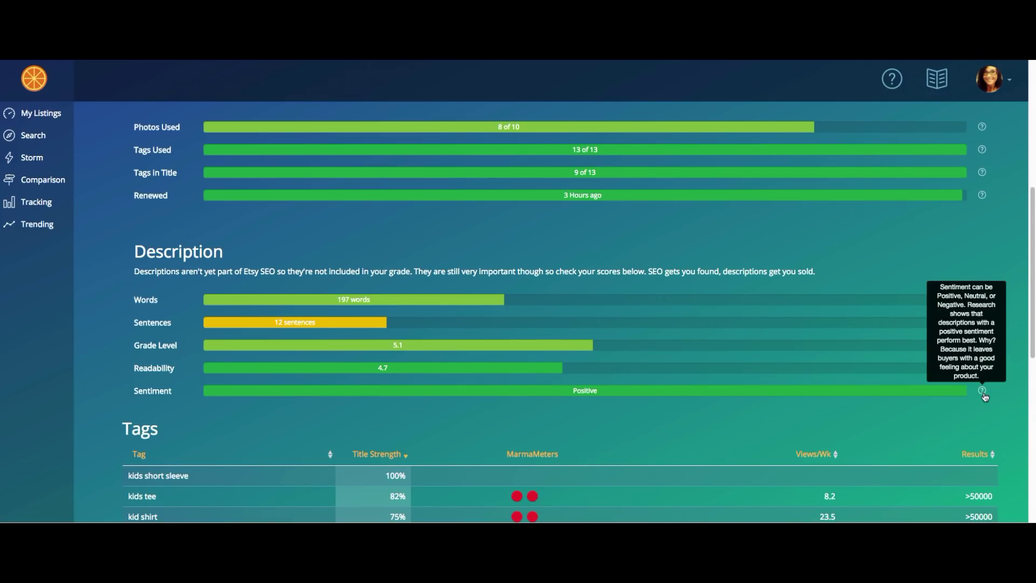
- Examine the listing's Tags table, comparing title strength, MarmaMeters, weekly views and results for each tag
{"action": "scroll", "coordinate": [1013, 424], "scroll_direction": "down", "scroll_amount": 4}
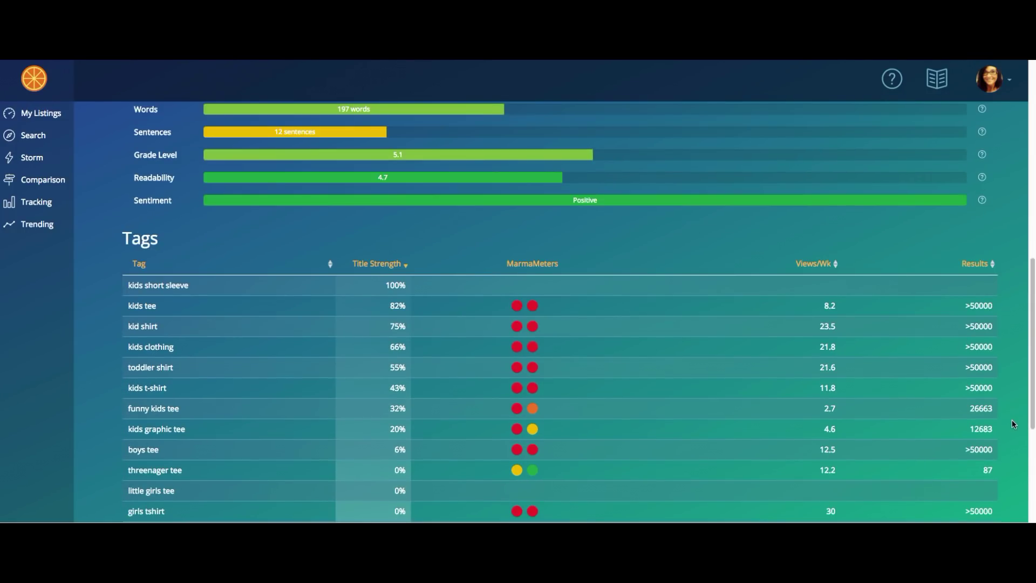
{"action": "scroll", "coordinate": [1014, 424], "scroll_direction": "down", "scroll_amount": 1}
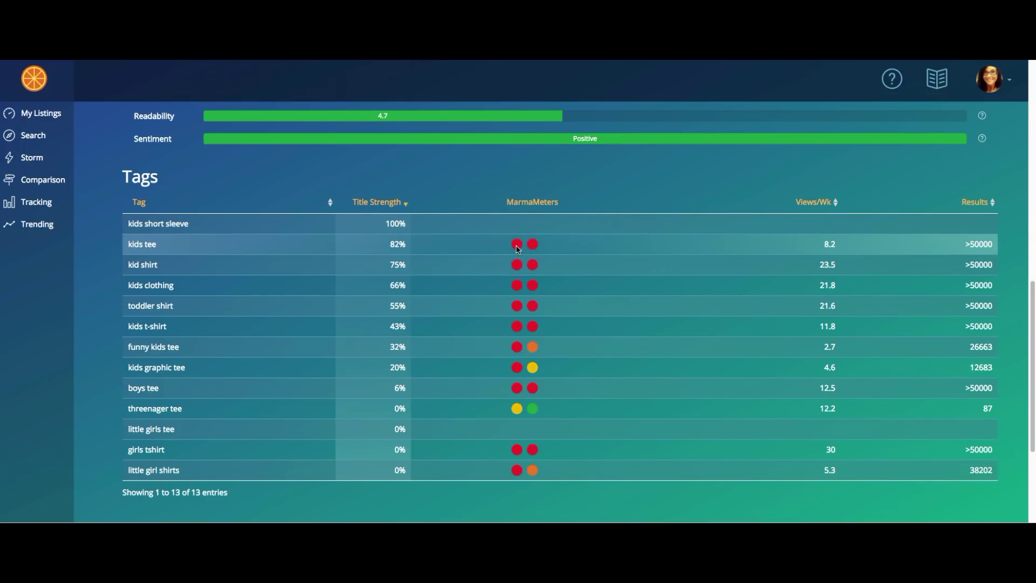
{"action": "mouse_move", "coordinate": [514, 204]}
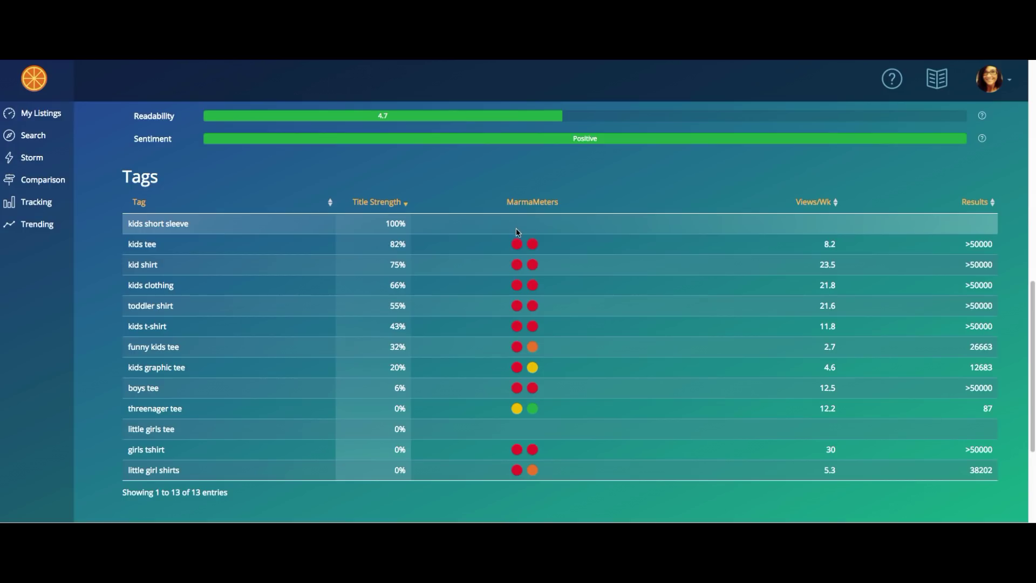
{"action": "mouse_move", "coordinate": [516, 248]}
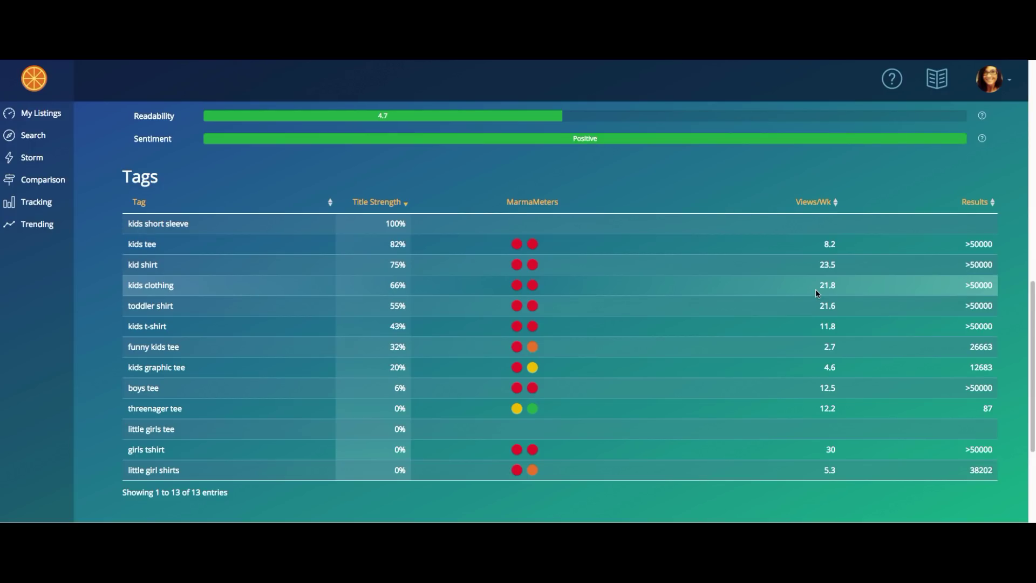
- Recheck the listing's Renewed score and return to the My Listings overview
{"action": "scroll", "coordinate": [862, 367], "scroll_direction": "up", "scroll_amount": 5}
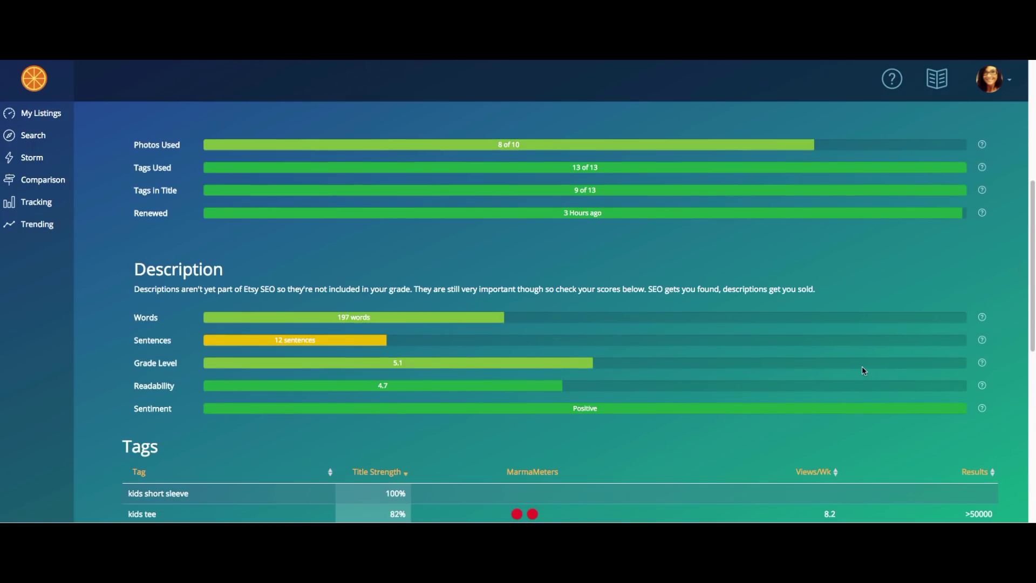
{"action": "scroll", "coordinate": [863, 367], "scroll_direction": "up", "scroll_amount": 1}
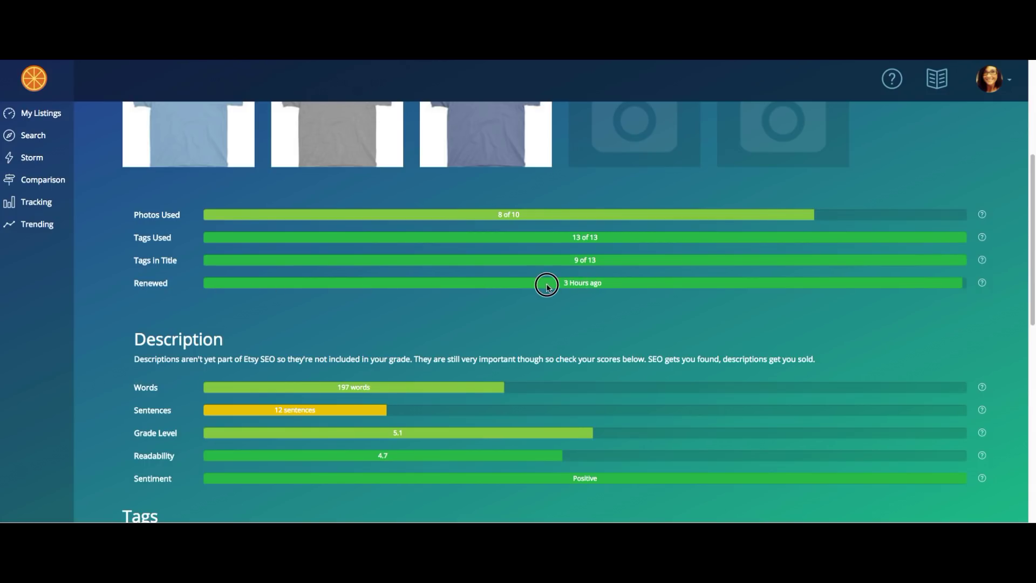
{"action": "left_click_drag", "start_coordinate": [572, 283], "coordinate": [619, 287]}
{"action": "left_click", "coordinate": [618, 287]}
{"action": "left_click", "coordinate": [39, 120]}
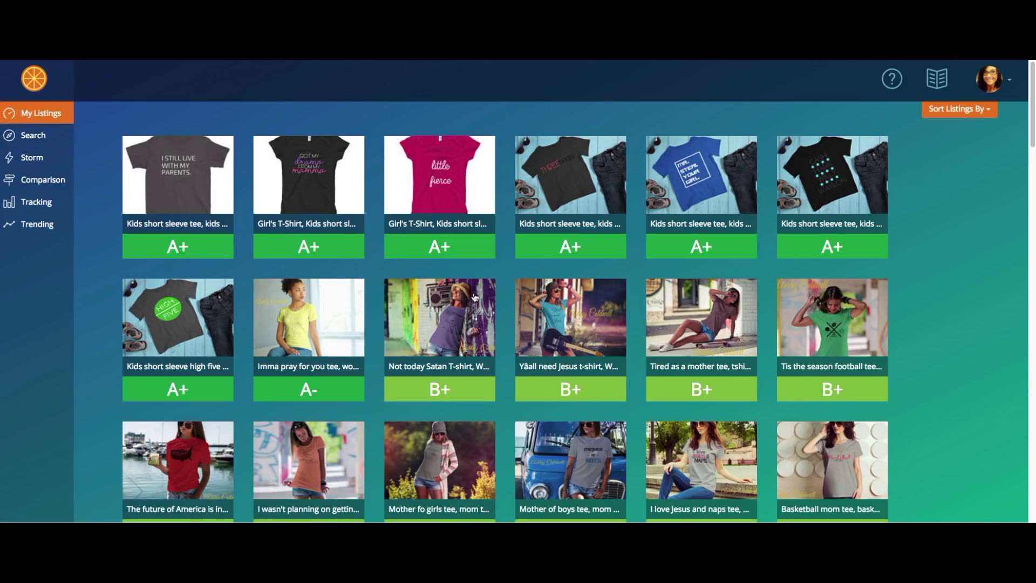
- Open the B+ graded "Not today Satan T-shirt" listing and review its photos, title, tag and renewal scores
{"action": "scroll", "coordinate": [477, 298], "scroll_direction": "down", "scroll_amount": 1}
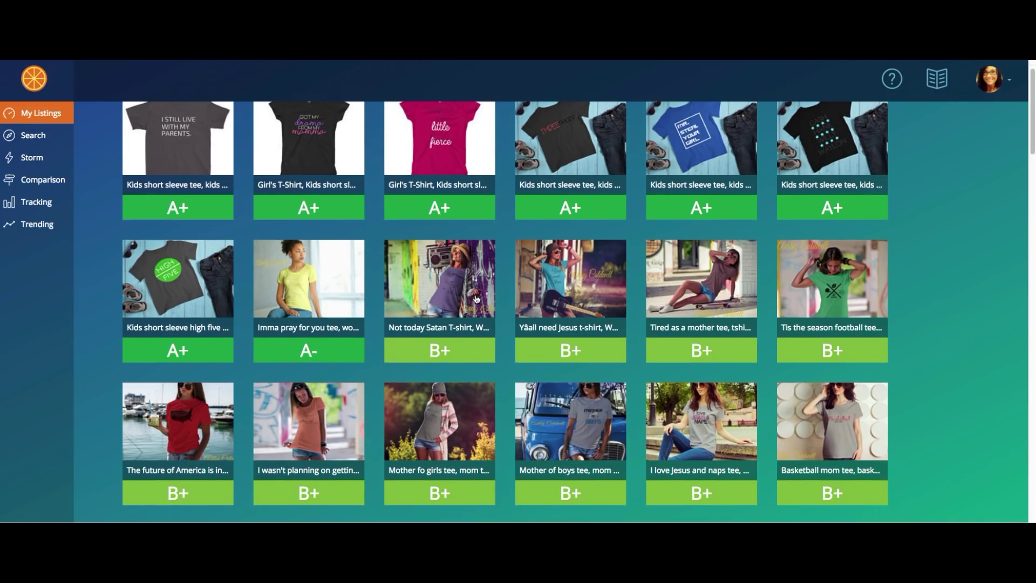
{"action": "left_click", "coordinate": [437, 312]}
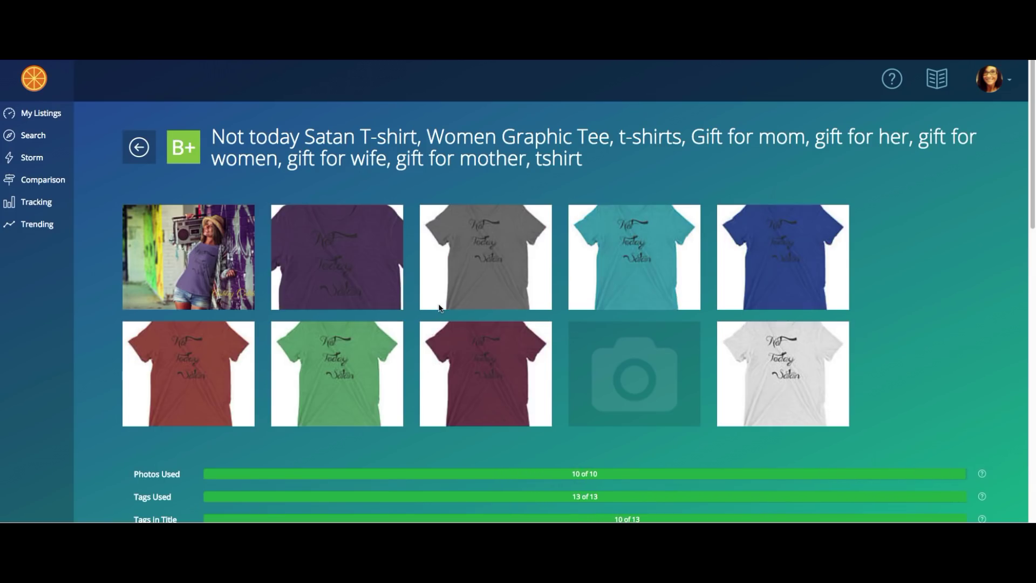
{"action": "scroll", "coordinate": [441, 310], "scroll_direction": "down", "scroll_amount": 2}
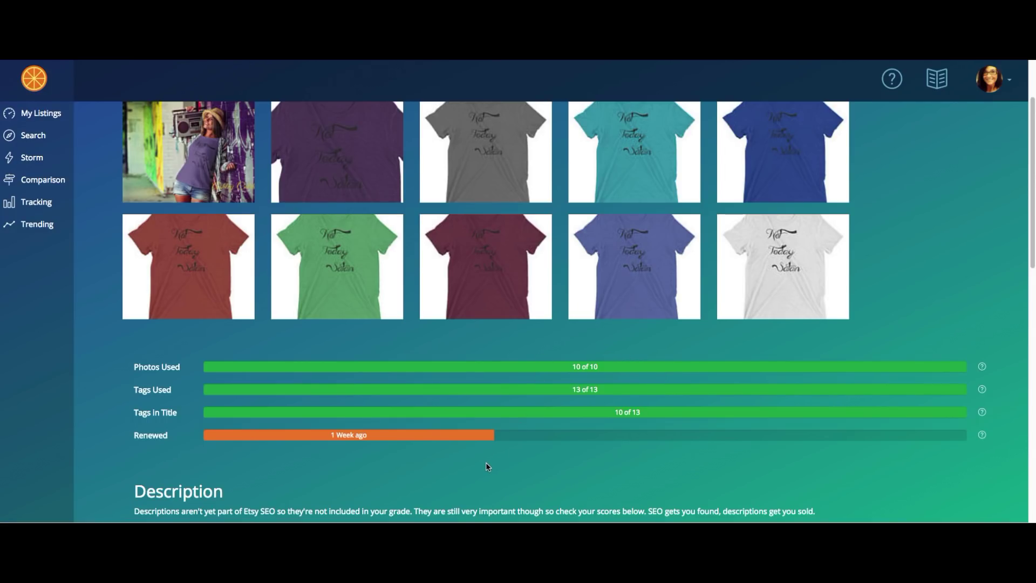
{"action": "scroll", "coordinate": [485, 460], "scroll_direction": "up", "scroll_amount": 2}
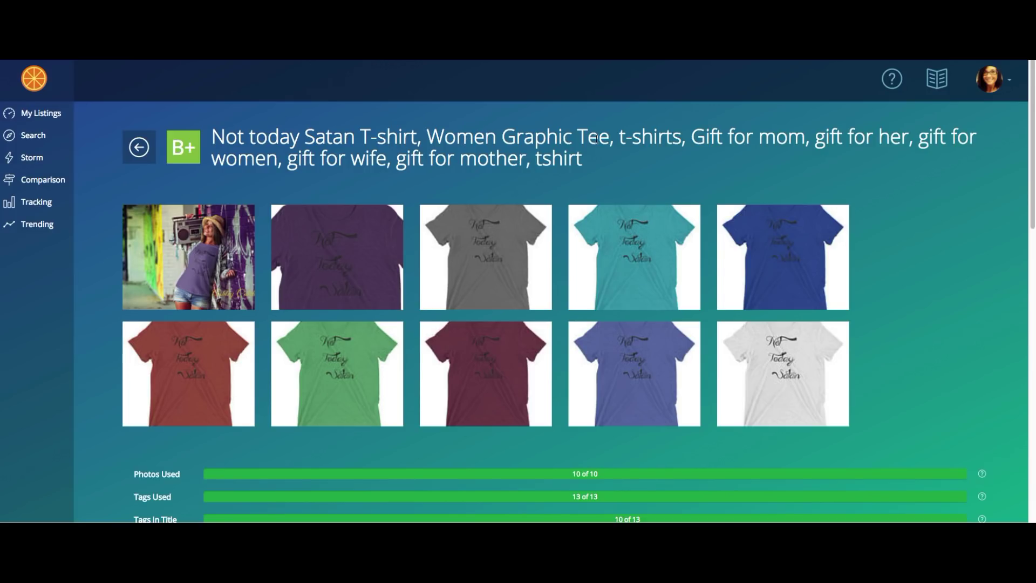
{"action": "scroll", "coordinate": [574, 232], "scroll_direction": "down", "scroll_amount": 4}
{"action": "scroll", "coordinate": [573, 236], "scroll_direction": "down", "scroll_amount": 1}
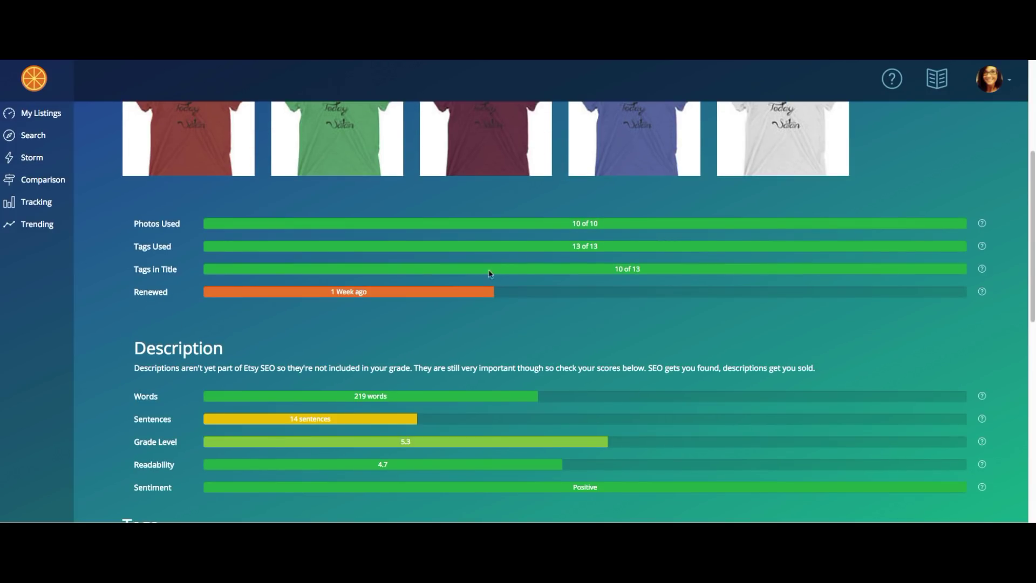
{"action": "scroll", "coordinate": [982, 330], "scroll_direction": "up", "scroll_amount": 1}
{"action": "mouse_move", "coordinate": [982, 330]}
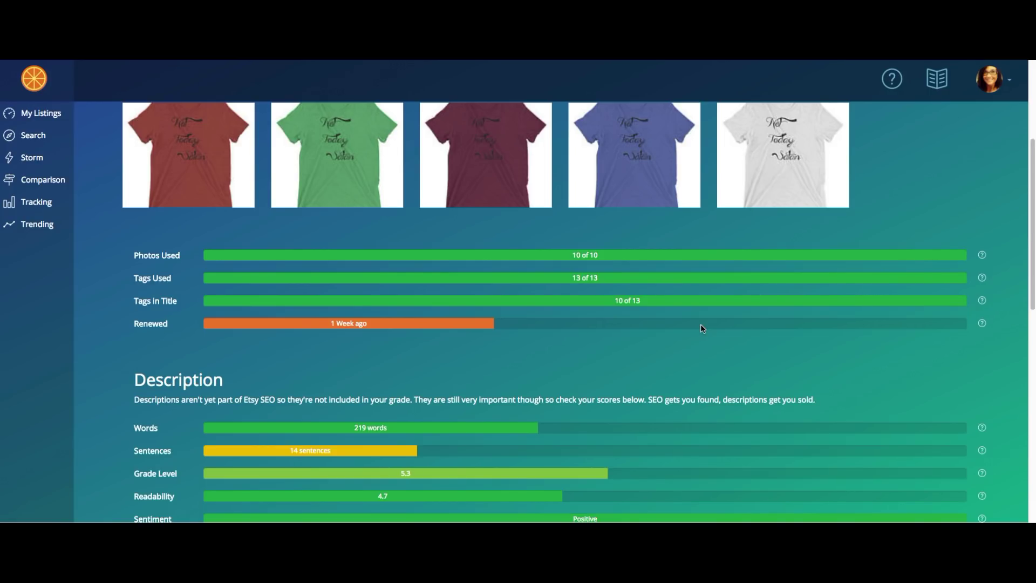
{"action": "scroll", "coordinate": [701, 325], "scroll_direction": "up", "scroll_amount": 3}
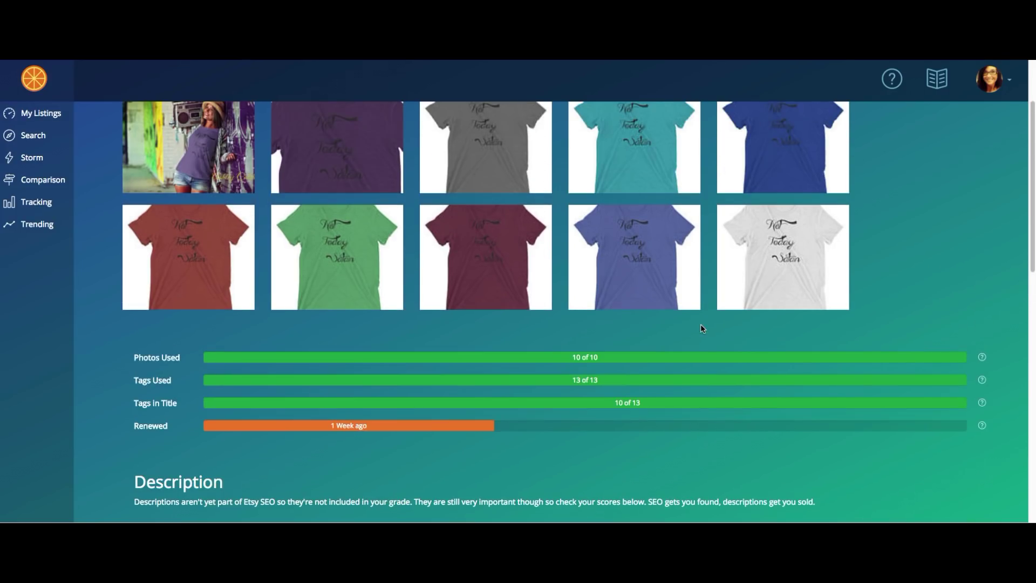
{"action": "scroll", "coordinate": [700, 326], "scroll_direction": "up", "scroll_amount": 2}
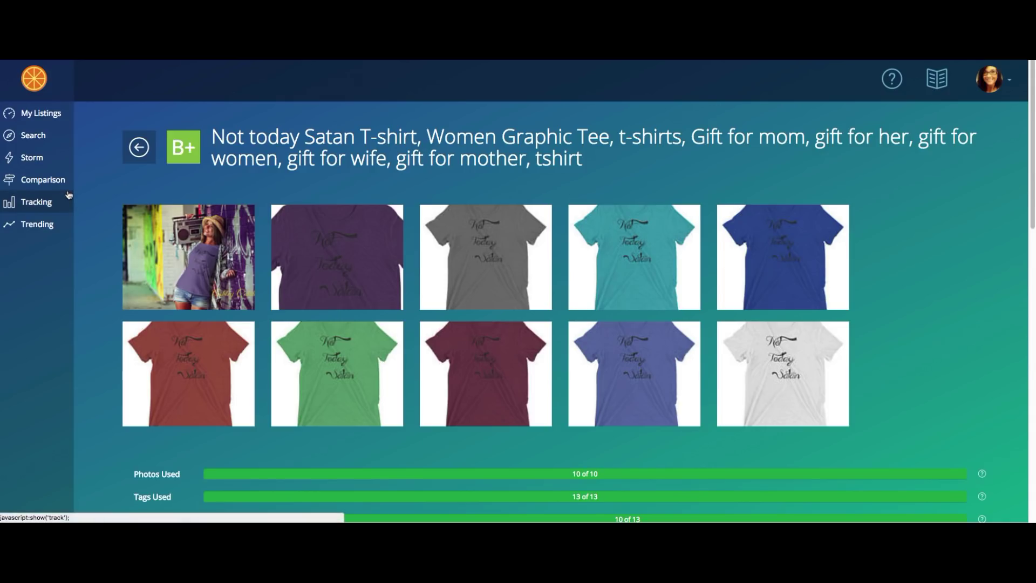
- Return to the My Listings overview and open the D- graded "Birthday Invitation | 15 Pre-Made Invitations" listing near the end
{"action": "left_click", "coordinate": [134, 155]}
{"action": "scroll", "coordinate": [904, 393], "scroll_direction": "down", "scroll_amount": 3}
{"action": "scroll", "coordinate": [903, 395], "scroll_direction": "down", "scroll_amount": 10}
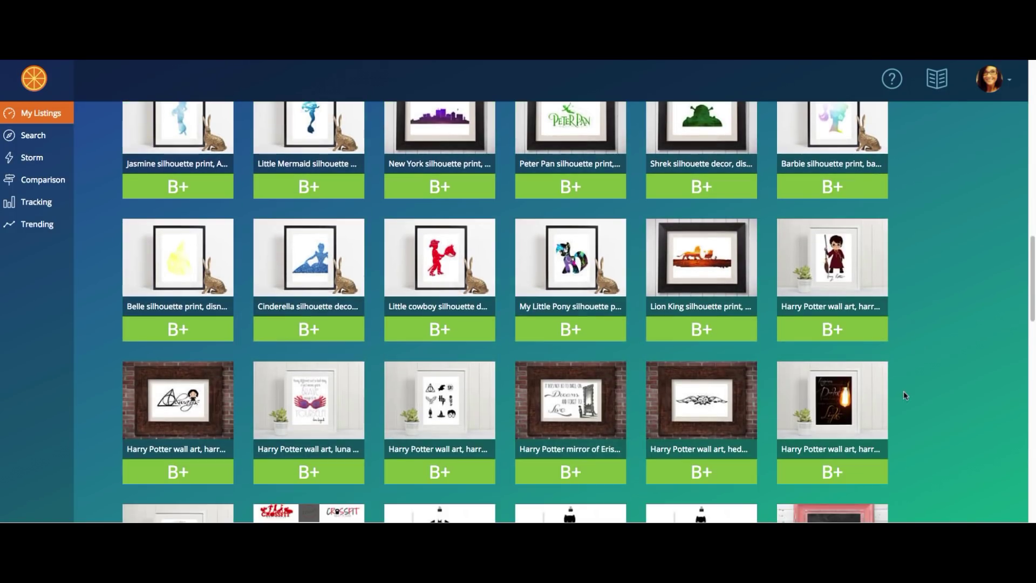
{"action": "scroll", "coordinate": [903, 391], "scroll_direction": "down", "scroll_amount": 6}
{"action": "scroll", "coordinate": [903, 393], "scroll_direction": "down", "scroll_amount": 8}
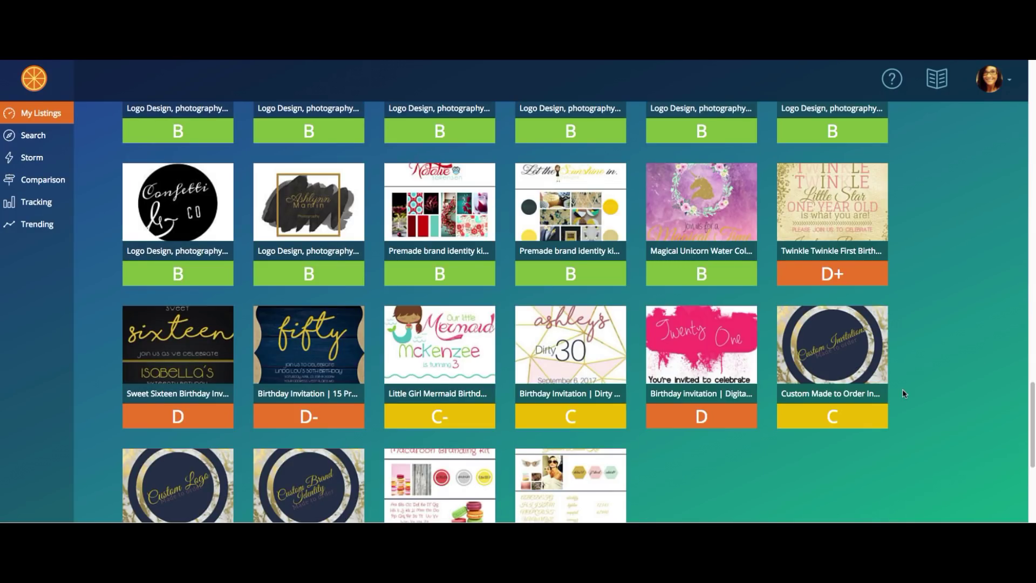
{"action": "scroll", "coordinate": [903, 391], "scroll_direction": "up", "scroll_amount": 1}
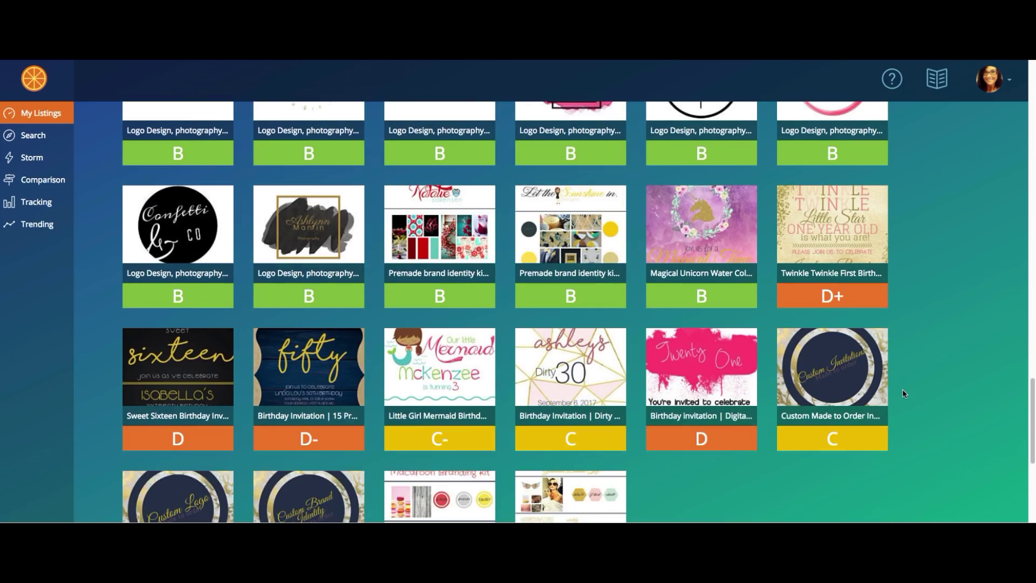
{"action": "left_click", "coordinate": [323, 419]}
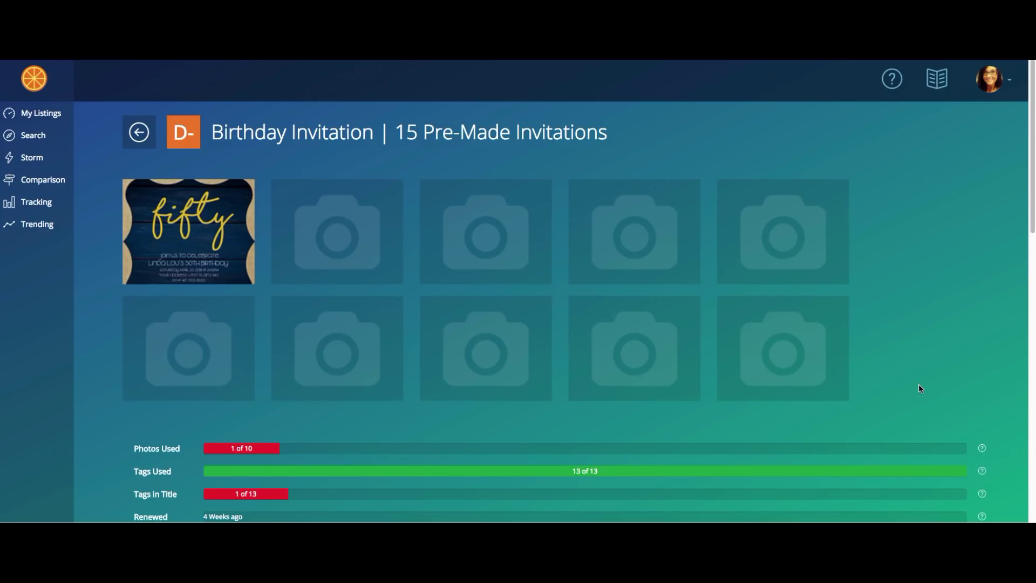
- Review the birthday invitation listing's title, photo slots and its Photos Used, Tags Used and Tags in Title scores
{"action": "scroll", "coordinate": [919, 386], "scroll_direction": "down", "scroll_amount": 3}
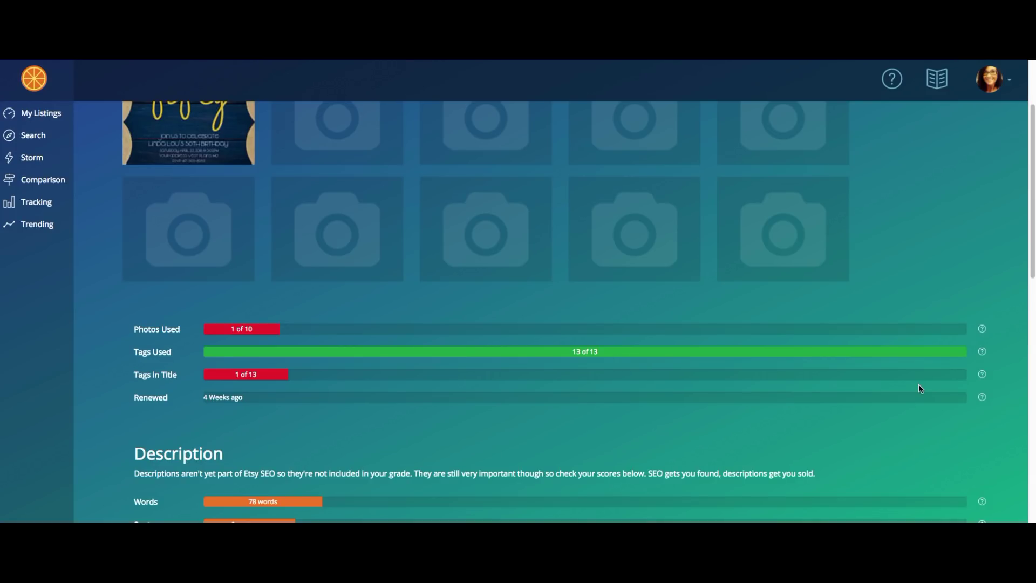
{"action": "scroll", "coordinate": [919, 387], "scroll_direction": "down", "scroll_amount": 1}
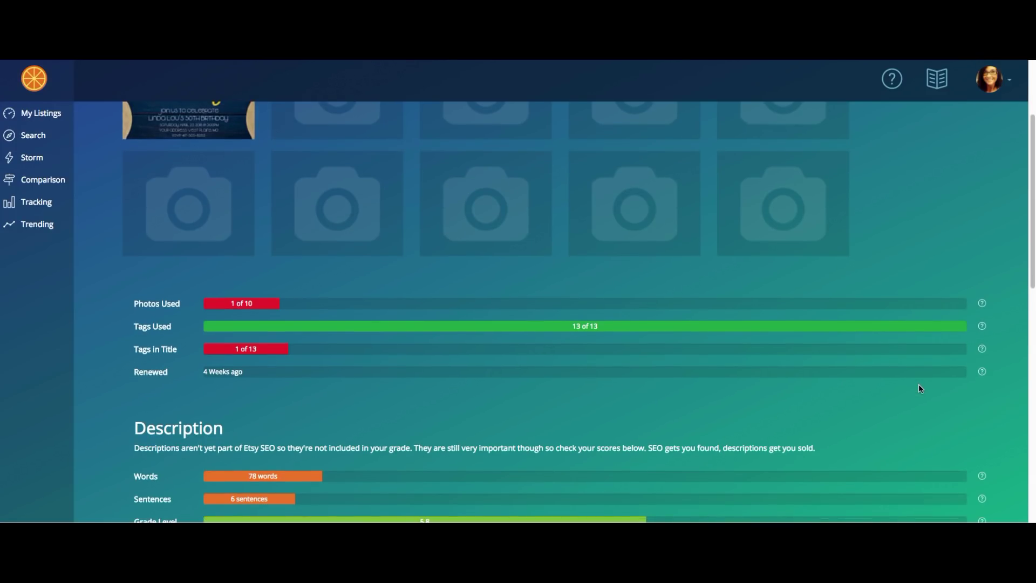
{"action": "scroll", "coordinate": [919, 387], "scroll_direction": "up", "scroll_amount": 2}
{"action": "scroll", "coordinate": [920, 387], "scroll_direction": "up", "scroll_amount": 1}
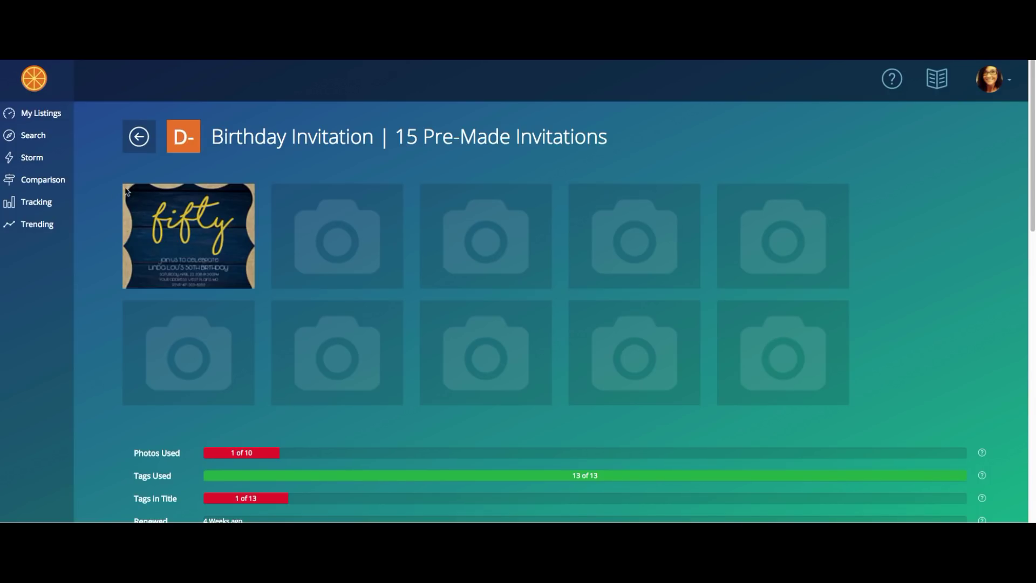
{"action": "scroll", "coordinate": [356, 279], "scroll_direction": "down", "scroll_amount": 3}
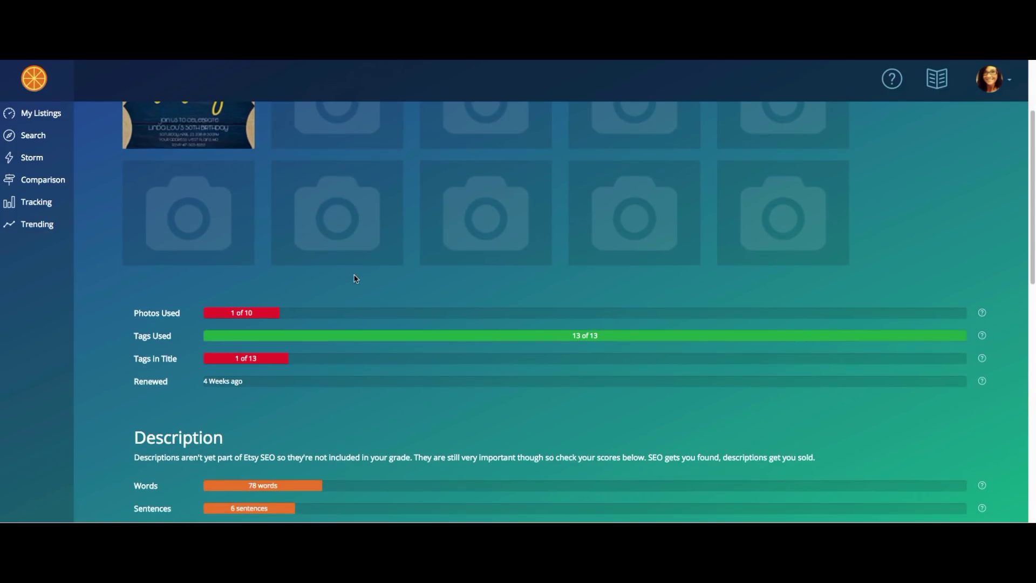
{"action": "scroll", "coordinate": [254, 254], "scroll_direction": "up", "scroll_amount": 2}
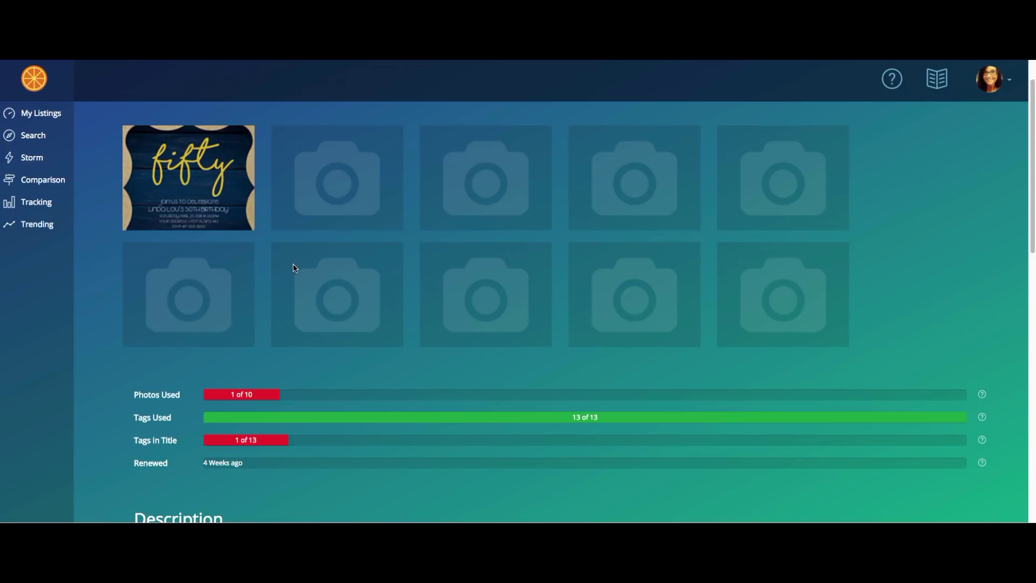
{"action": "scroll", "coordinate": [296, 269], "scroll_direction": "down", "scroll_amount": 1}
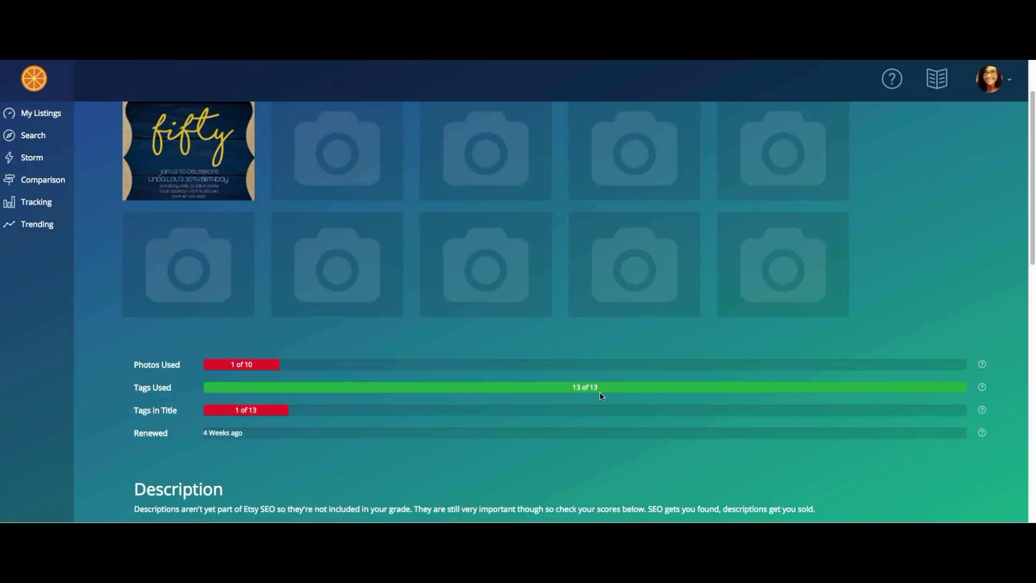
{"action": "scroll", "coordinate": [599, 394], "scroll_direction": "down", "scroll_amount": 1}
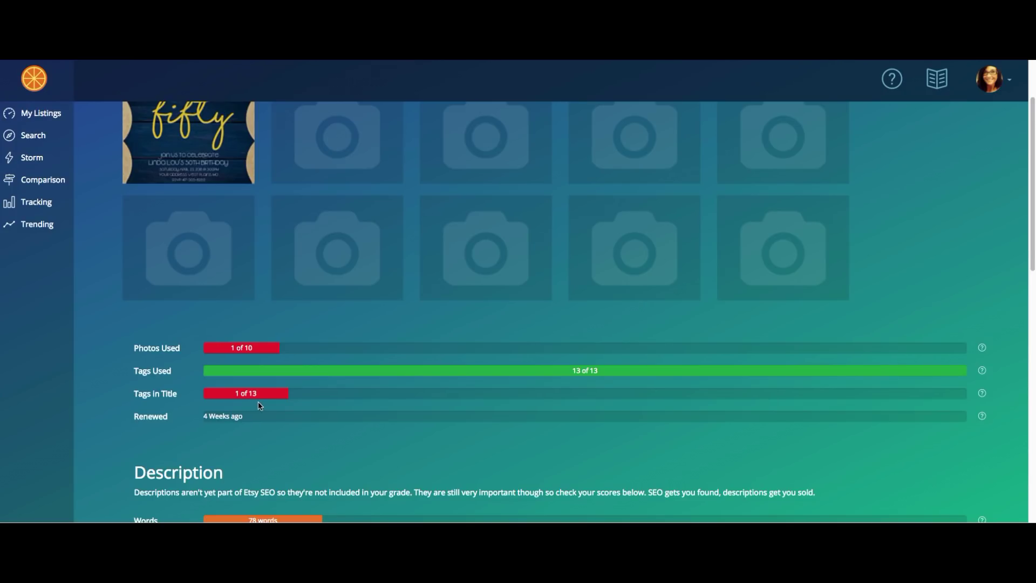
- Check how recently the birthday invitation listing was renewed in its Renewed score
{"action": "scroll", "coordinate": [259, 406], "scroll_direction": "down", "scroll_amount": 1}
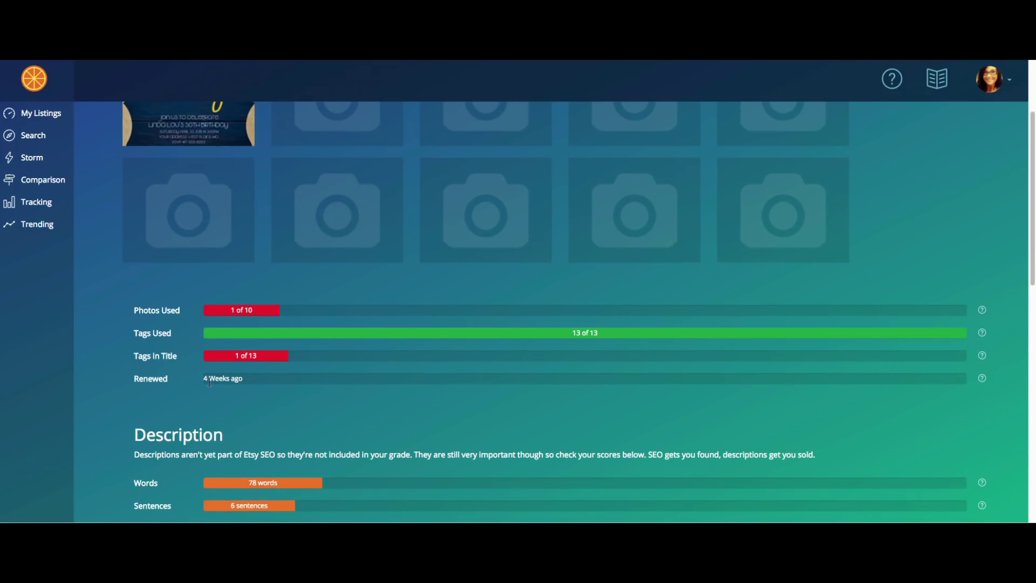
{"action": "left_click_drag", "start_coordinate": [203, 379], "coordinate": [622, 401]}
{"action": "left_click", "coordinate": [988, 381]}
{"action": "left_click_drag", "start_coordinate": [208, 374], "coordinate": [319, 374]}
{"action": "scroll", "coordinate": [346, 388], "scroll_direction": "down", "scroll_amount": 1}
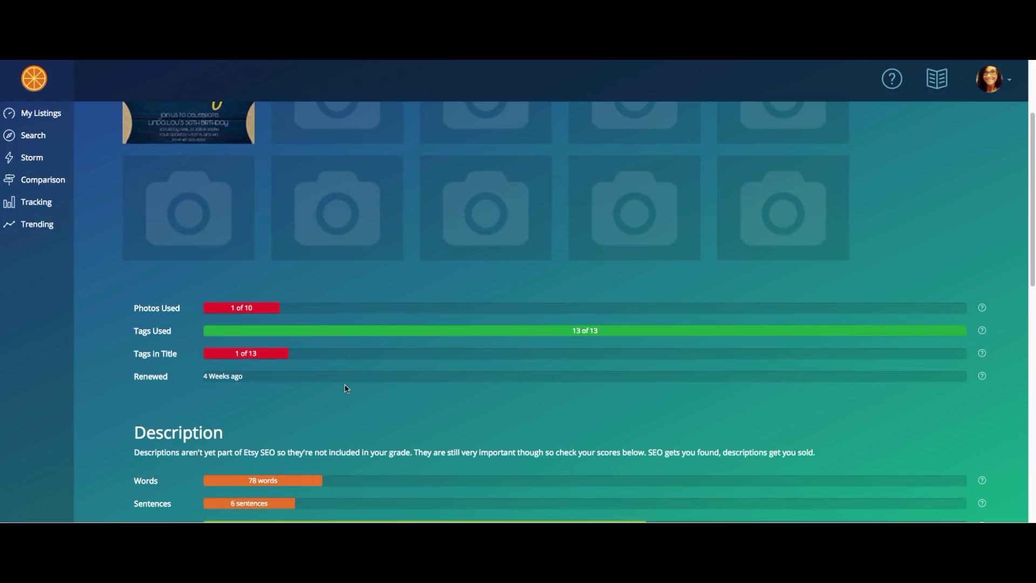
- Examine the birthday invitation listing's Description scores for Words, Sentences, Grade Level, Readability and Sentiment
{"action": "scroll", "coordinate": [345, 388], "scroll_direction": "down", "scroll_amount": 3}
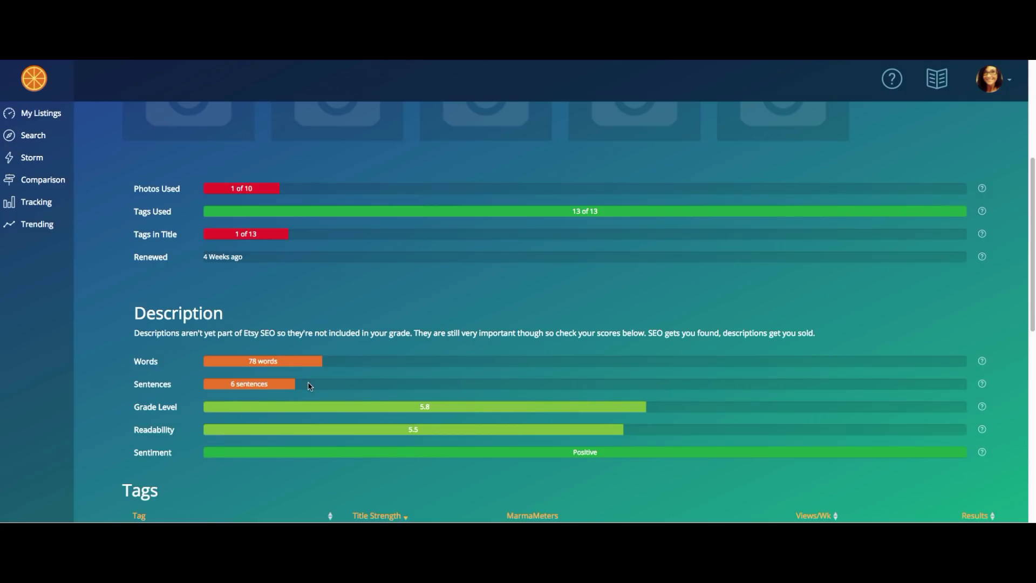
{"action": "scroll", "coordinate": [720, 402], "scroll_direction": "down", "scroll_amount": 1}
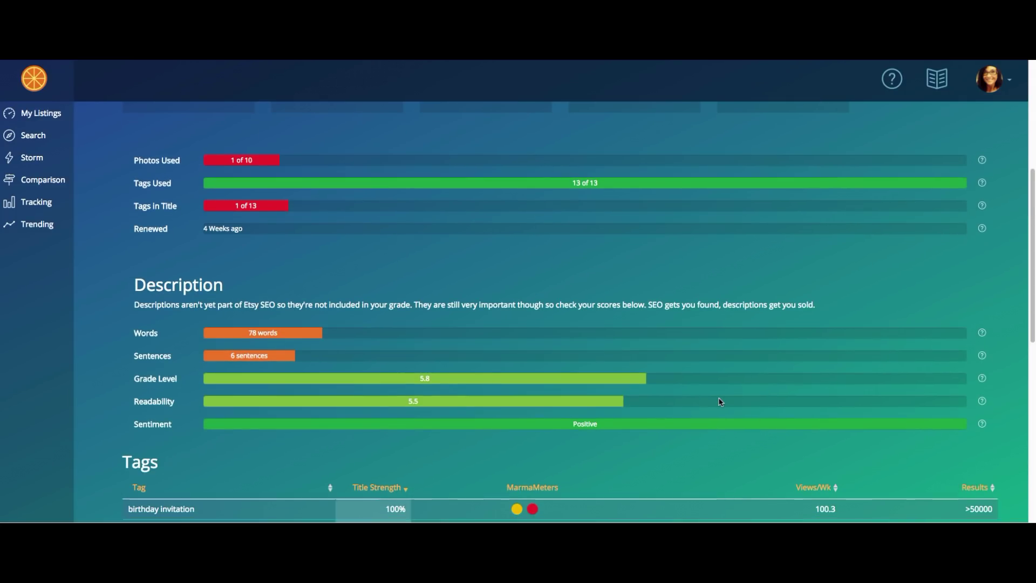
{"action": "scroll", "coordinate": [668, 394], "scroll_direction": "down", "scroll_amount": 3}
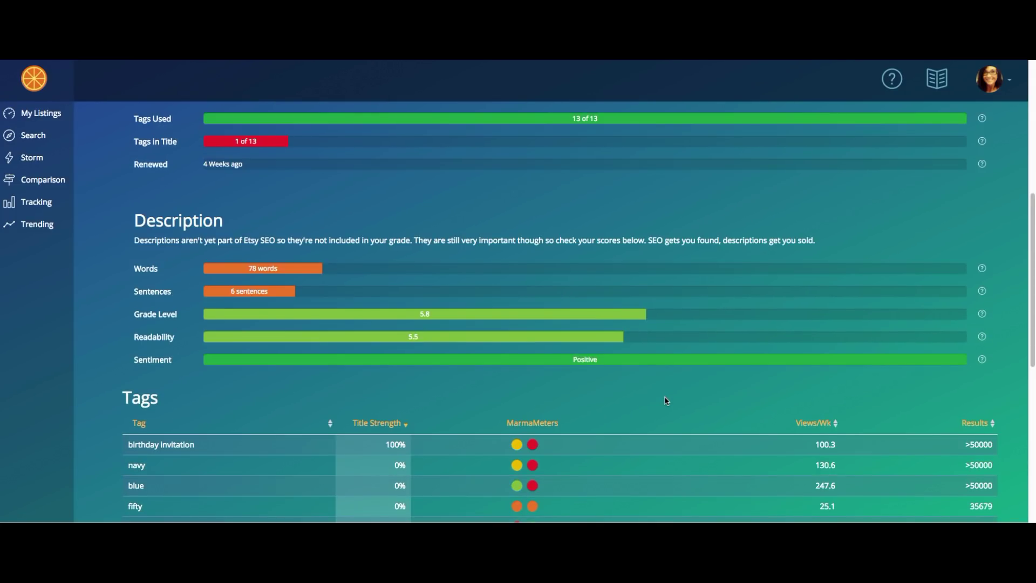
- Examine the birthday invitation's Tags table, checking single-word tags such as adult, nifty and fifty for title strength and MarmaMeters
{"action": "scroll", "coordinate": [665, 398], "scroll_direction": "down", "scroll_amount": 3}
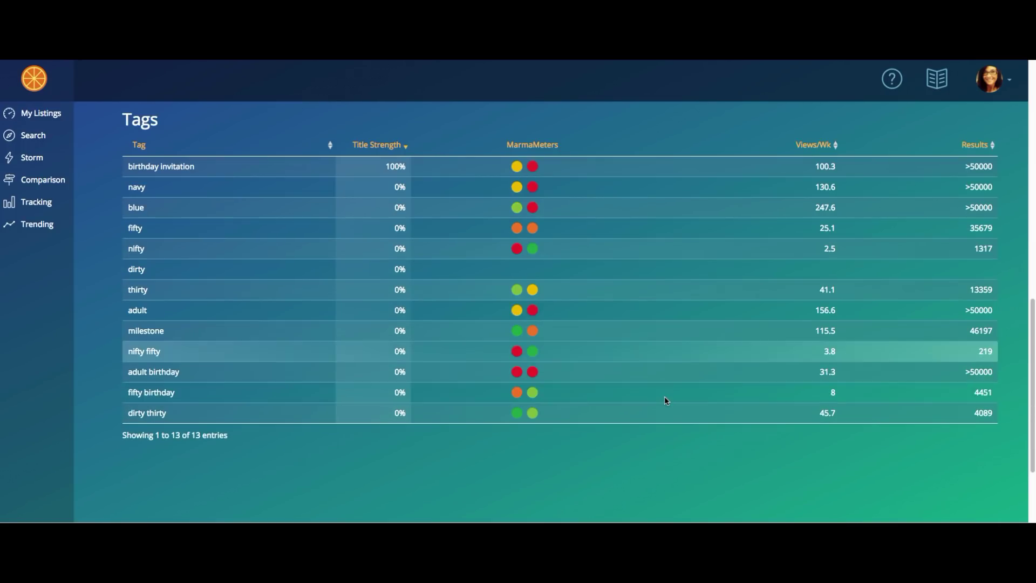
{"action": "scroll", "coordinate": [662, 395], "scroll_direction": "up", "scroll_amount": 1}
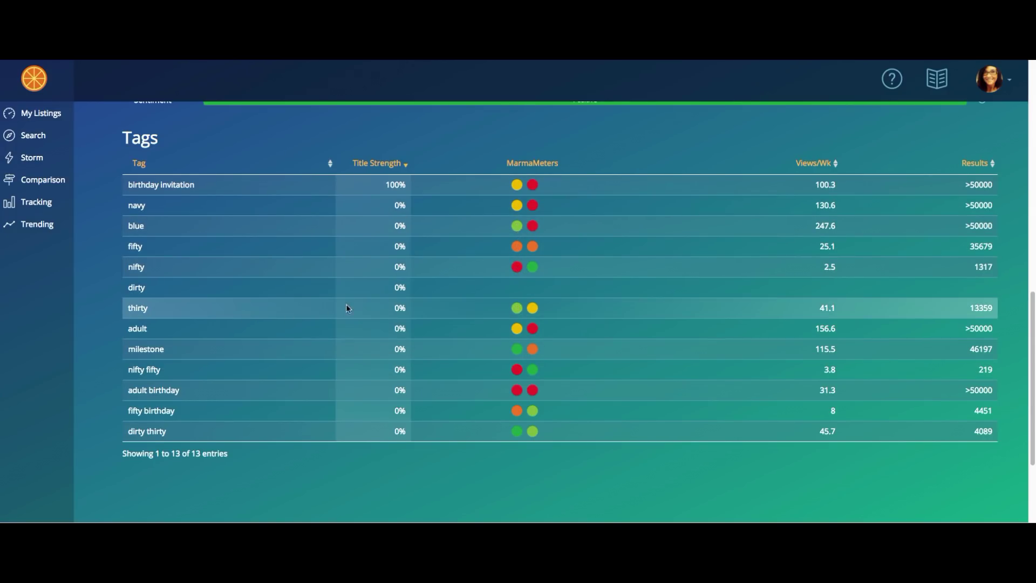
{"action": "left_click_drag", "start_coordinate": [145, 325], "coordinate": [187, 333]}
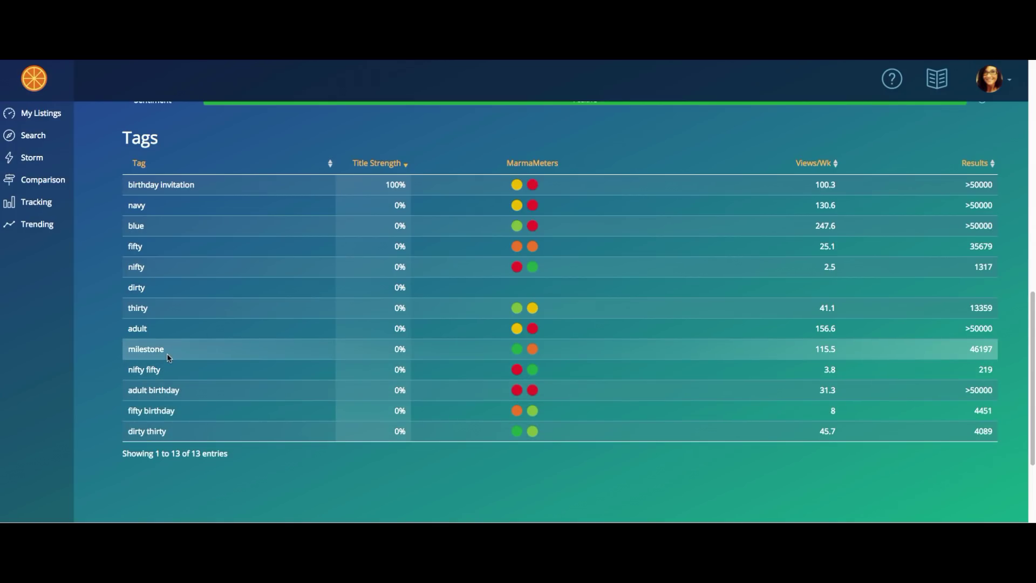
{"action": "left_click", "coordinate": [151, 336]}
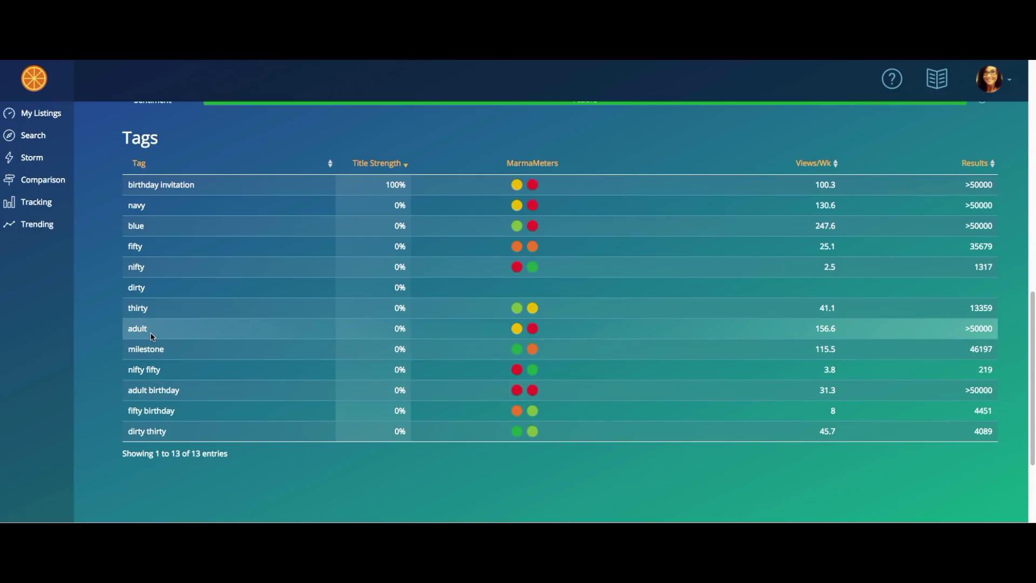
{"action": "left_click", "coordinate": [140, 268]}
{"action": "left_click", "coordinate": [148, 245]}
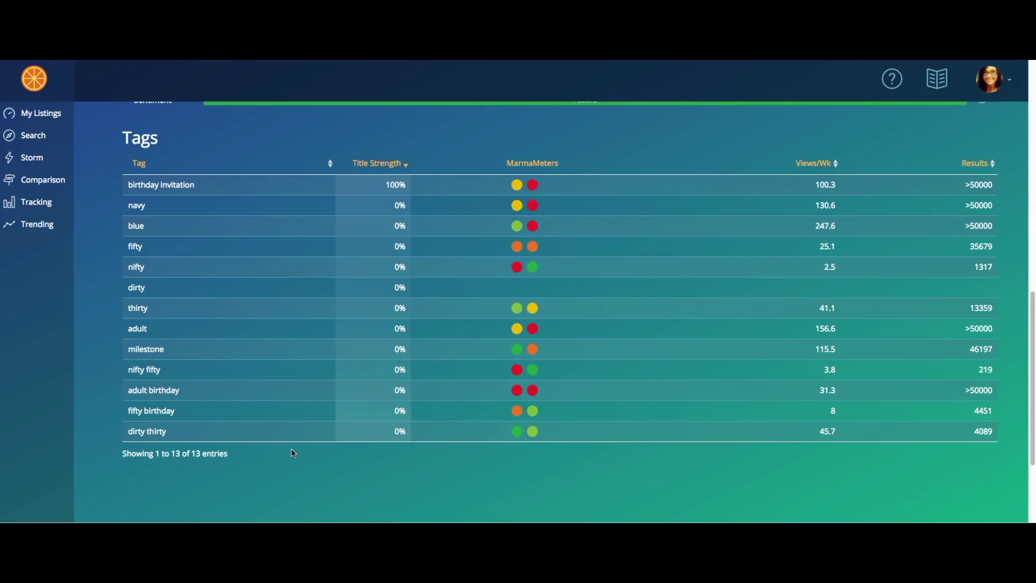
- Leave the birthday invitation listing and go back to the start of the My Listings overview
{"action": "scroll", "coordinate": [308, 416], "scroll_direction": "up", "scroll_amount": 1}
{"action": "scroll", "coordinate": [305, 414], "scroll_direction": "up", "scroll_amount": 10}
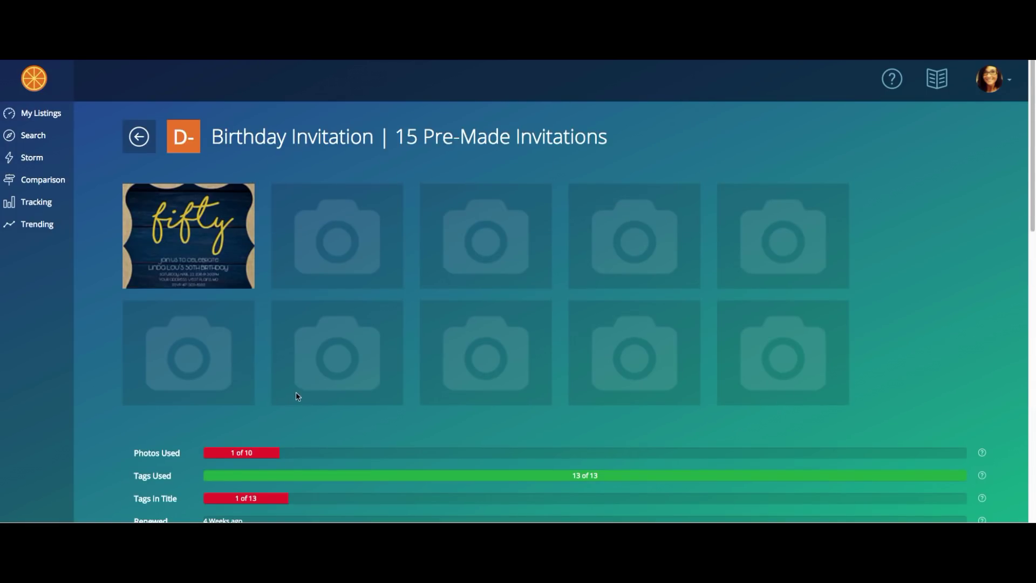
{"action": "left_click", "coordinate": [139, 137]}
{"action": "scroll", "coordinate": [173, 373], "scroll_direction": "up", "scroll_amount": 20}
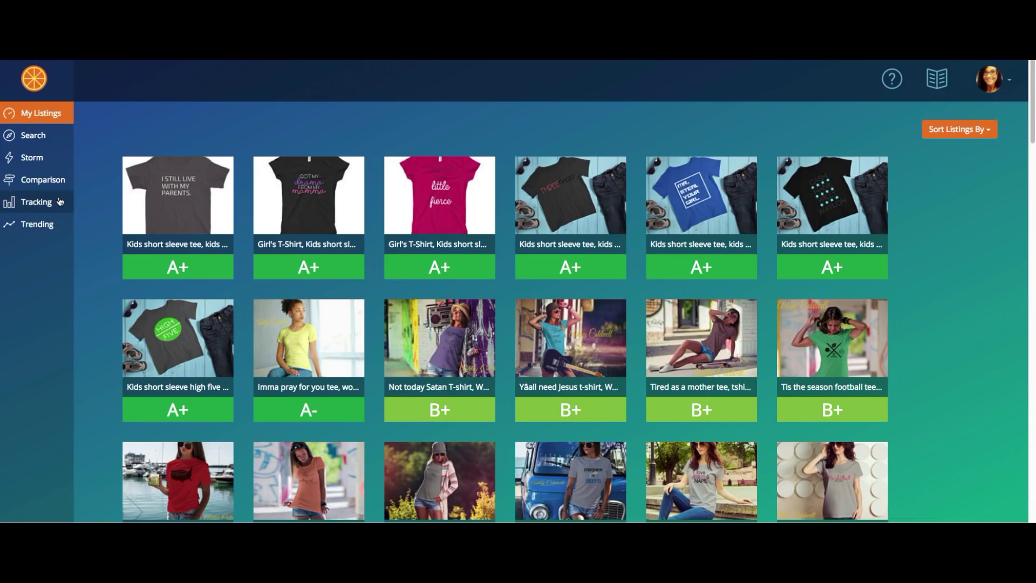
- Open the keyword search for "Jewelery" and examine its Engagement, Competition, views, favorites and price statistics
{"action": "left_click", "coordinate": [19, 143]}
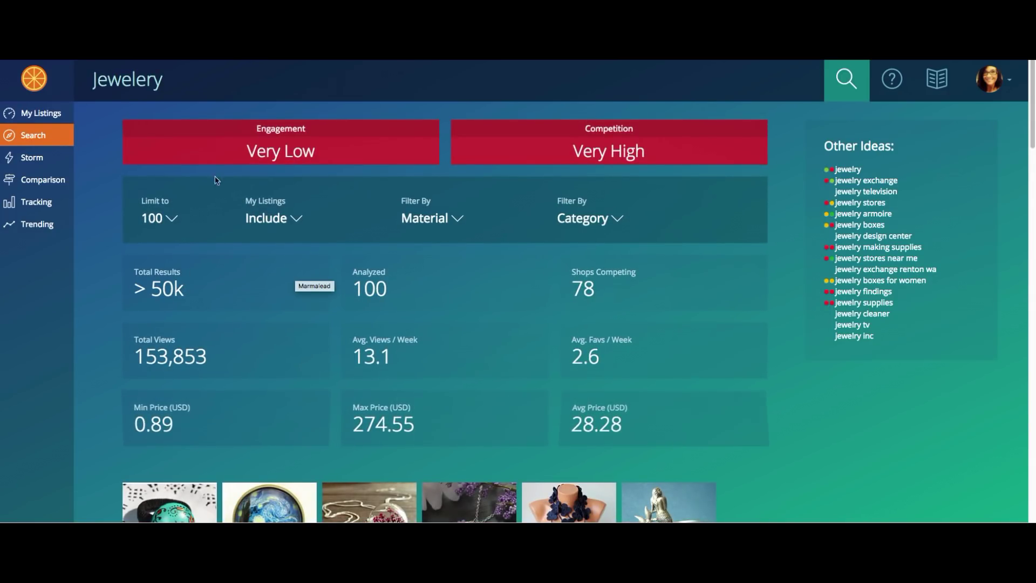
{"action": "mouse_move", "coordinate": [269, 154]}
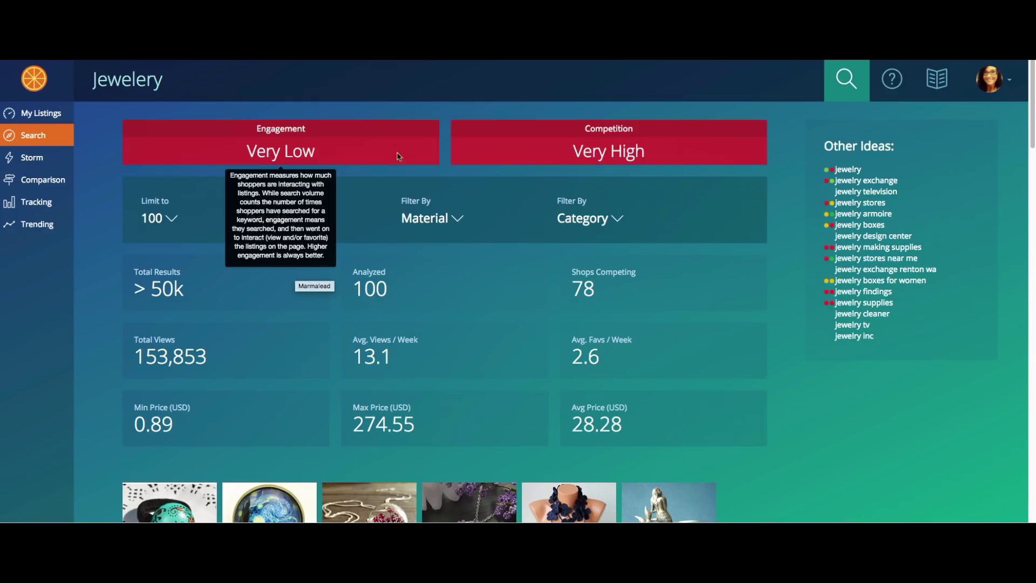
{"action": "mouse_move", "coordinate": [558, 148]}
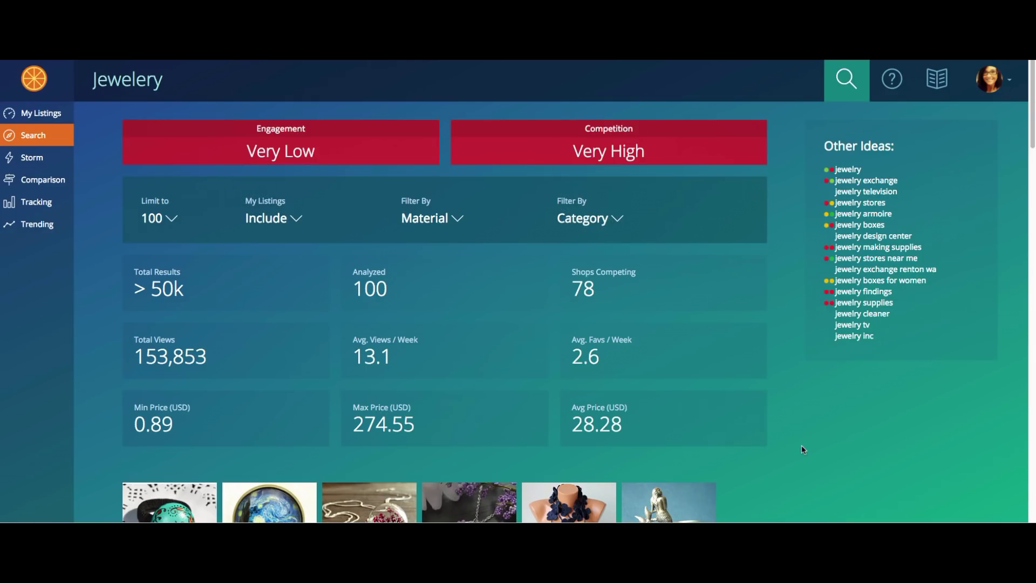
{"action": "scroll", "coordinate": [802, 449], "scroll_direction": "down", "scroll_amount": 1}
{"action": "scroll", "coordinate": [802, 449], "scroll_direction": "down", "scroll_amount": 2}
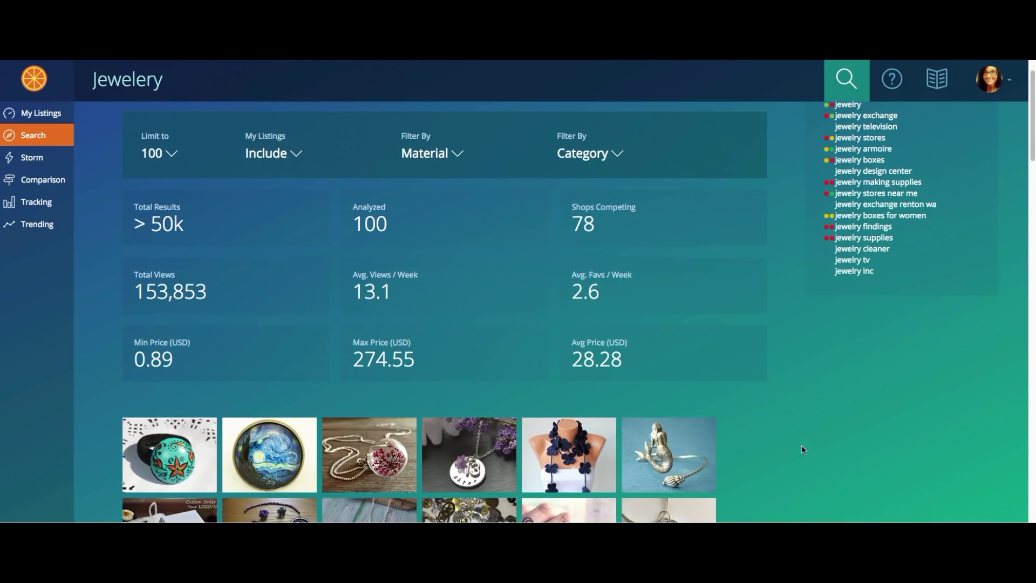
- Examine the "Jewelery" search's average views per week and average favorites per week alongside the other statistics
{"action": "scroll", "coordinate": [802, 449], "scroll_direction": "down", "scroll_amount": 2}
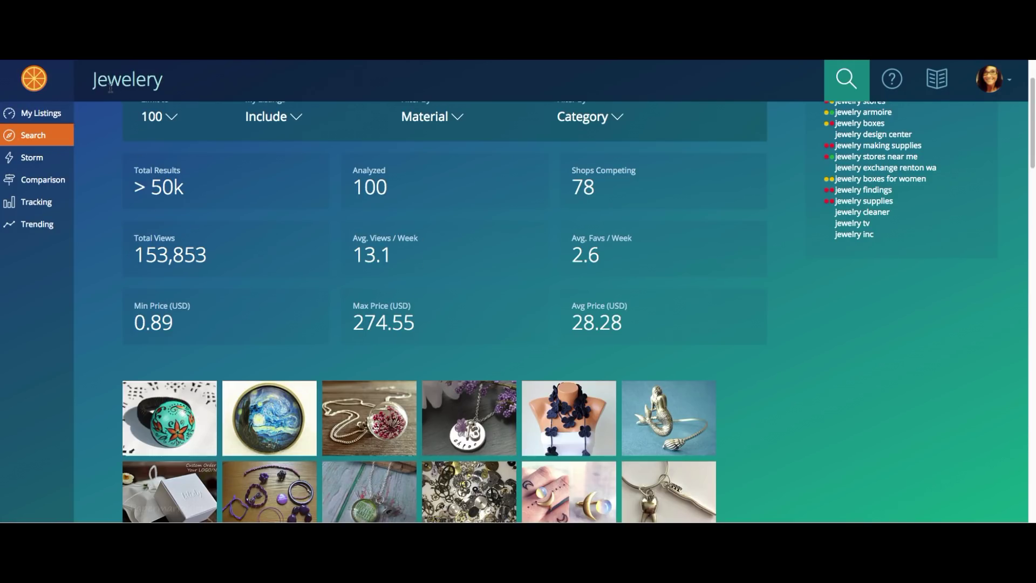
{"action": "scroll", "coordinate": [174, 229], "scroll_direction": "up", "scroll_amount": 2}
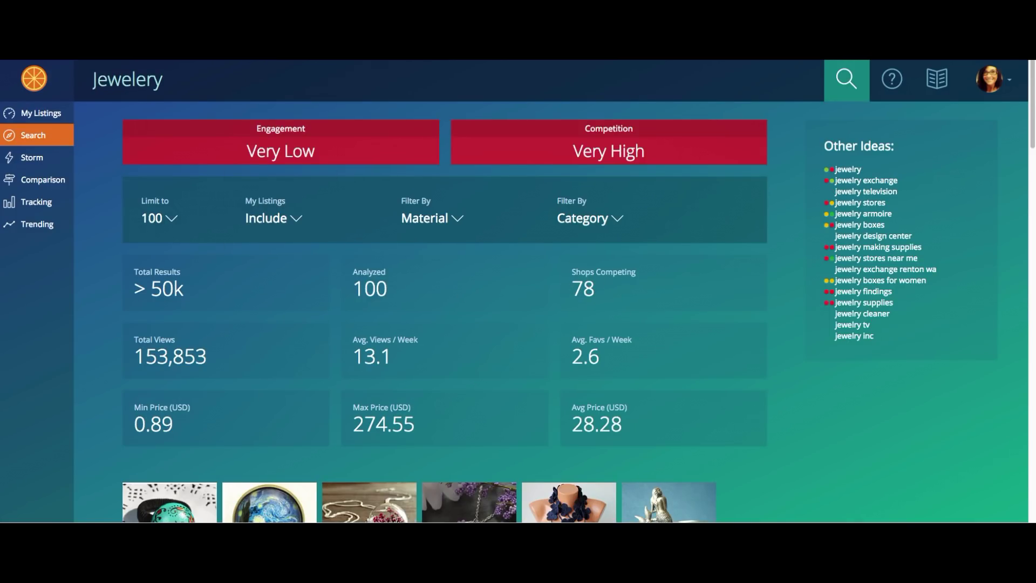
{"action": "left_click_drag", "start_coordinate": [582, 288], "coordinate": [610, 290]}
{"action": "left_click", "coordinate": [610, 305]}
{"action": "scroll", "coordinate": [679, 381], "scroll_direction": "down", "scroll_amount": 1}
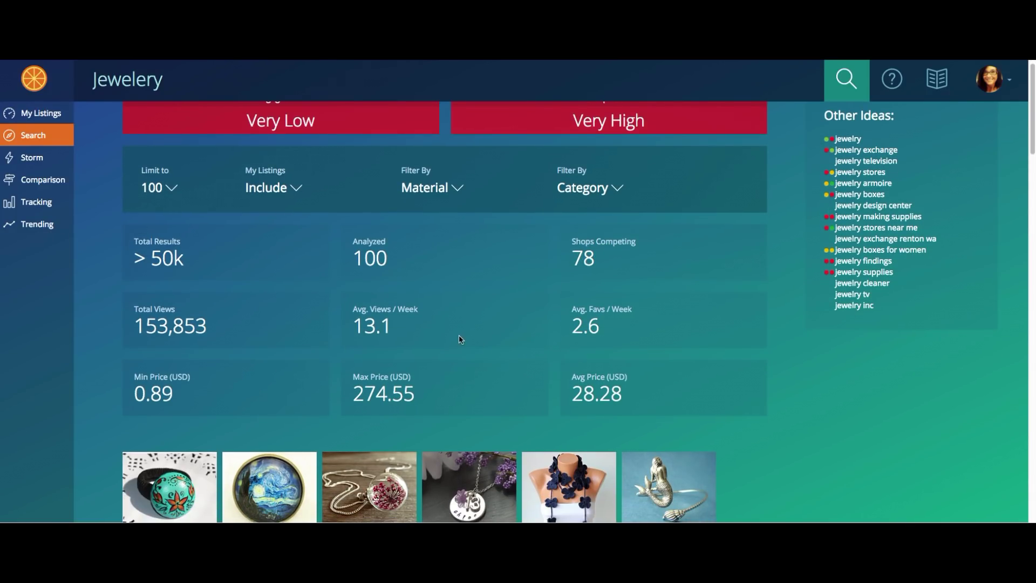
{"action": "left_click_drag", "start_coordinate": [354, 326], "coordinate": [399, 329]}
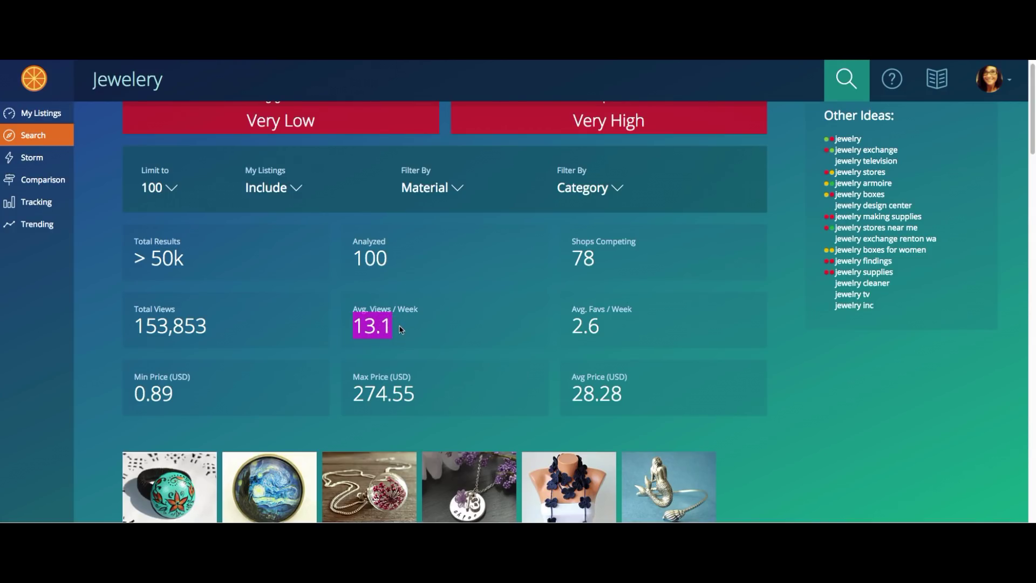
{"action": "left_click_drag", "start_coordinate": [573, 326], "coordinate": [598, 328]}
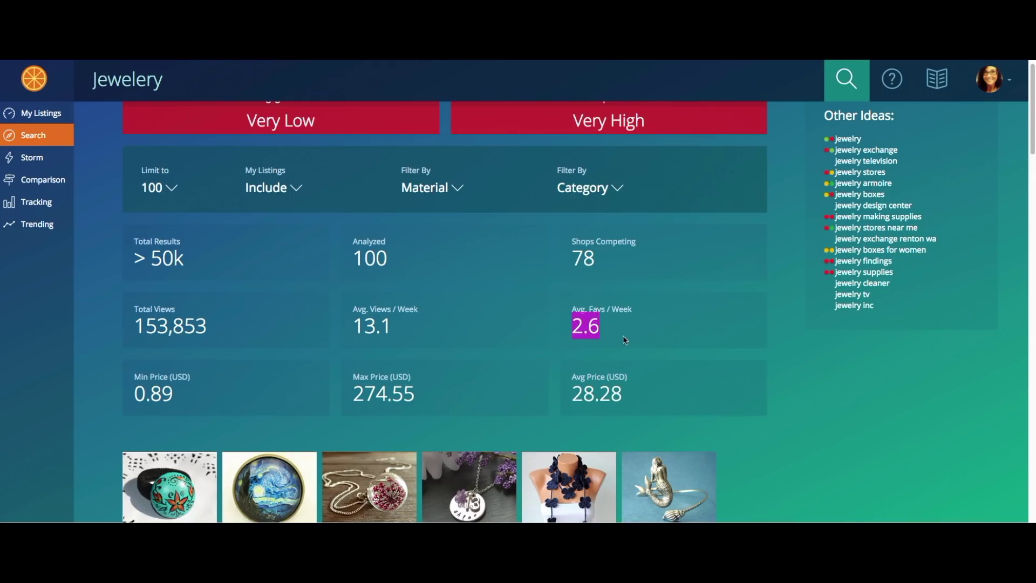
{"action": "scroll", "coordinate": [627, 340], "scroll_direction": "down", "scroll_amount": 1}
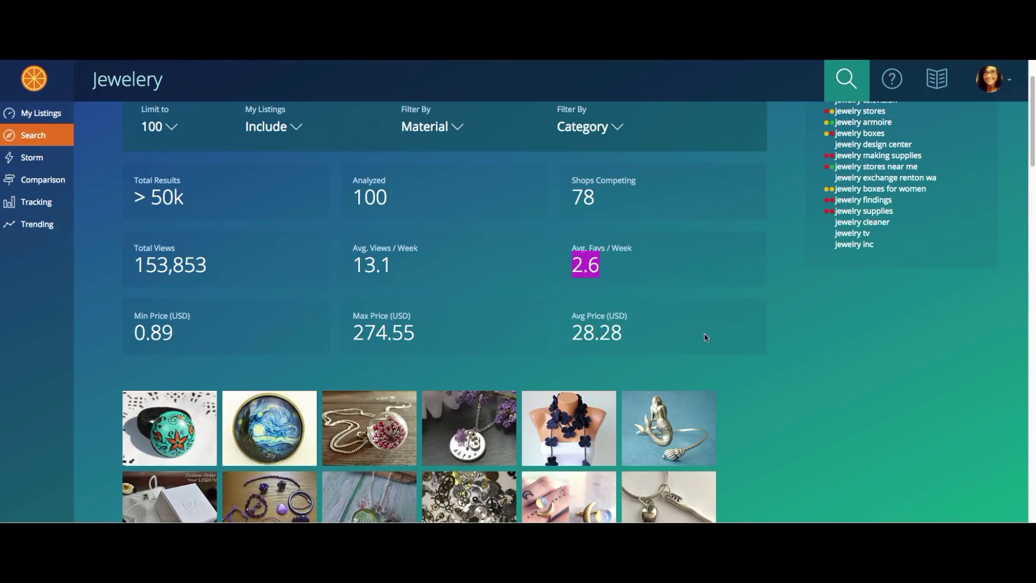
{"action": "scroll", "coordinate": [735, 368], "scroll_direction": "down", "scroll_amount": 1}
- Review the Other Ideas keyword list and its colored rating dots for the "Jewelery" search
{"action": "scroll", "coordinate": [739, 372], "scroll_direction": "up", "scroll_amount": 2}
{"action": "scroll", "coordinate": [739, 372], "scroll_direction": "up", "scroll_amount": 1}
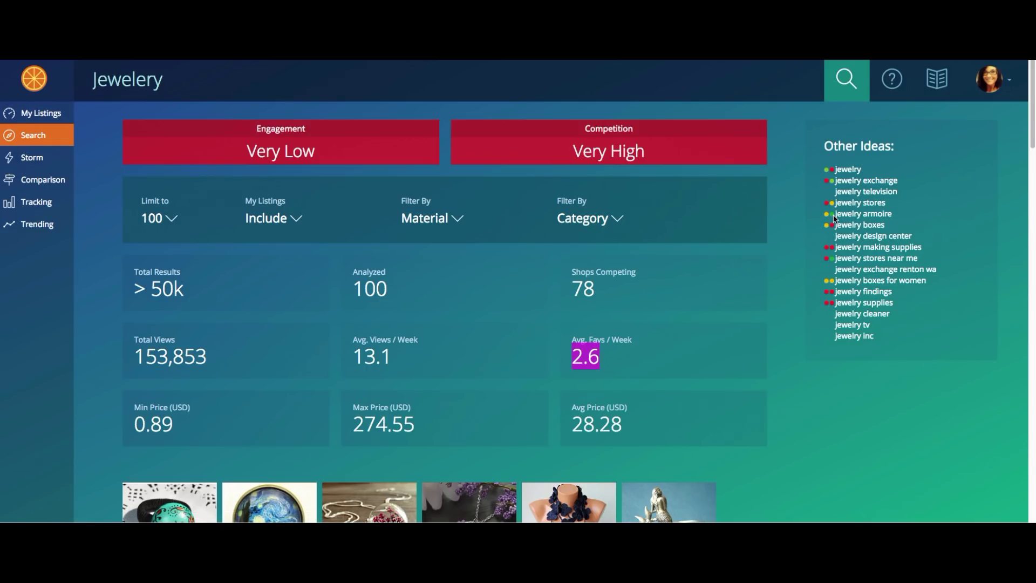
{"action": "mouse_move", "coordinate": [833, 217]}
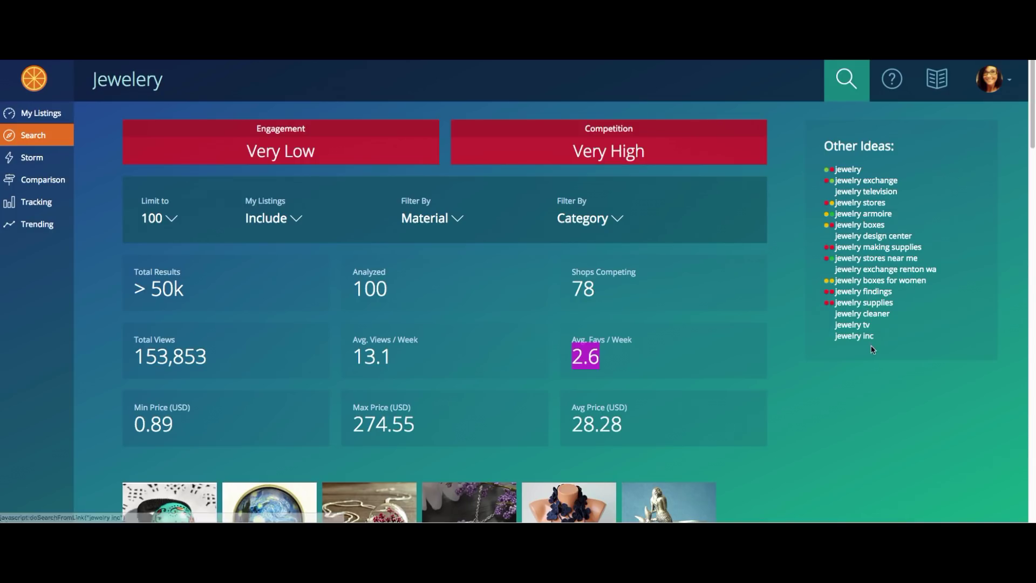
{"action": "left_click", "coordinate": [840, 417]}
- View the top listing photos for "Jewelery" and inspect the tallest bar of the Price Spread chart
{"action": "scroll", "coordinate": [838, 416], "scroll_direction": "down", "scroll_amount": 10}
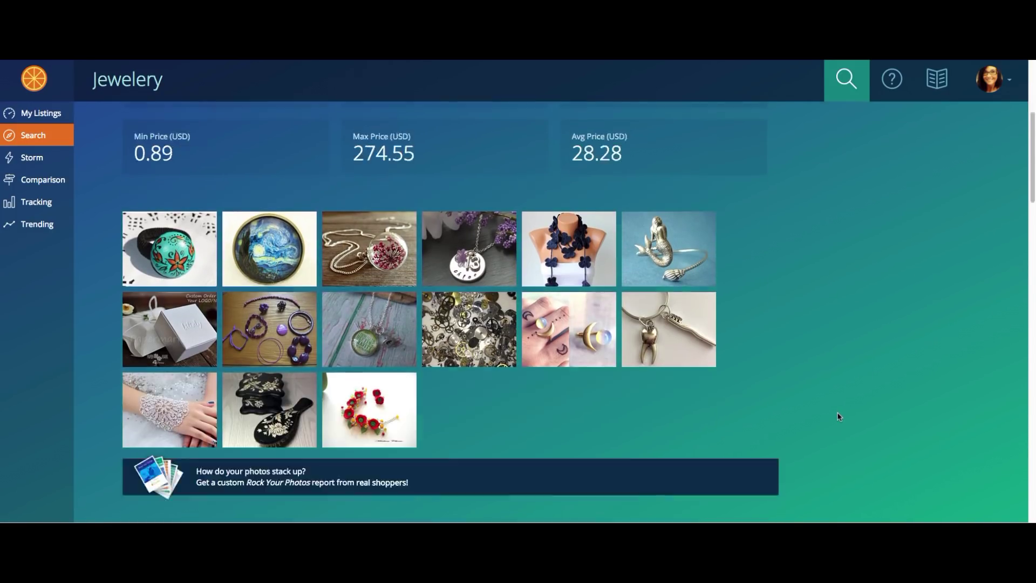
{"action": "scroll", "coordinate": [839, 416], "scroll_direction": "down", "scroll_amount": 3}
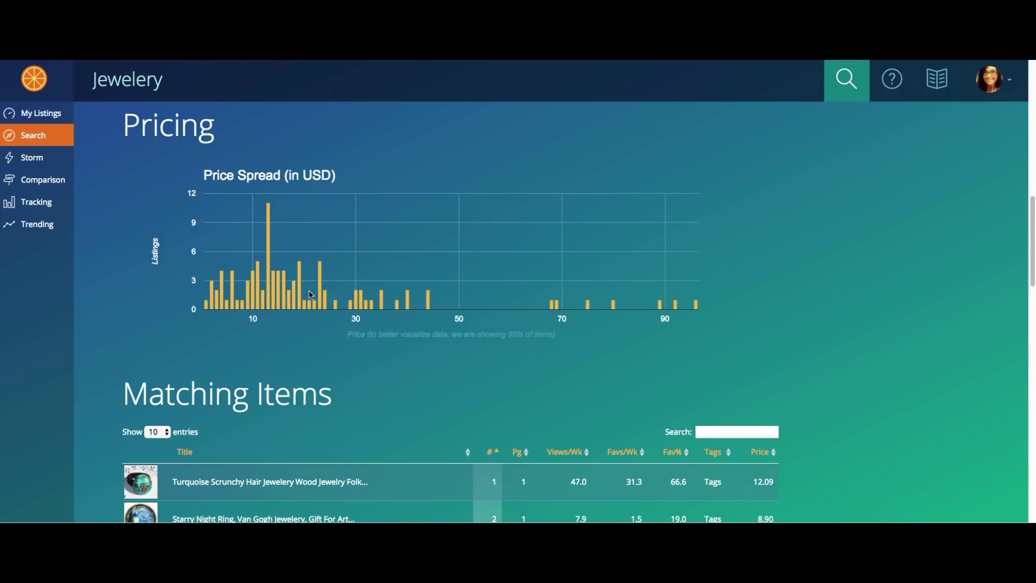
{"action": "mouse_move", "coordinate": [268, 227]}
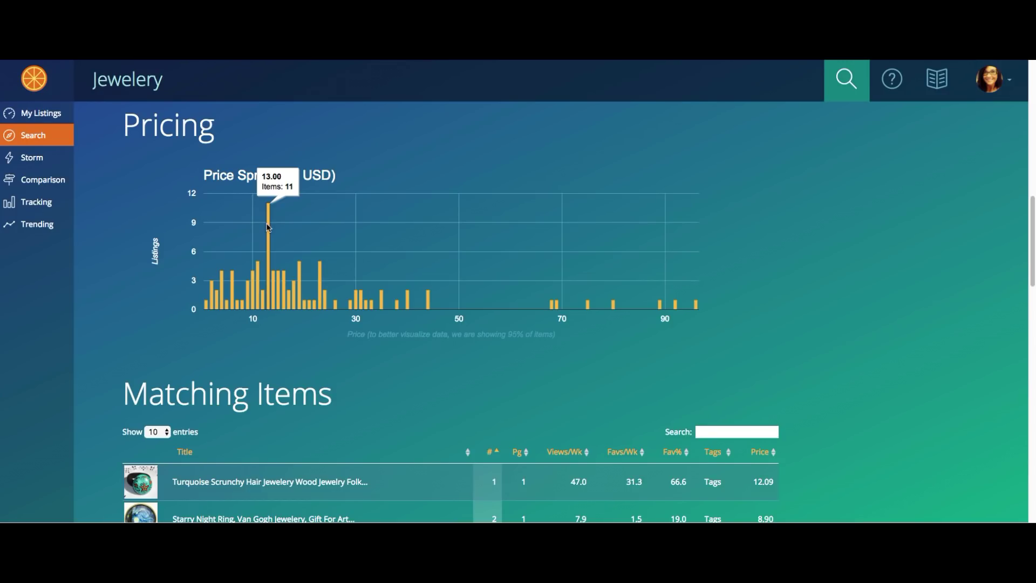
- Look through the first ten Matching Items, starting with the Turquoise Scrunchy title, comparing weekly views, favorites and prices
{"action": "scroll", "coordinate": [405, 339], "scroll_direction": "down", "scroll_amount": 5}
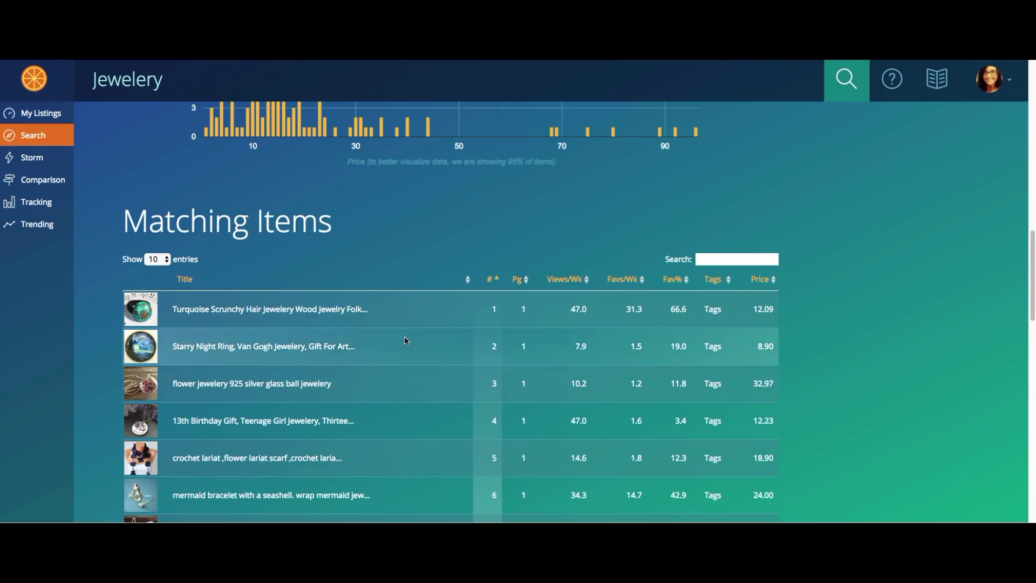
{"action": "scroll", "coordinate": [405, 338], "scroll_direction": "down", "scroll_amount": 1}
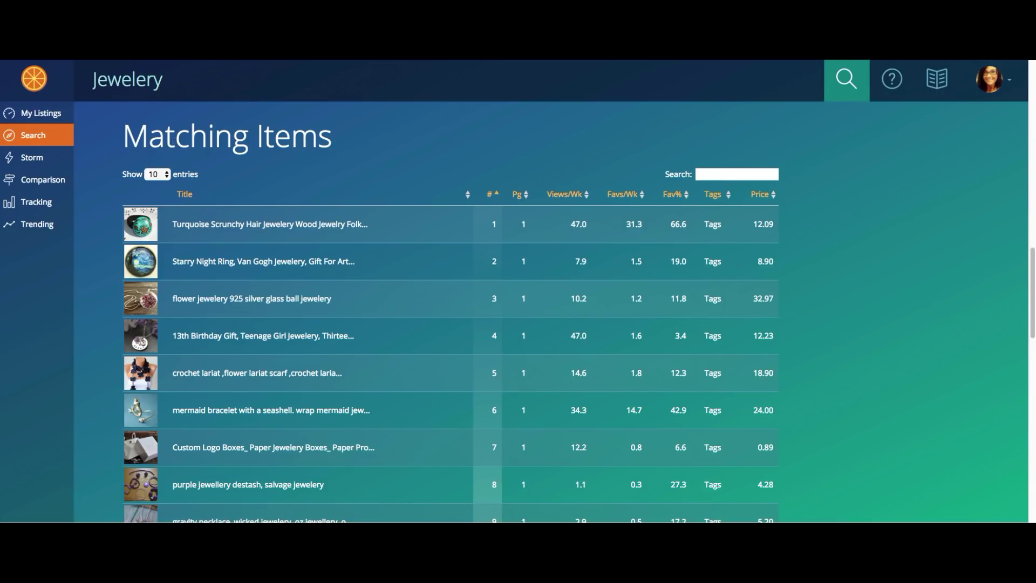
{"action": "left_click_drag", "start_coordinate": [170, 224], "coordinate": [428, 220]}
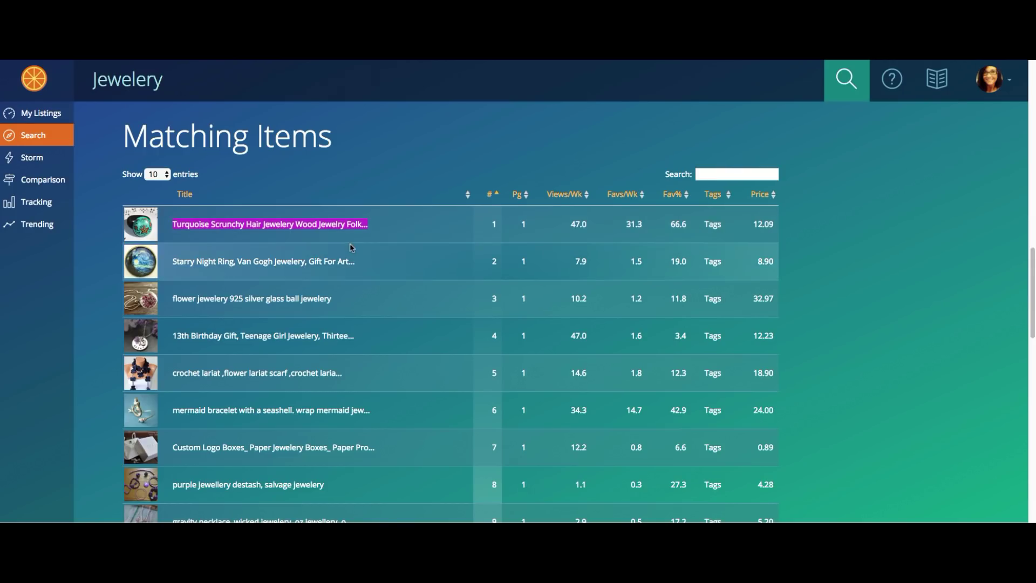
{"action": "left_click", "coordinate": [825, 231]}
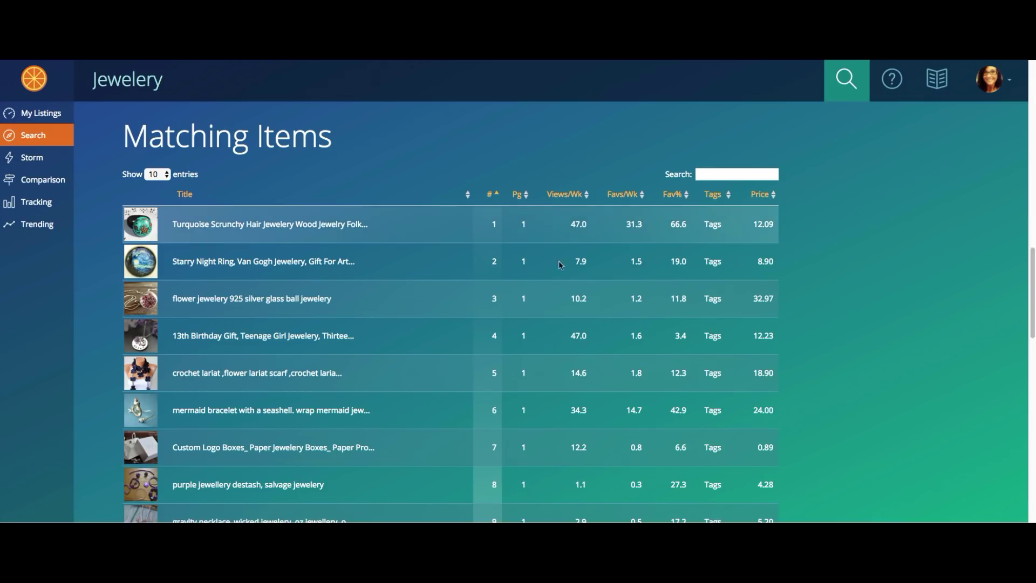
{"action": "scroll", "coordinate": [384, 372], "scroll_direction": "down", "scroll_amount": 3}
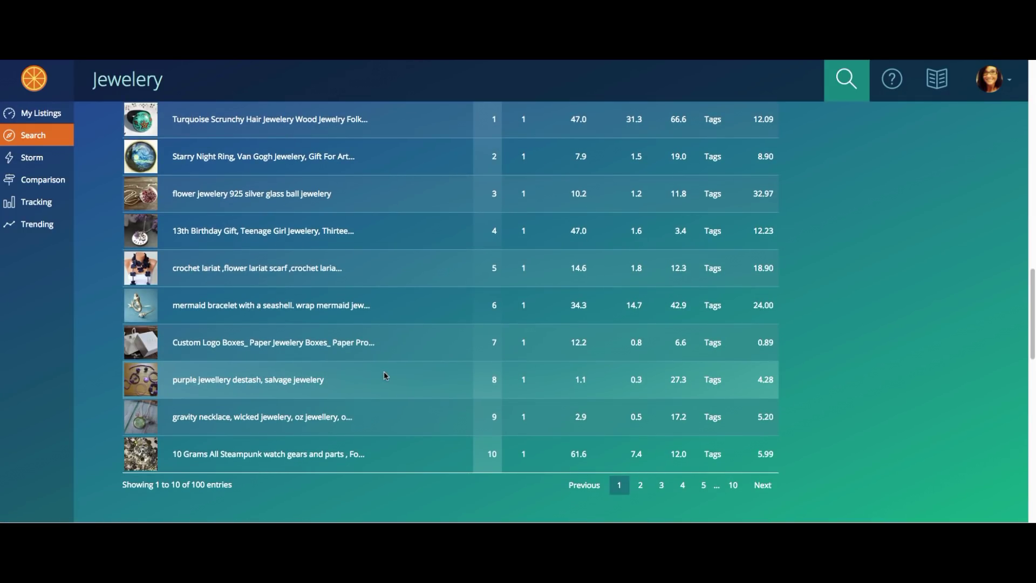
{"action": "scroll", "coordinate": [384, 373], "scroll_direction": "up", "scroll_amount": 2}
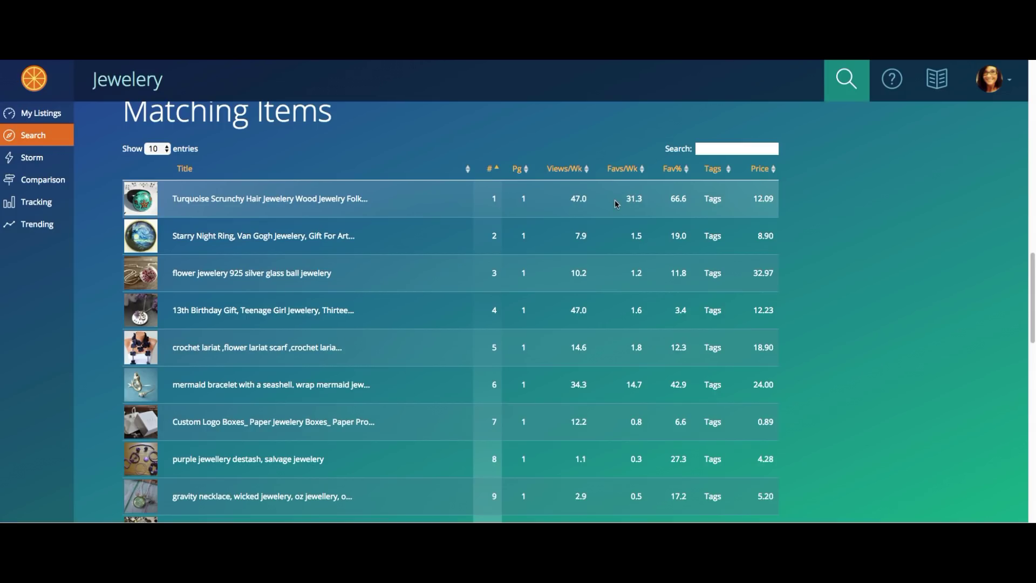
- Check the tags of the Turquoise Scrunchy, 13th Birthday Gift, crochet lariat and mermaid bracelet listings in Matching Items
{"action": "mouse_move", "coordinate": [713, 201]}
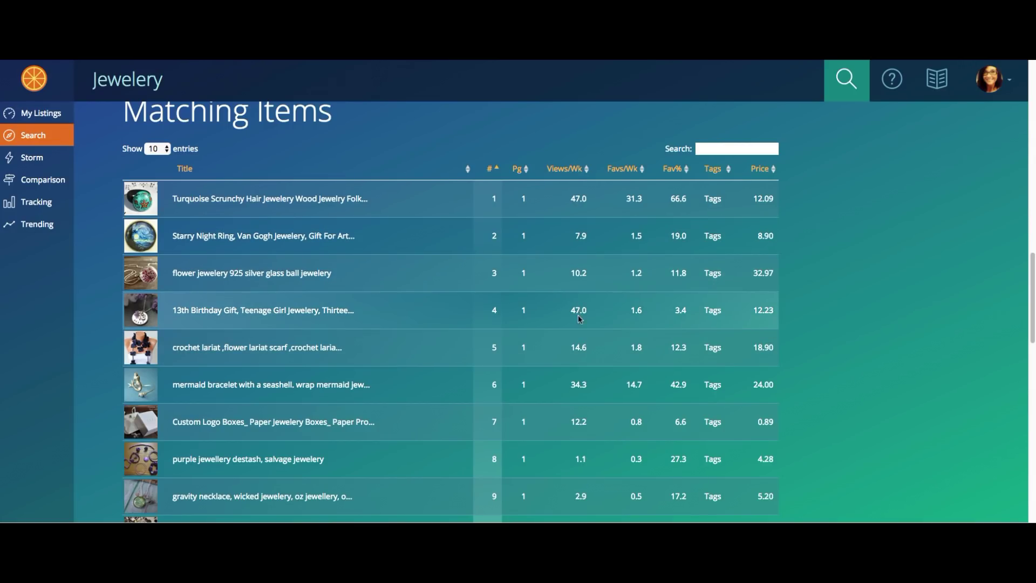
{"action": "mouse_move", "coordinate": [720, 315]}
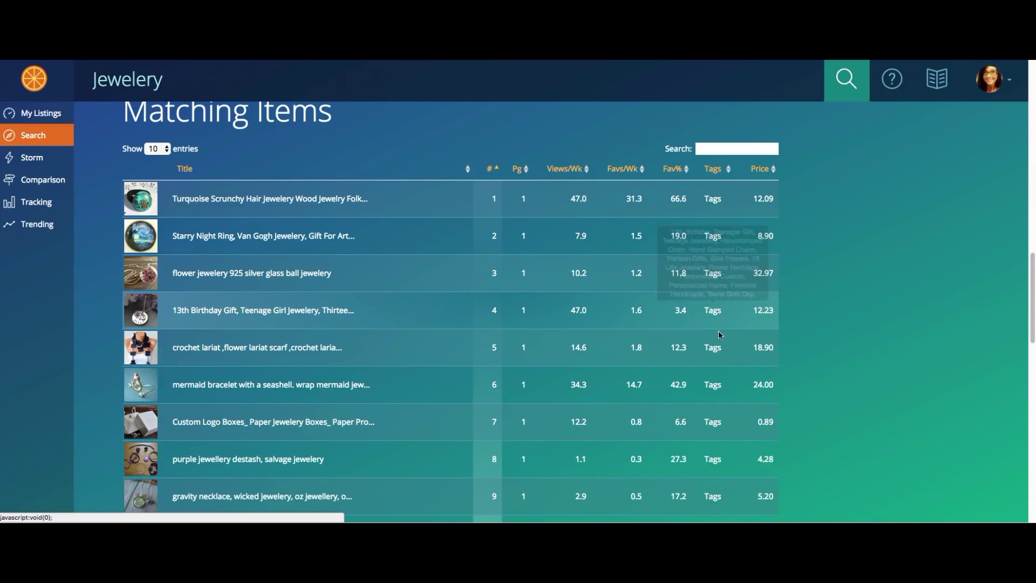
{"action": "mouse_move", "coordinate": [715, 352]}
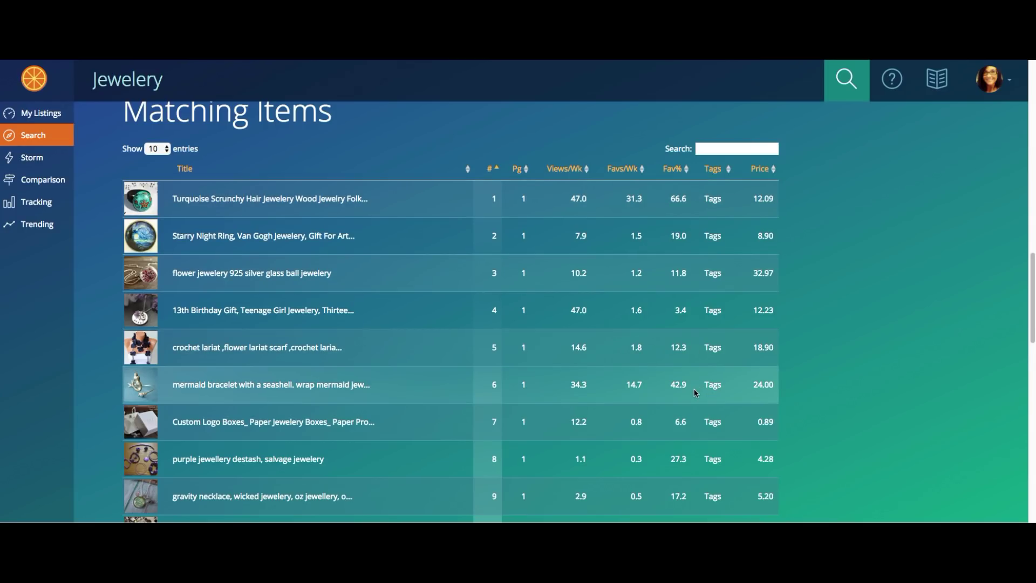
{"action": "mouse_move", "coordinate": [717, 391]}
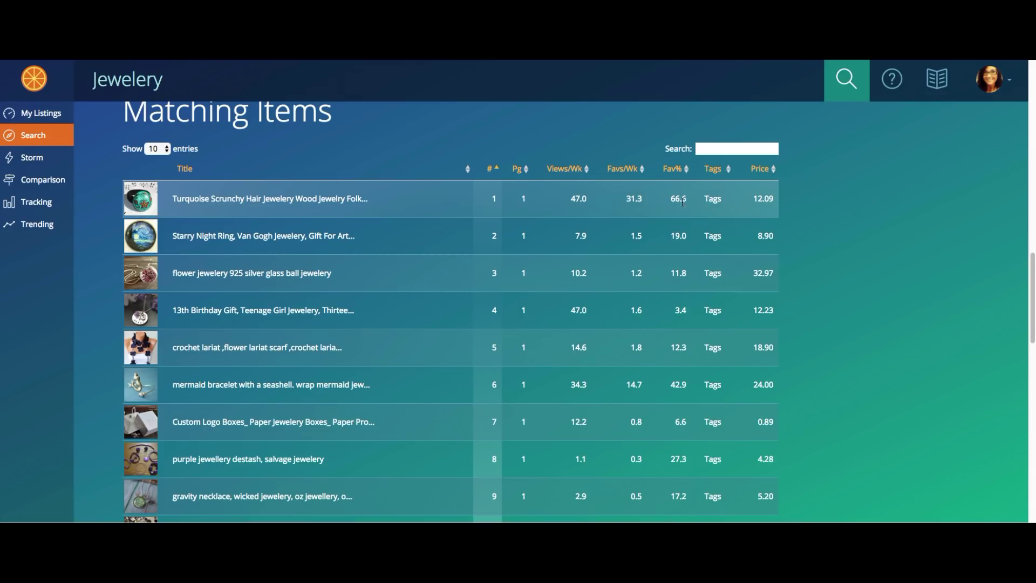
- Examine the Tags Used table and the tag word cloud for the "Jewelery" search
{"action": "scroll", "coordinate": [422, 362], "scroll_direction": "down", "scroll_amount": 5}
{"action": "scroll", "coordinate": [420, 359], "scroll_direction": "down", "scroll_amount": 3}
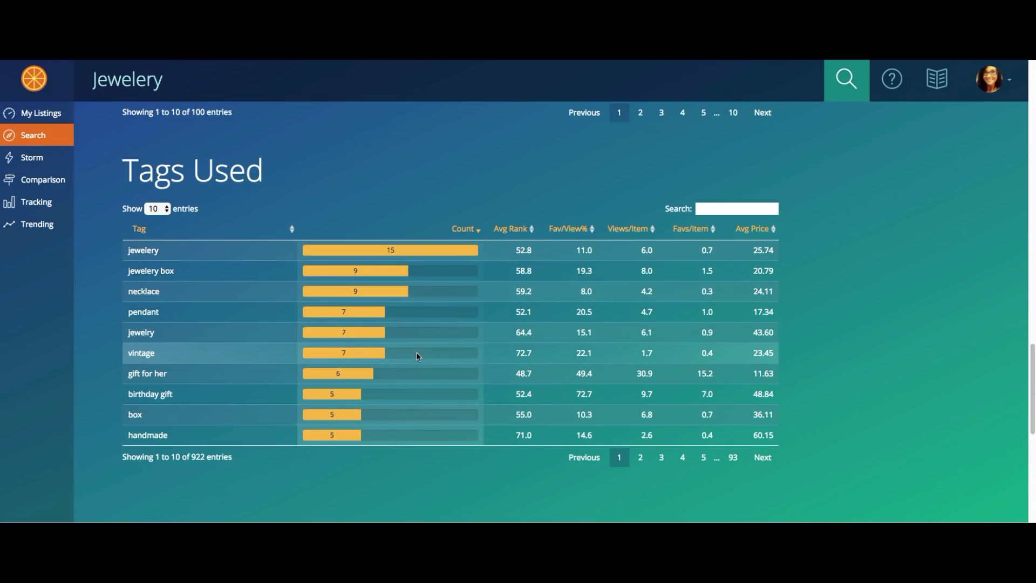
{"action": "scroll", "coordinate": [418, 353], "scroll_direction": "down", "scroll_amount": 1}
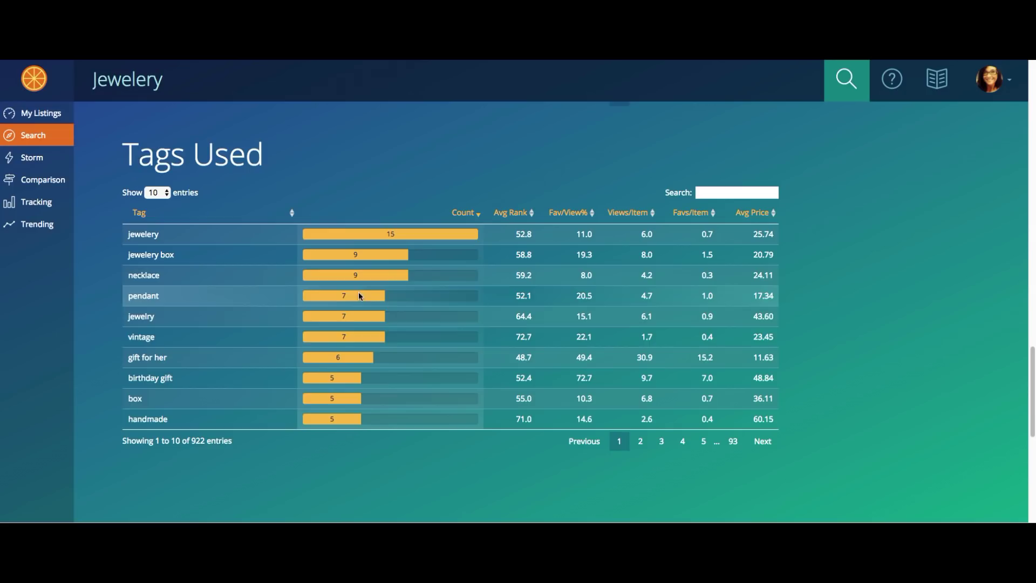
{"action": "scroll", "coordinate": [361, 240], "scroll_direction": "down", "scroll_amount": 5}
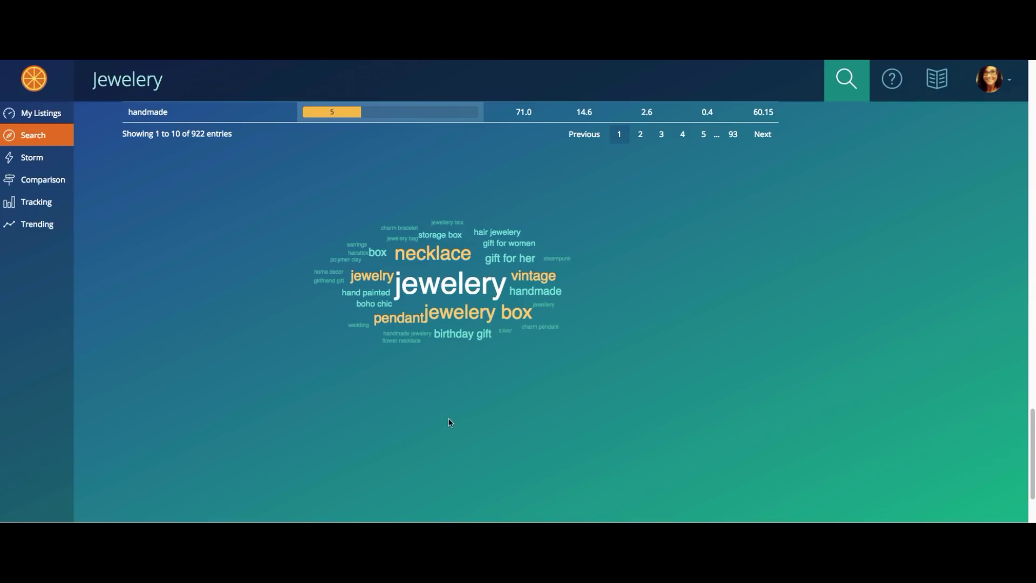
{"action": "scroll", "coordinate": [448, 418], "scroll_direction": "up", "scroll_amount": 8}
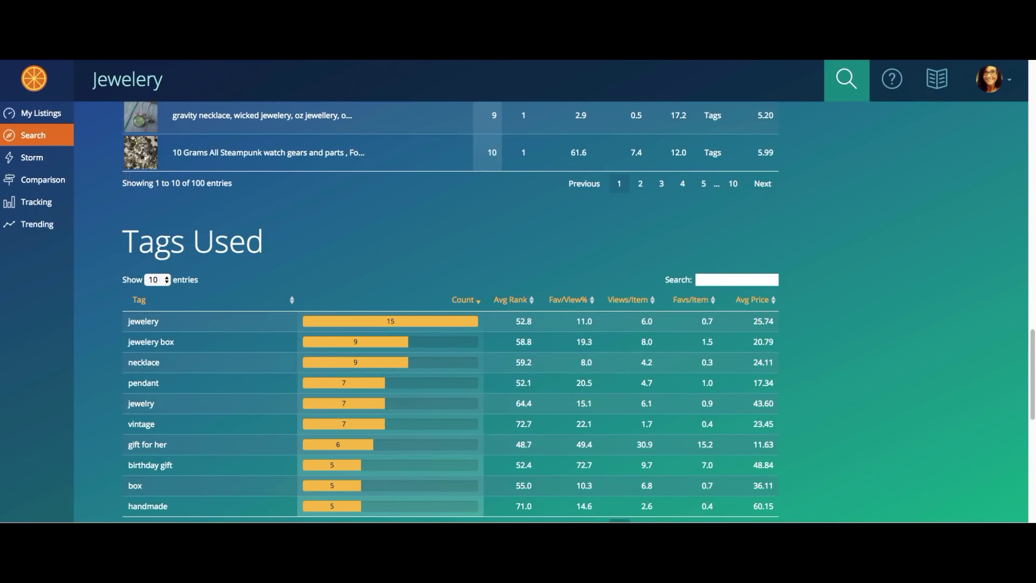
{"action": "left_click", "coordinate": [37, 160]}
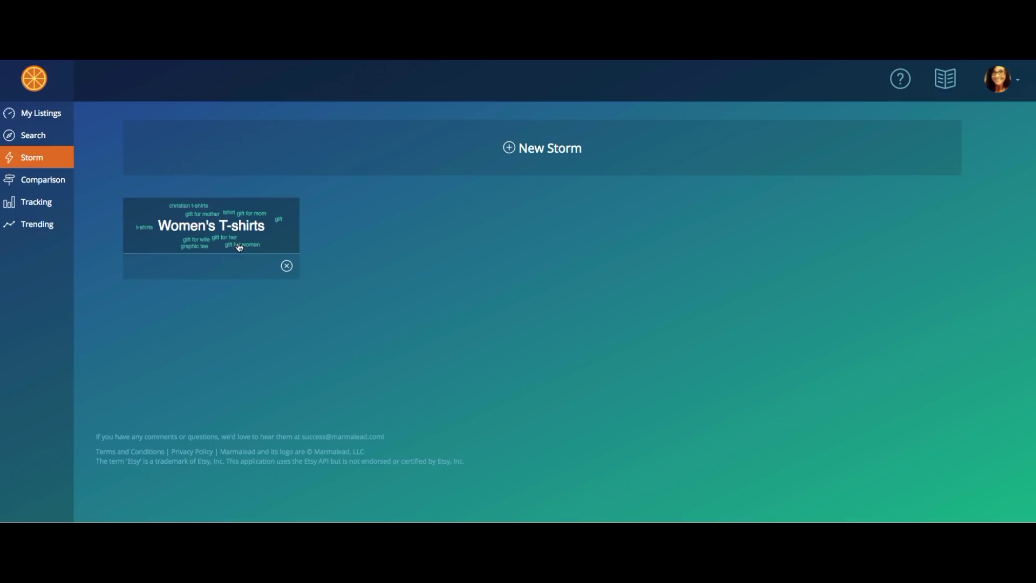
{"action": "left_click", "coordinate": [510, 149]}
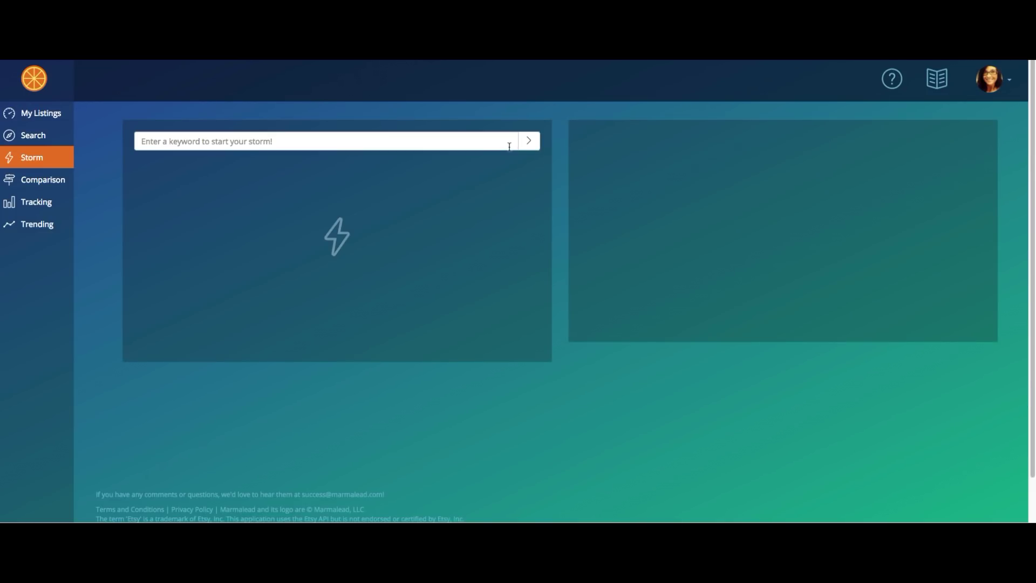
{"action": "left_click", "coordinate": [367, 137]}
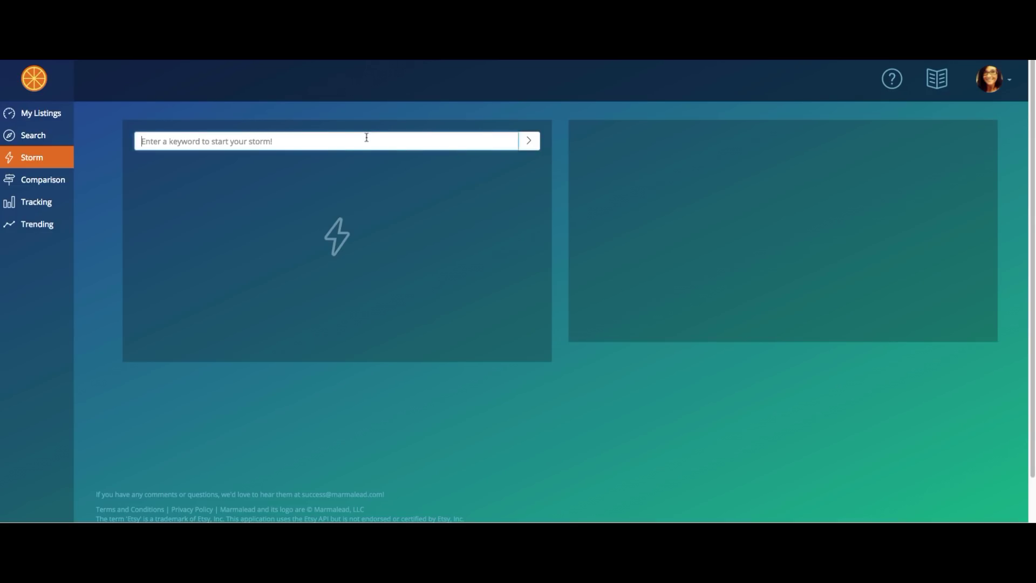
- Open the Trending page and read through the list of tags trending on Etsy
{"action": "left_click", "coordinate": [38, 224]}
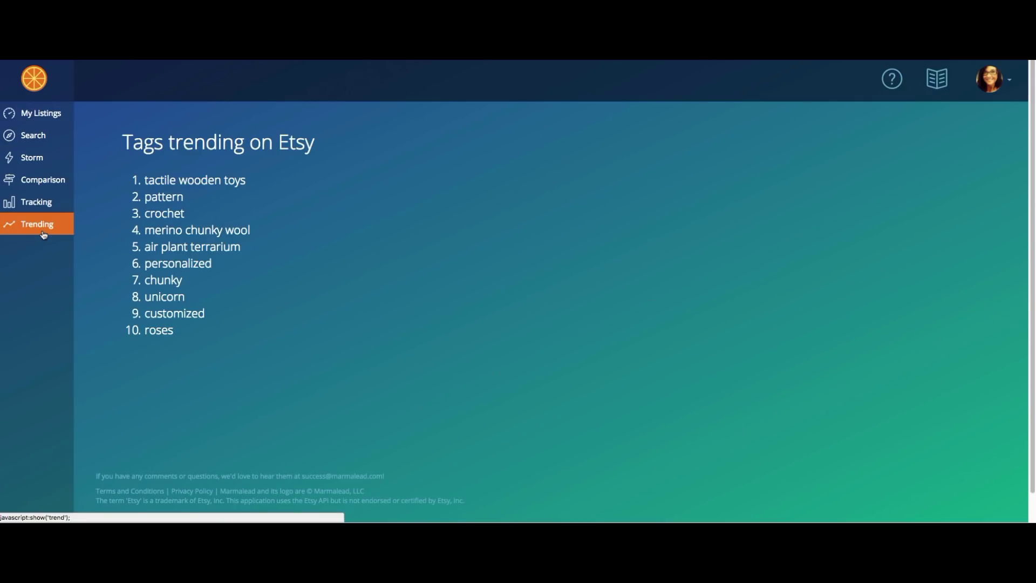
{"action": "left_click_drag", "start_coordinate": [133, 150], "coordinate": [335, 150]}
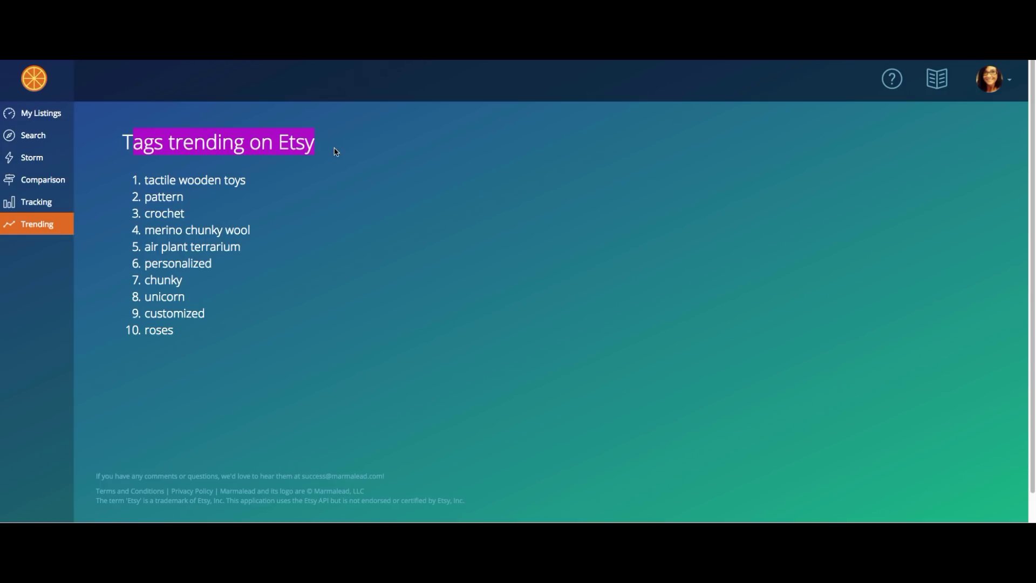
{"action": "left_click_drag", "start_coordinate": [274, 188], "coordinate": [264, 316]}
{"action": "left_click", "coordinate": [264, 316]}
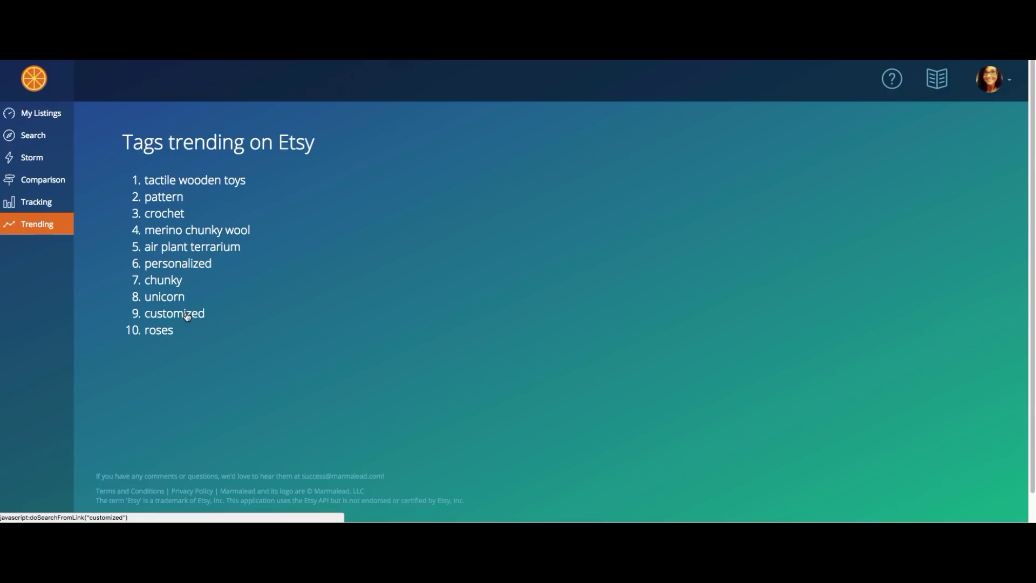
- Start a new Storm with the keyword "customized" to generate keyword suggestions
{"action": "left_click", "coordinate": [47, 162]}
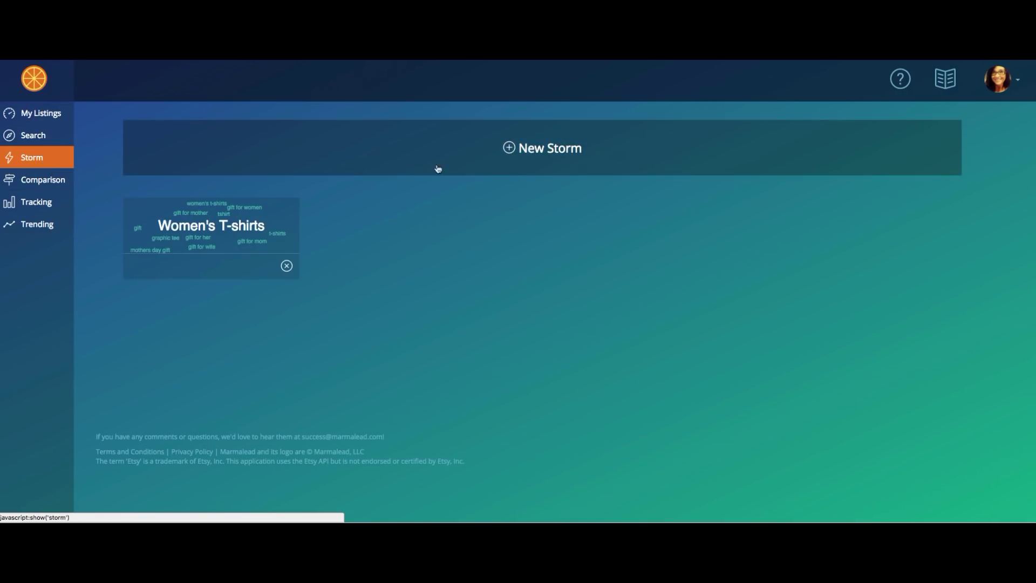
{"action": "left_click", "coordinate": [518, 171]}
{"action": "left_click", "coordinate": [429, 144]}
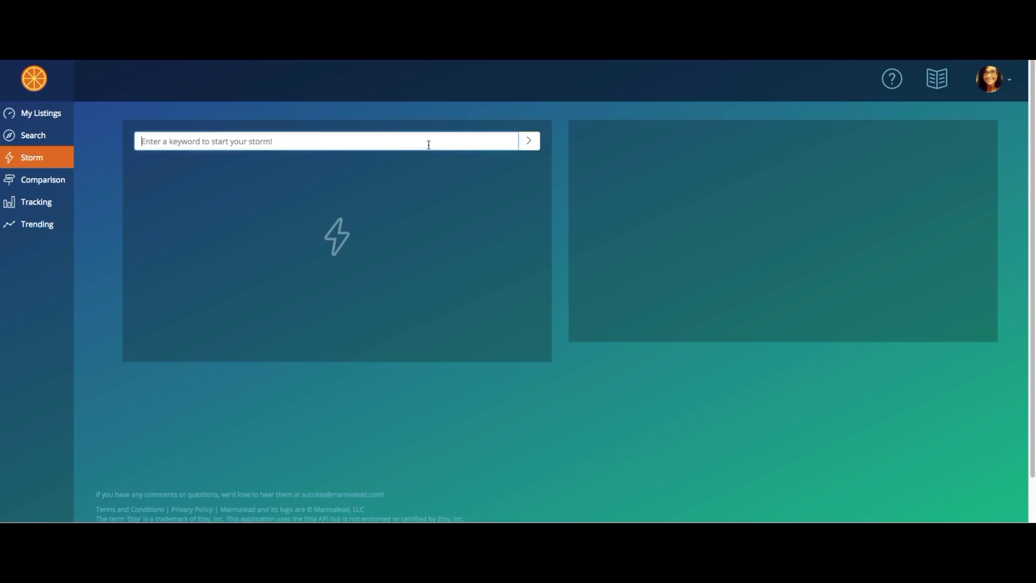
{"action": "type", "text": "custo"}
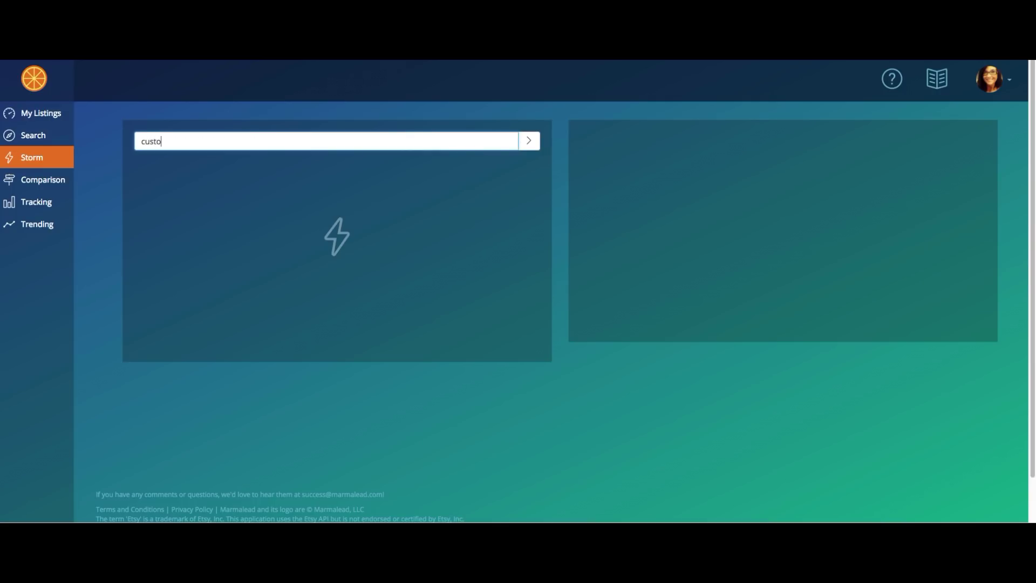
{"action": "type", "text": "mized"}
{"action": "key", "text": "Return"}
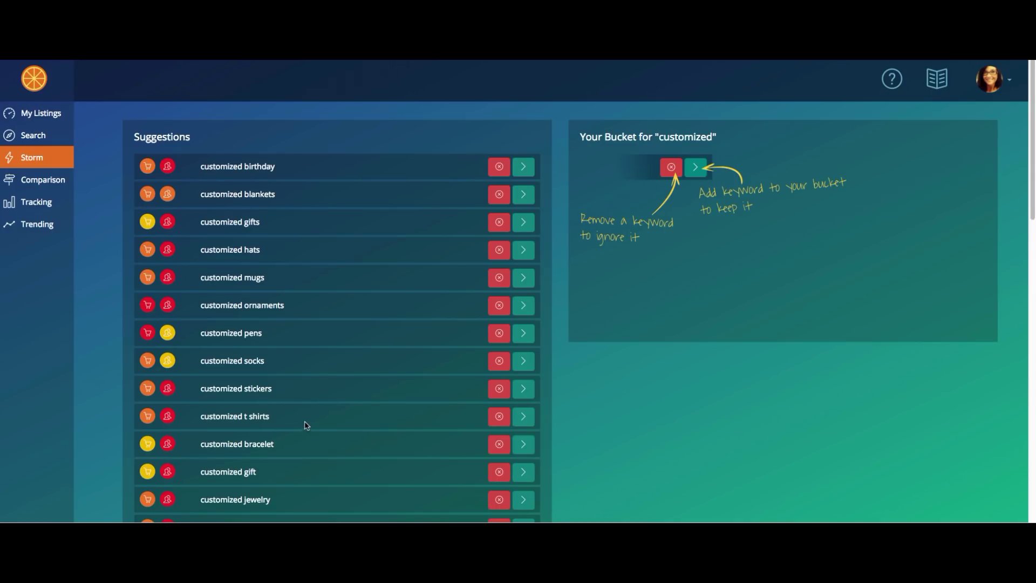
- Examine the engagement and competition ratings of the "customized" keyword suggestions, from "customized birthday" through "wall decor"
{"action": "scroll", "coordinate": [305, 426], "scroll_direction": "down", "scroll_amount": 1}
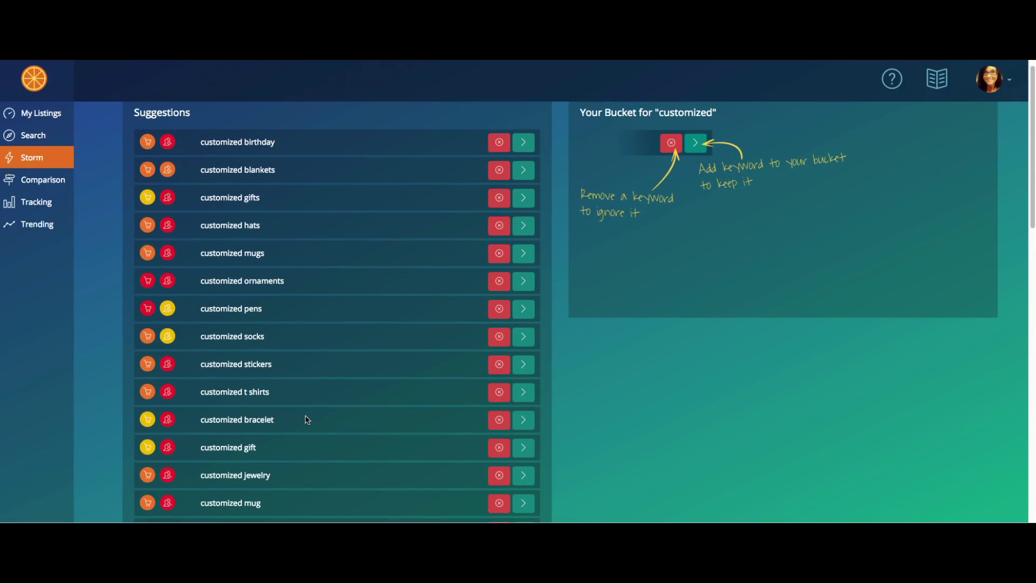
{"action": "scroll", "coordinate": [305, 420], "scroll_direction": "down", "scroll_amount": 1}
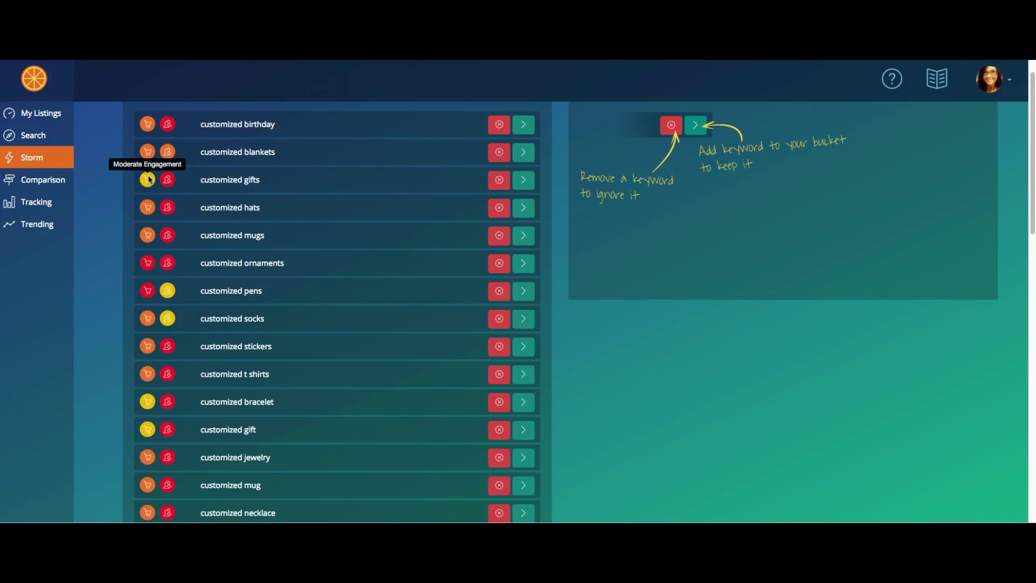
{"action": "scroll", "coordinate": [211, 353], "scroll_direction": "down", "scroll_amount": 2}
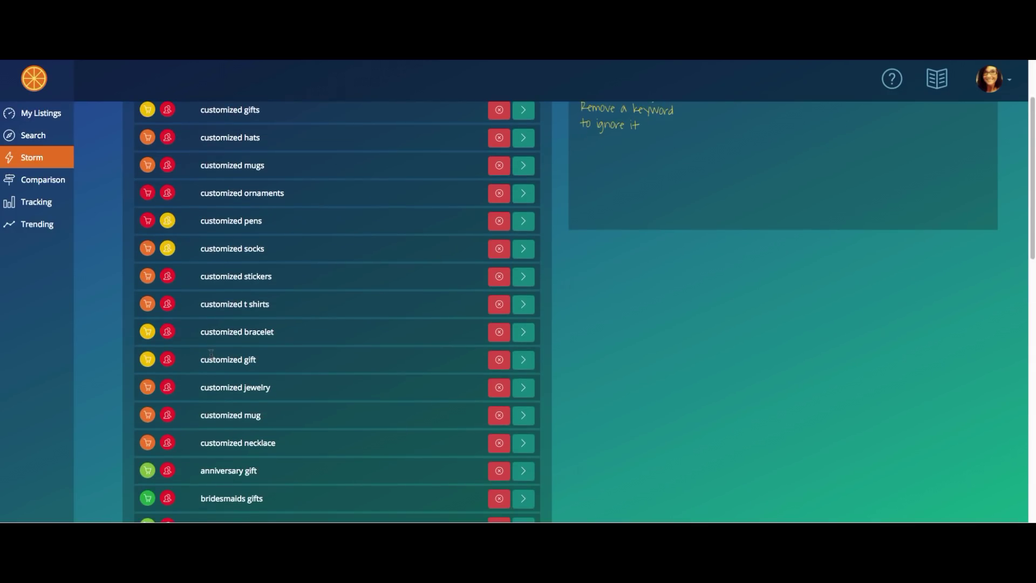
{"action": "scroll", "coordinate": [211, 354], "scroll_direction": "down", "scroll_amount": 2}
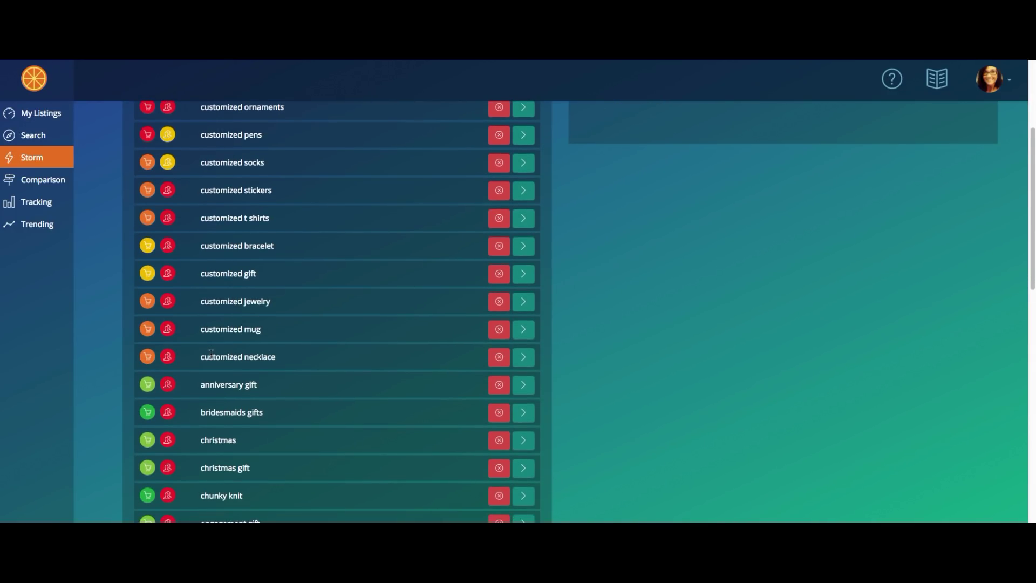
{"action": "scroll", "coordinate": [211, 354], "scroll_direction": "down", "scroll_amount": 3}
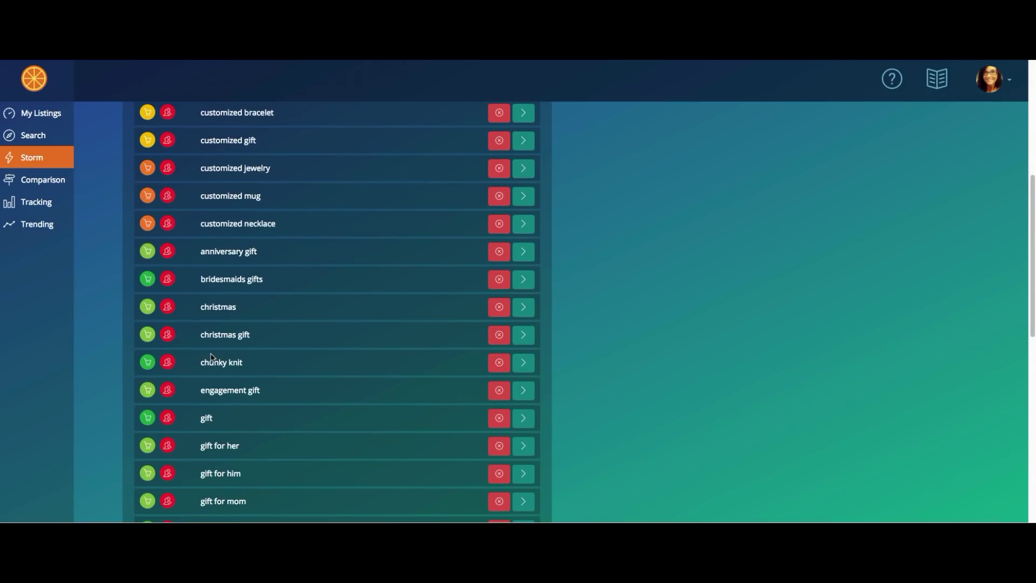
{"action": "scroll", "coordinate": [211, 356], "scroll_direction": "down", "scroll_amount": 2}
{"action": "scroll", "coordinate": [211, 353], "scroll_direction": "down", "scroll_amount": 1}
{"action": "mouse_move", "coordinate": [166, 185]}
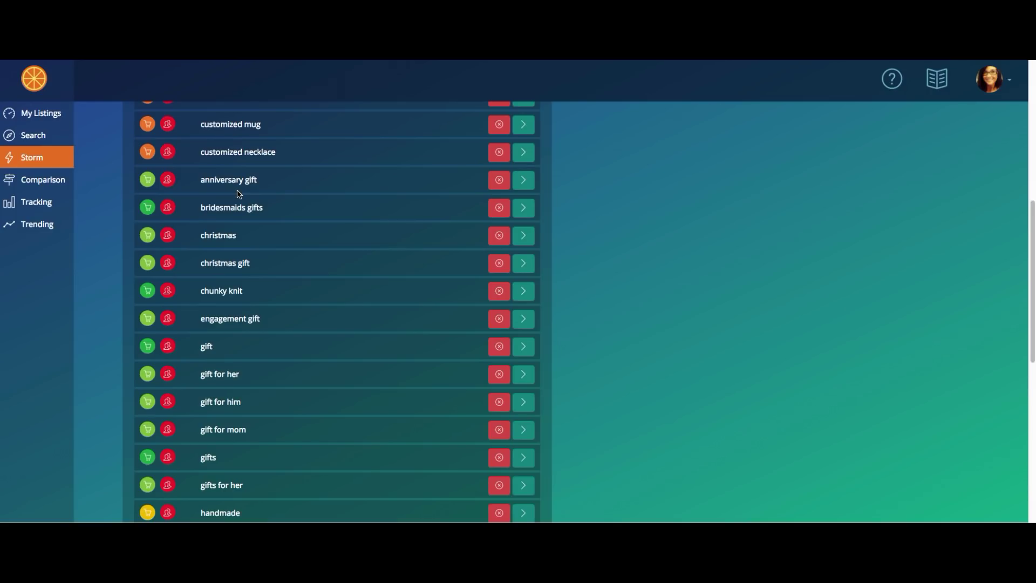
{"action": "mouse_move", "coordinate": [160, 214]}
{"action": "mouse_move", "coordinate": [145, 267]}
{"action": "scroll", "coordinate": [239, 277], "scroll_direction": "down", "scroll_amount": 3}
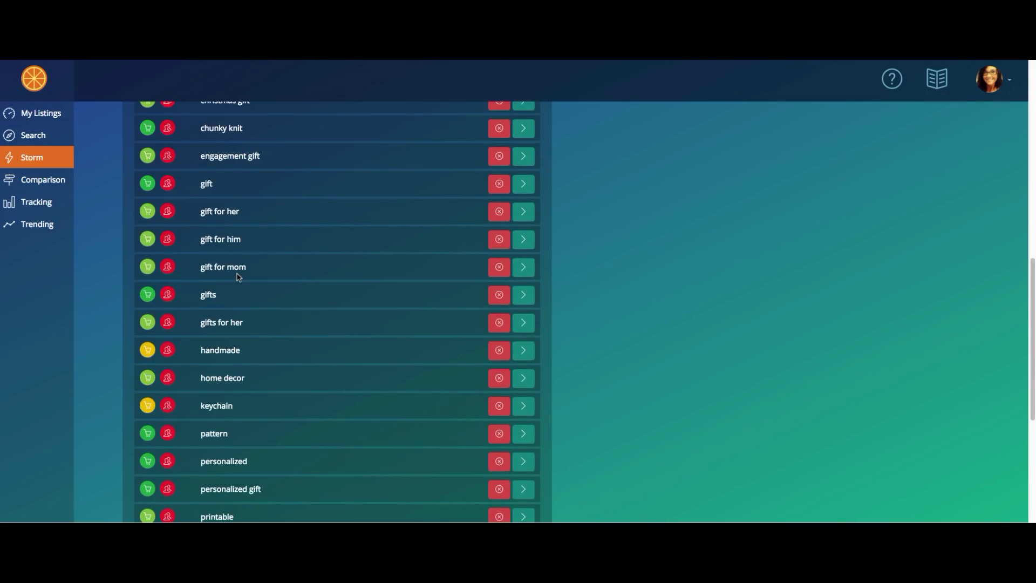
{"action": "scroll", "coordinate": [239, 277], "scroll_direction": "down", "scroll_amount": 2}
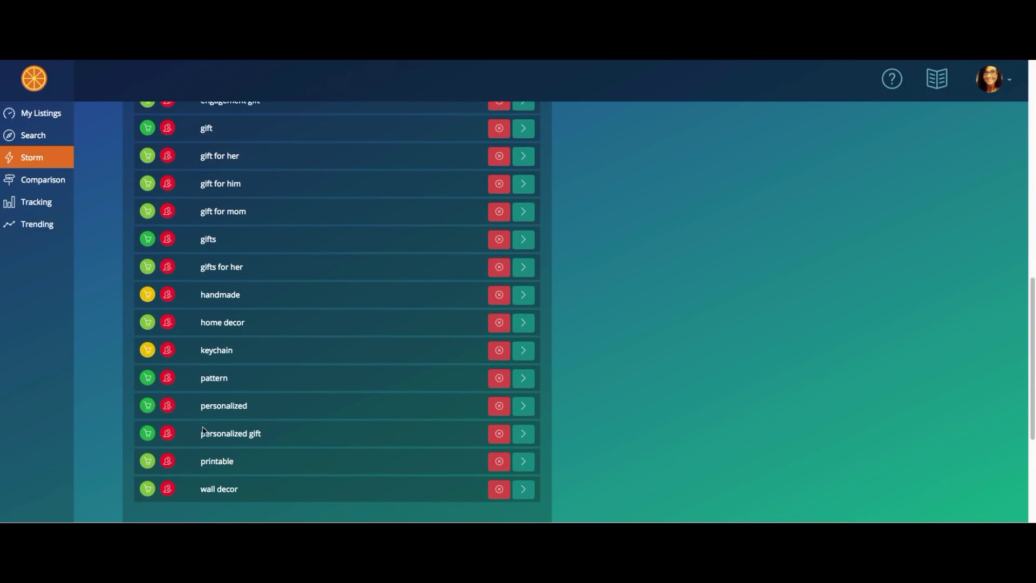
{"action": "mouse_move", "coordinate": [168, 490]}
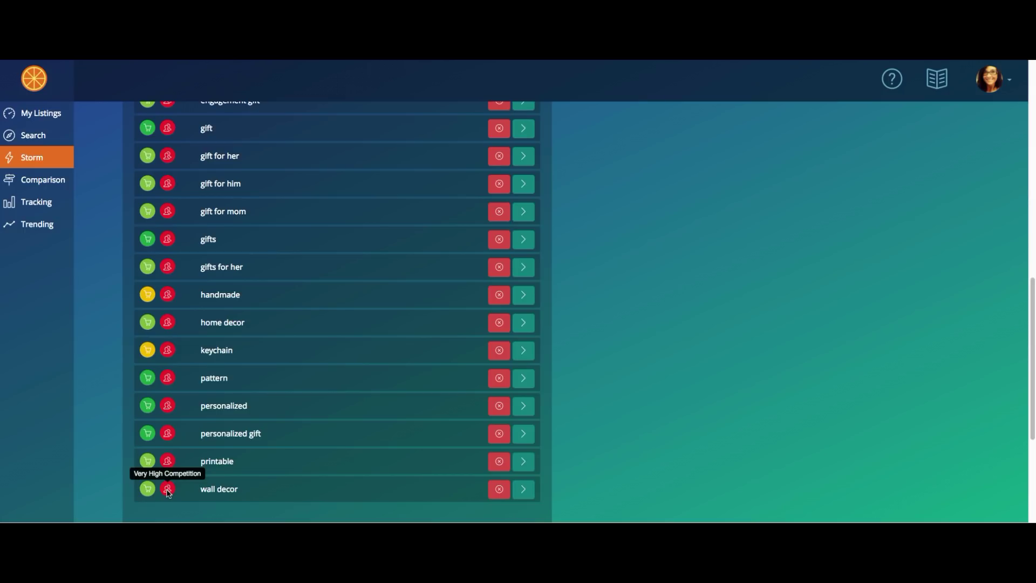
{"action": "mouse_move", "coordinate": [151, 464]}
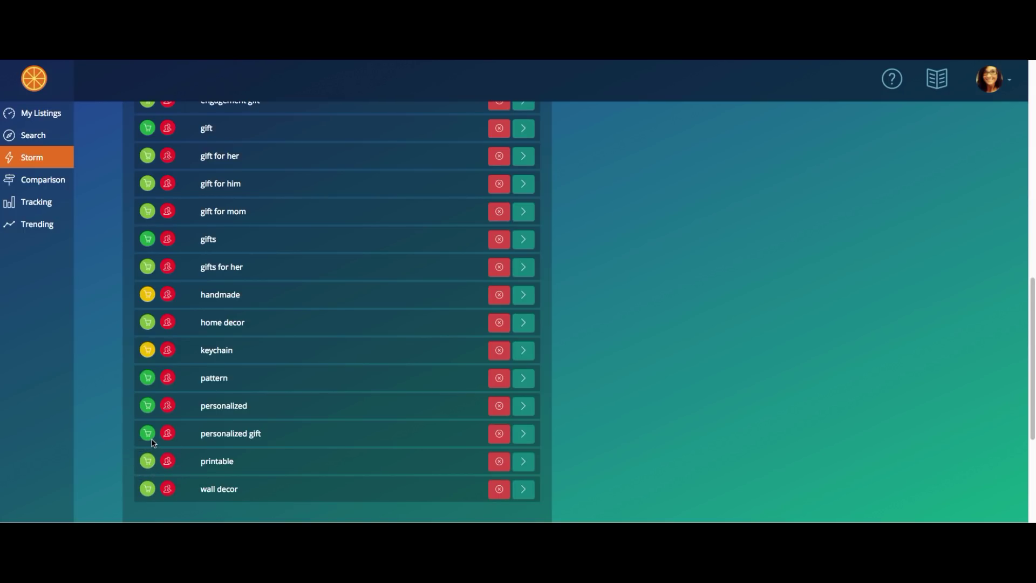
- Add the suggested keyword "wall decor" to the "customized" bucket and check the bucket
{"action": "scroll", "coordinate": [221, 439], "scroll_direction": "up", "scroll_amount": 1}
{"action": "scroll", "coordinate": [221, 439], "scroll_direction": "down", "scroll_amount": 1}
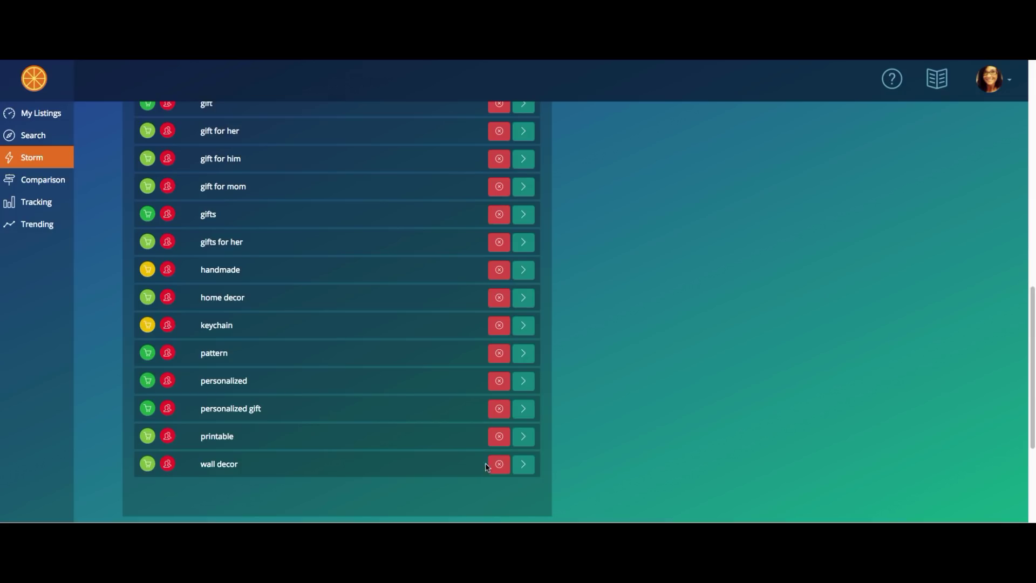
{"action": "left_click", "coordinate": [524, 465]}
{"action": "scroll", "coordinate": [587, 464], "scroll_direction": "up", "scroll_amount": 1}
{"action": "scroll", "coordinate": [587, 465], "scroll_direction": "up", "scroll_amount": 10}
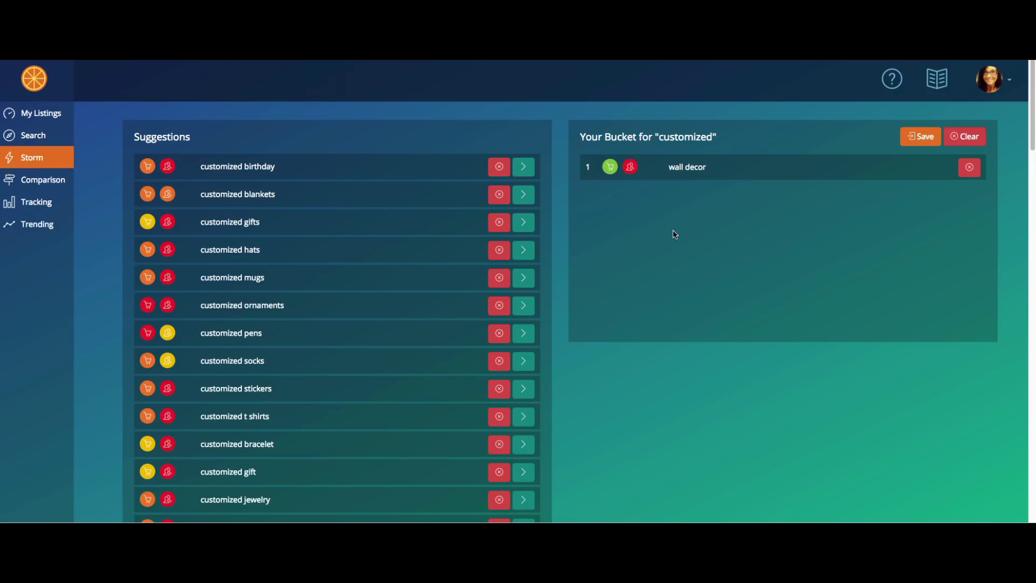
- Add the suggestions "anniversary gift" and "bridesmaids gifts" to the "customized" bucket
{"action": "scroll", "coordinate": [594, 270], "scroll_direction": "down", "scroll_amount": 1}
{"action": "scroll", "coordinate": [499, 322], "scroll_direction": "down", "scroll_amount": 1}
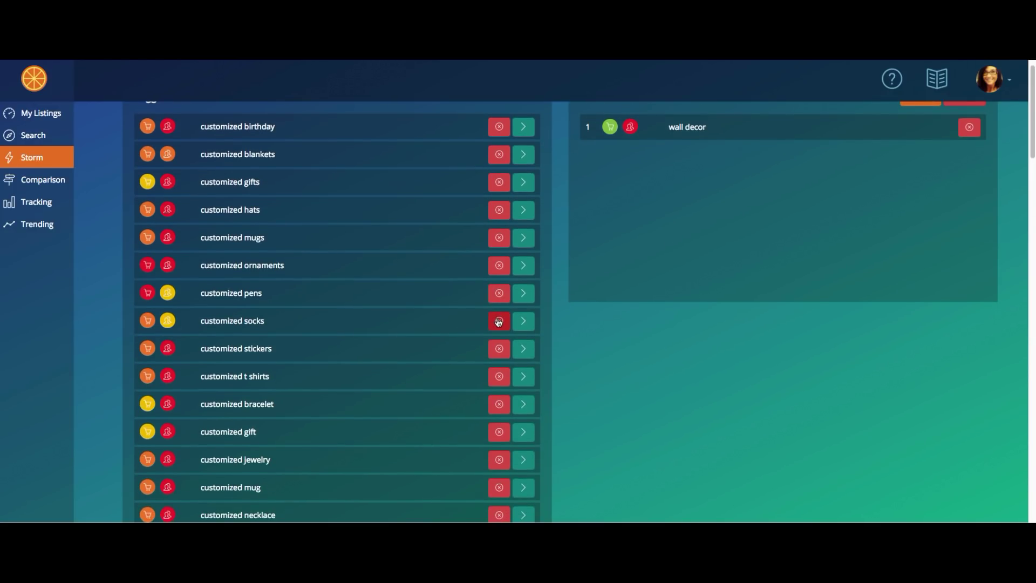
{"action": "scroll", "coordinate": [562, 264], "scroll_direction": "up", "scroll_amount": 2}
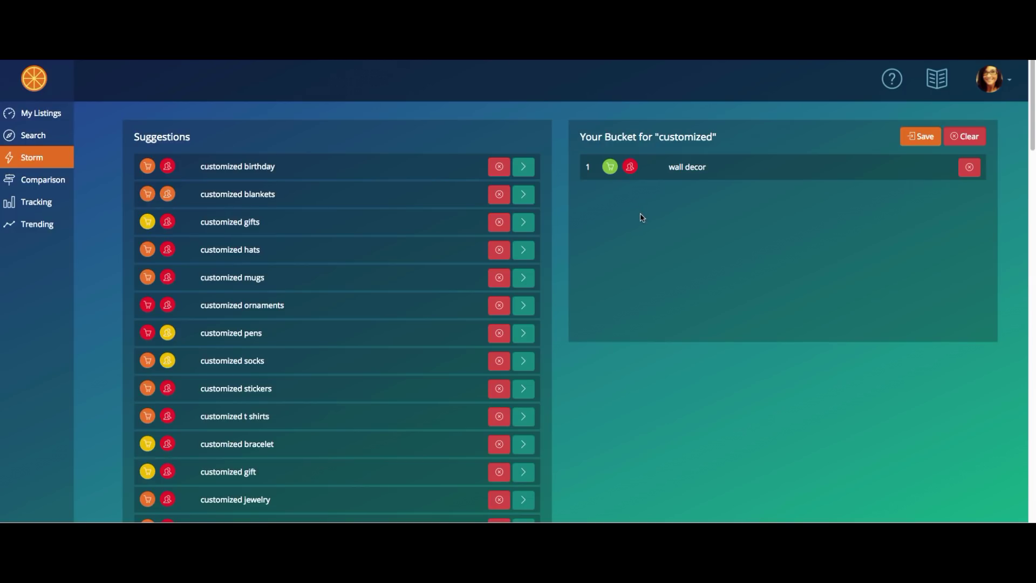
{"action": "scroll", "coordinate": [751, 296], "scroll_direction": "down", "scroll_amount": 1}
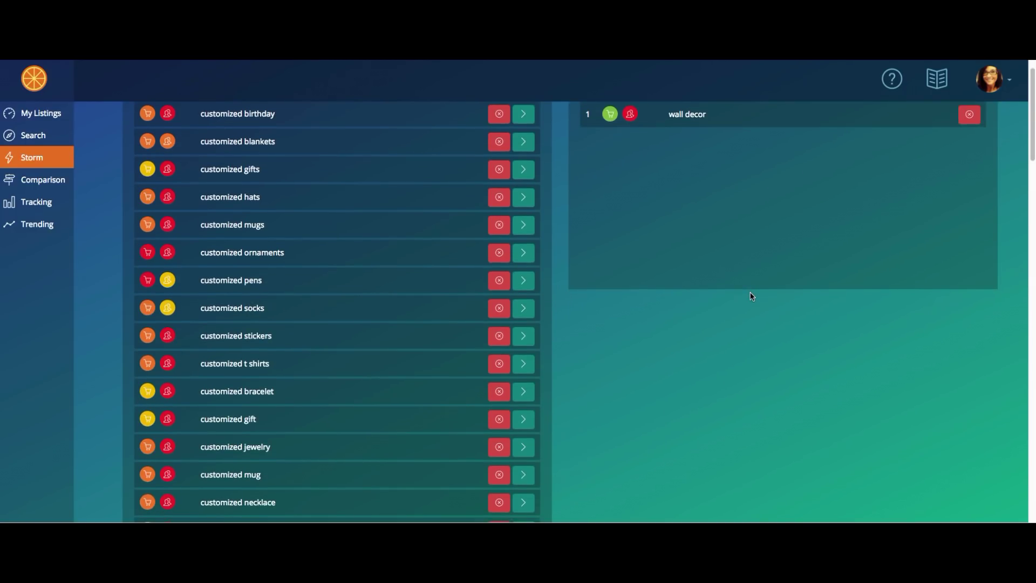
{"action": "scroll", "coordinate": [750, 293], "scroll_direction": "down", "scroll_amount": 3}
{"action": "scroll", "coordinate": [750, 293], "scroll_direction": "down", "scroll_amount": 1}
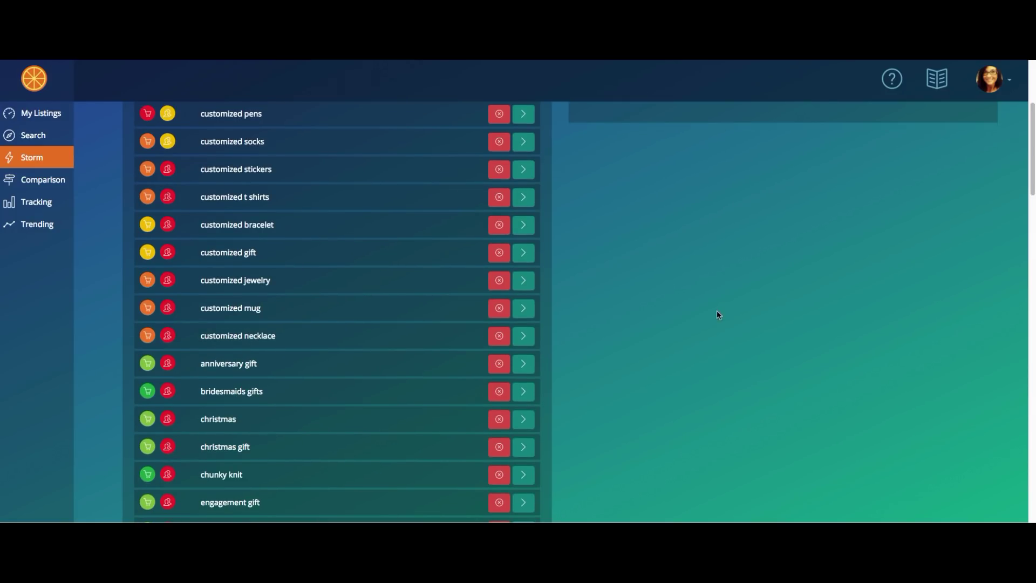
{"action": "left_click", "coordinate": [521, 368]}
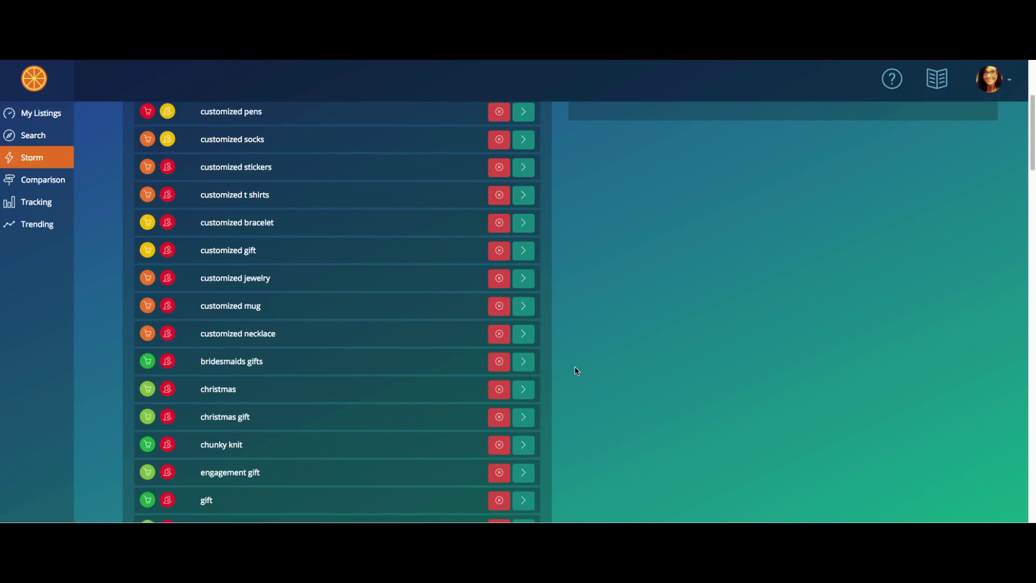
{"action": "left_click", "coordinate": [524, 360]}
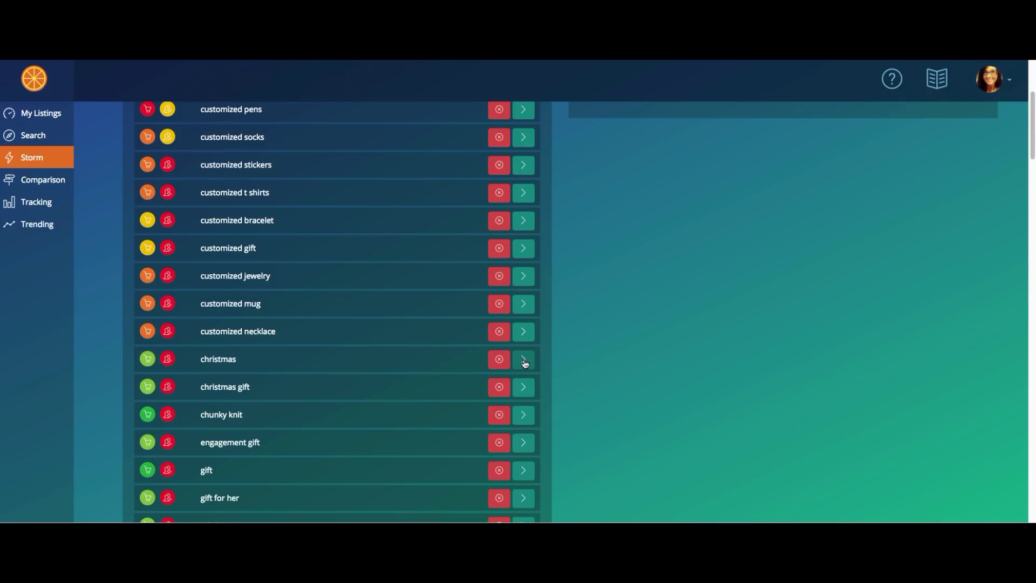
- Add "gift", "gift for her", "gift for mom", "gifts" and "gifts for her" to the "customized" bucket
{"action": "scroll", "coordinate": [524, 363], "scroll_direction": "down", "scroll_amount": 1}
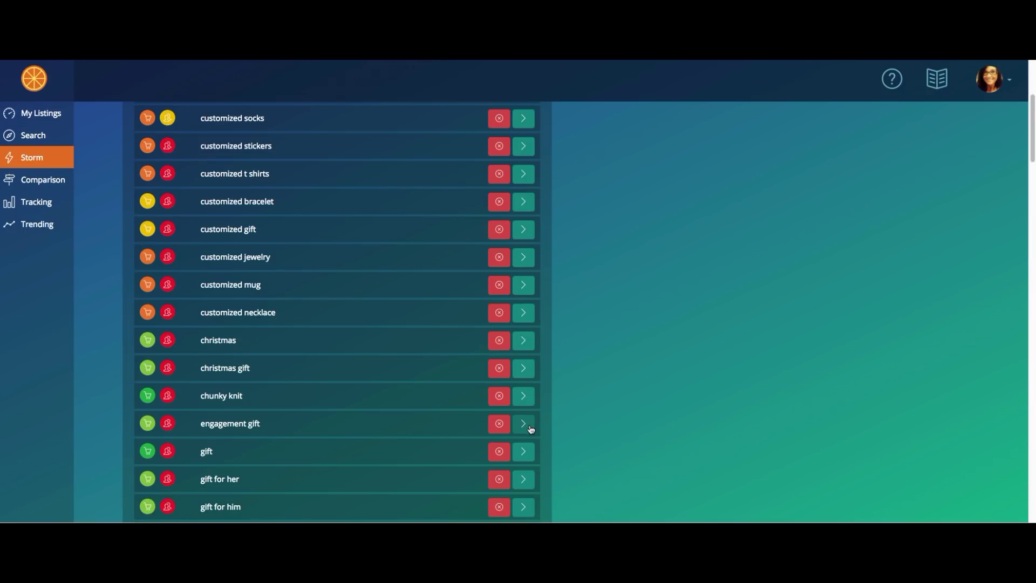
{"action": "scroll", "coordinate": [531, 430], "scroll_direction": "down", "scroll_amount": 2}
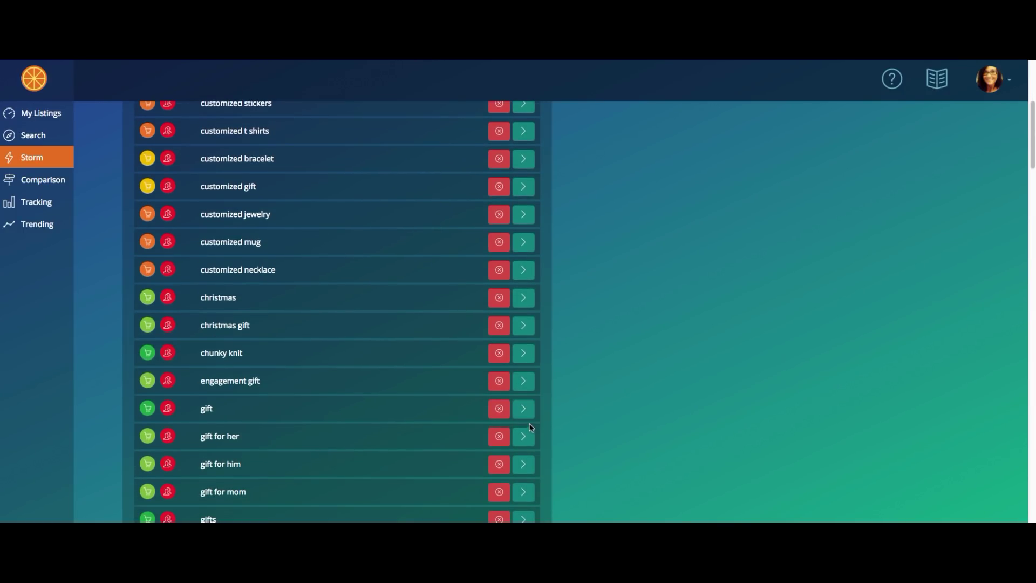
{"action": "left_click", "coordinate": [524, 411]}
{"action": "left_click", "coordinate": [524, 416]}
{"action": "left_click", "coordinate": [528, 439]}
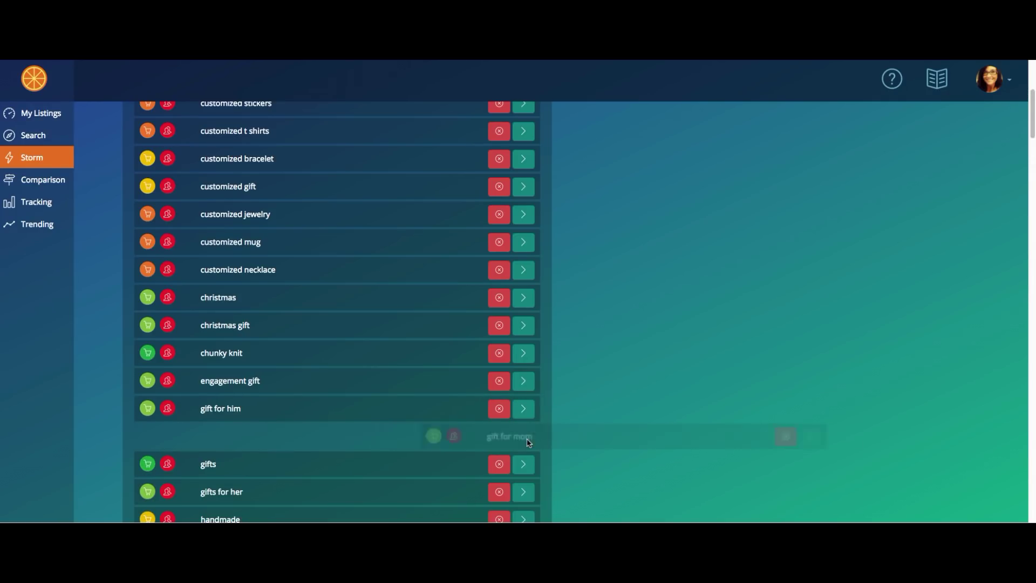
{"action": "left_click", "coordinate": [528, 442]}
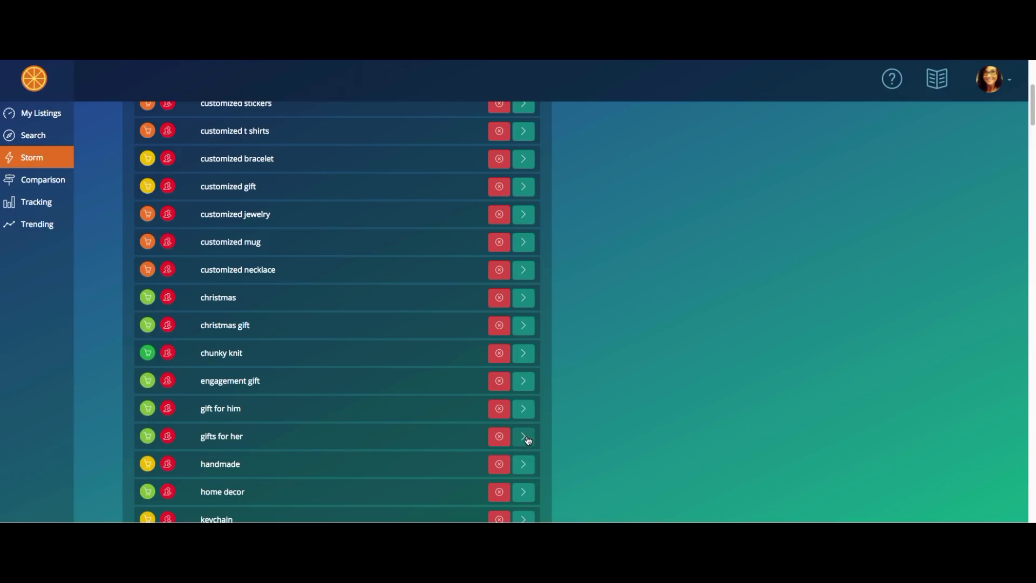
{"action": "left_click", "coordinate": [529, 440]}
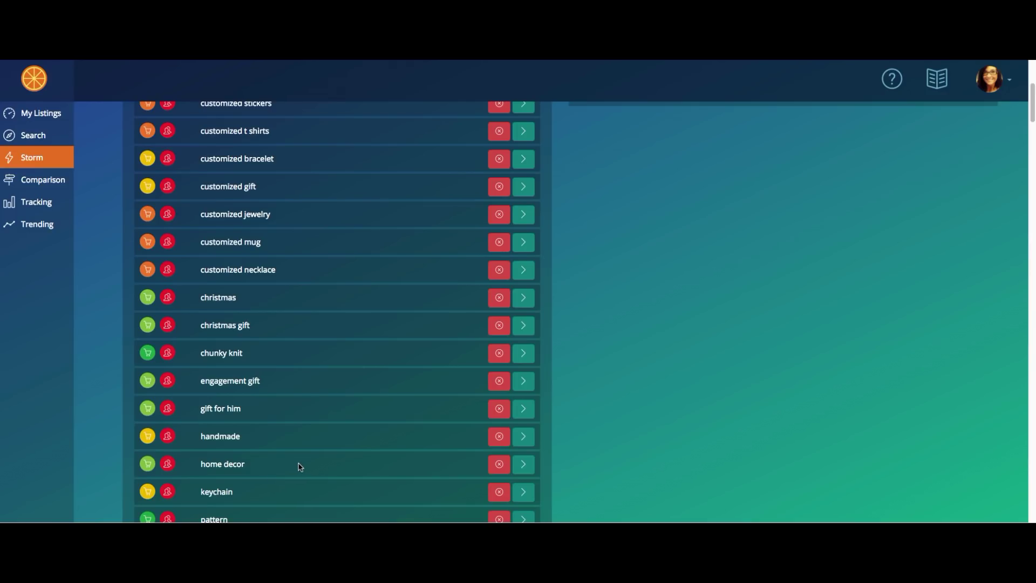
{"action": "scroll", "coordinate": [616, 403], "scroll_direction": "up", "scroll_amount": 5}
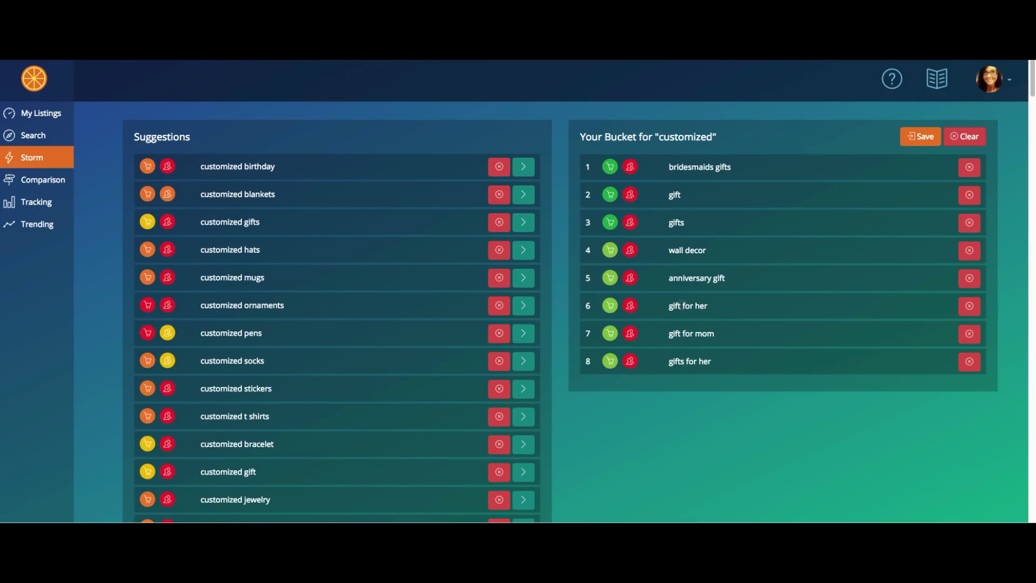
{"action": "left_click", "coordinate": [673, 361]}
{"action": "left_click_drag", "start_coordinate": [673, 361], "coordinate": [683, 361]}
{"action": "left_click", "coordinate": [671, 303]}
- Add the suggestions "monogram" and "customized" from further down the list to the "customized" bucket, and save the bucket
{"action": "scroll", "coordinate": [703, 370], "scroll_direction": "down", "scroll_amount": 20}
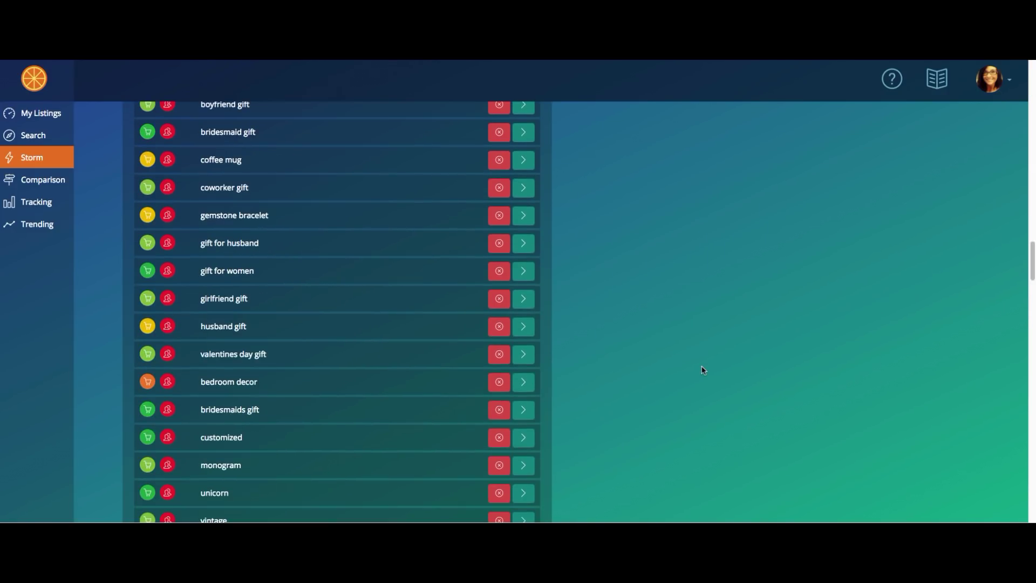
{"action": "scroll", "coordinate": [703, 370], "scroll_direction": "down", "scroll_amount": 5}
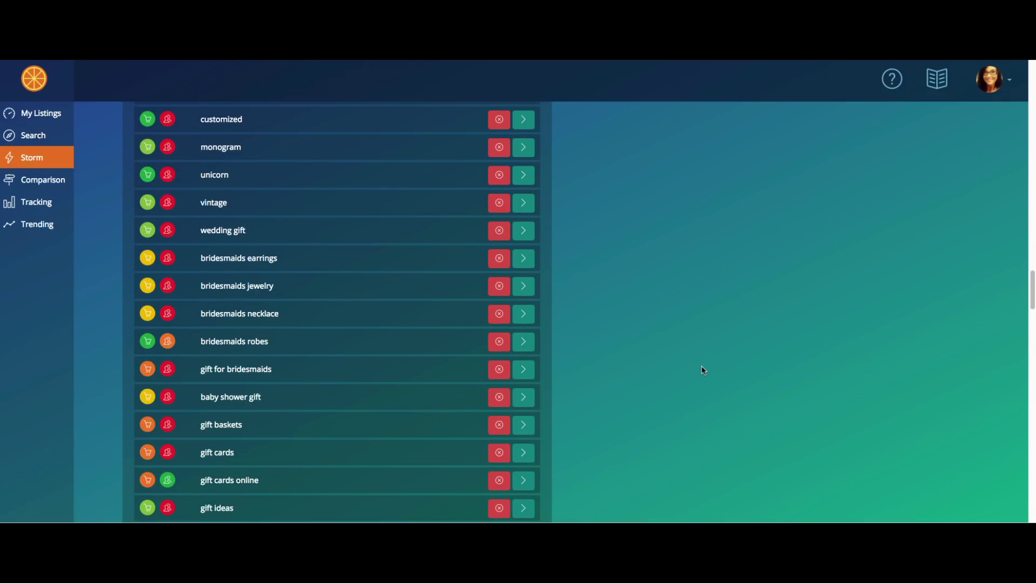
{"action": "scroll", "coordinate": [703, 371], "scroll_direction": "up", "scroll_amount": 1}
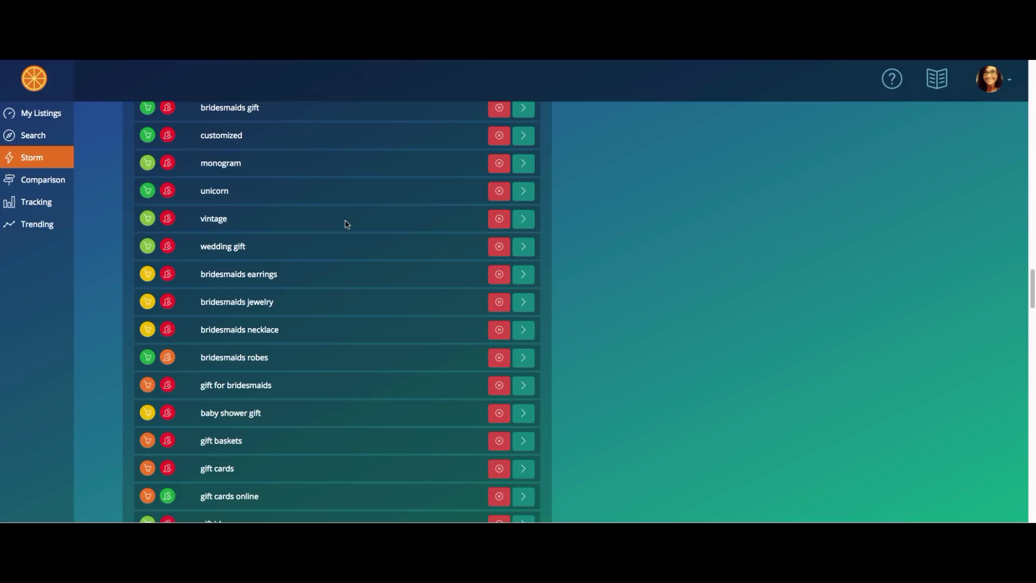
{"action": "mouse_move", "coordinate": [151, 169]}
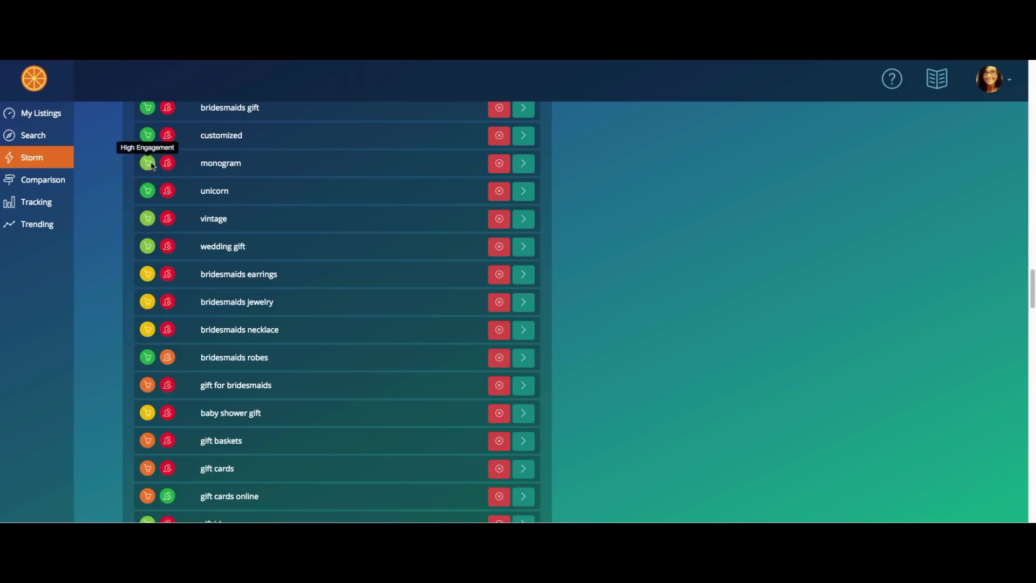
{"action": "left_click", "coordinate": [523, 164]}
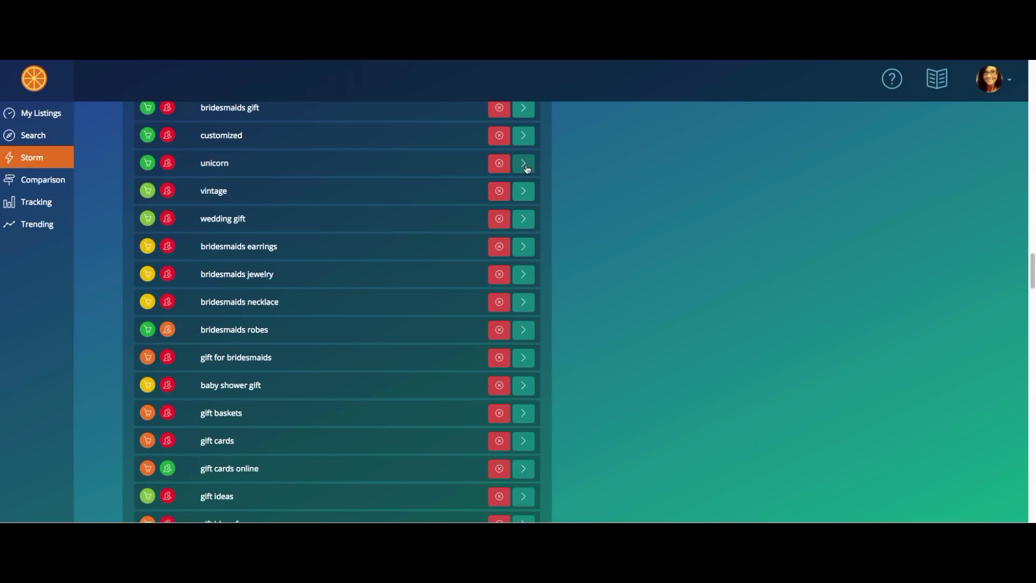
{"action": "left_click", "coordinate": [523, 136]}
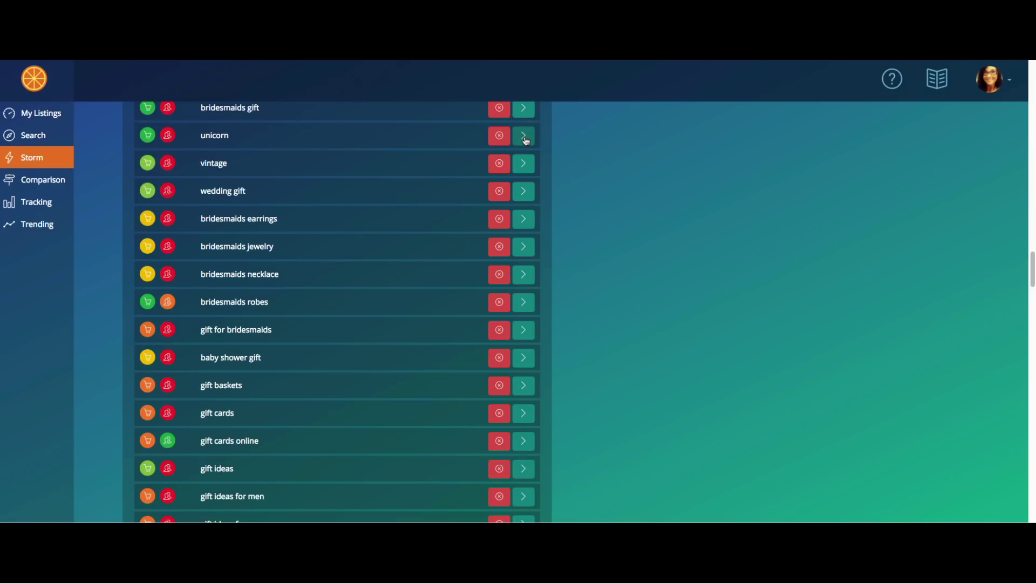
{"action": "scroll", "coordinate": [525, 139], "scroll_direction": "up", "scroll_amount": 20}
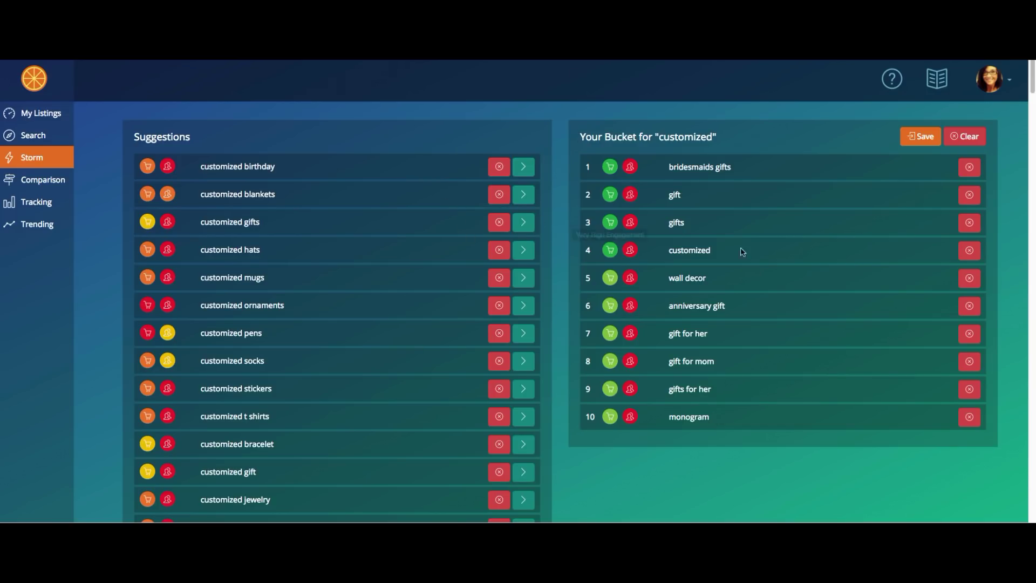
{"action": "left_click", "coordinate": [925, 137]}
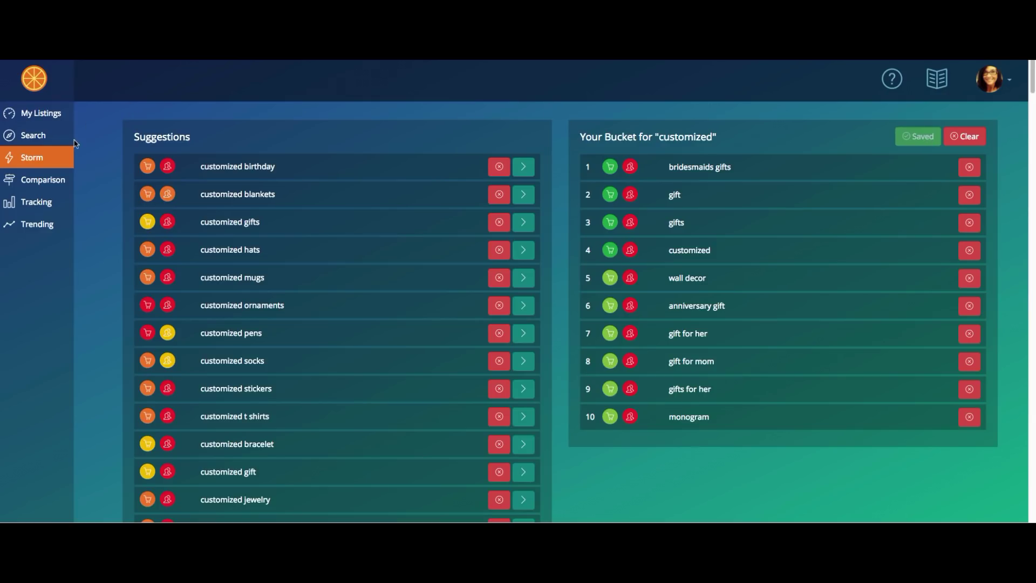
- Return to the saved Storms and open "Women's T-shirts" to look over its bucket keywords
{"action": "left_click", "coordinate": [36, 162]}
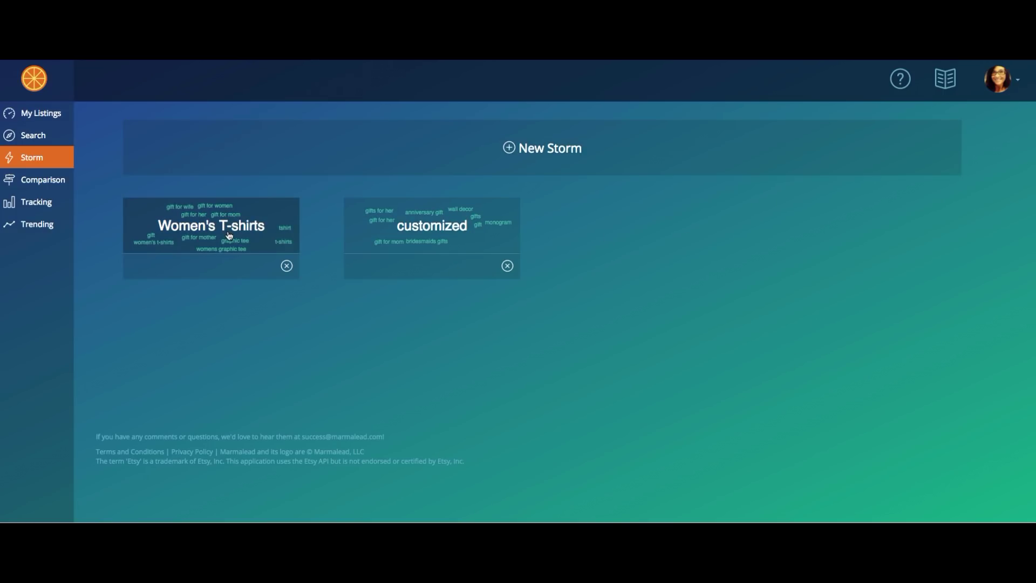
{"action": "left_click", "coordinate": [229, 234]}
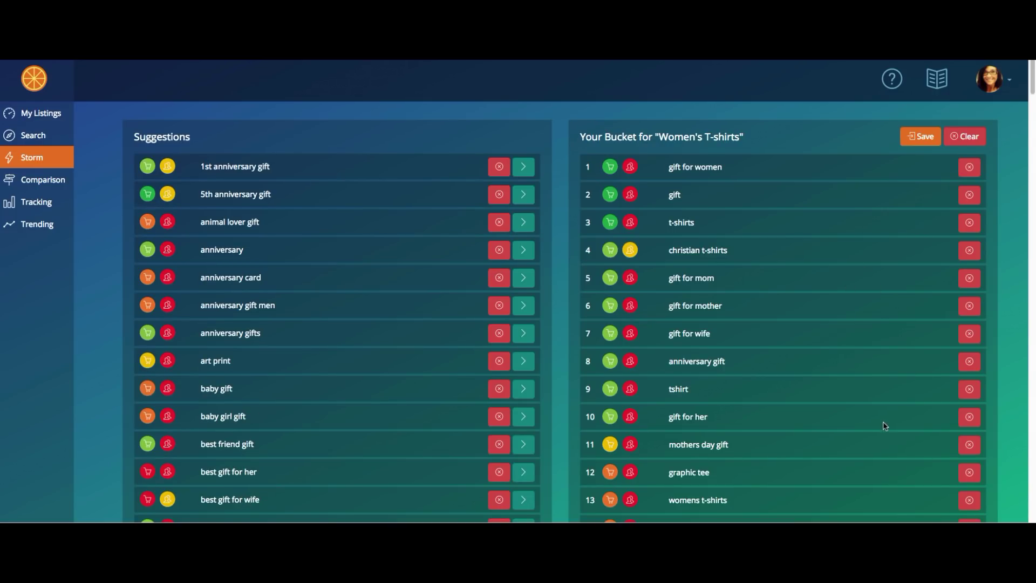
{"action": "scroll", "coordinate": [883, 425], "scroll_direction": "down", "scroll_amount": 1}
{"action": "scroll", "coordinate": [822, 475], "scroll_direction": "up", "scroll_amount": 1}
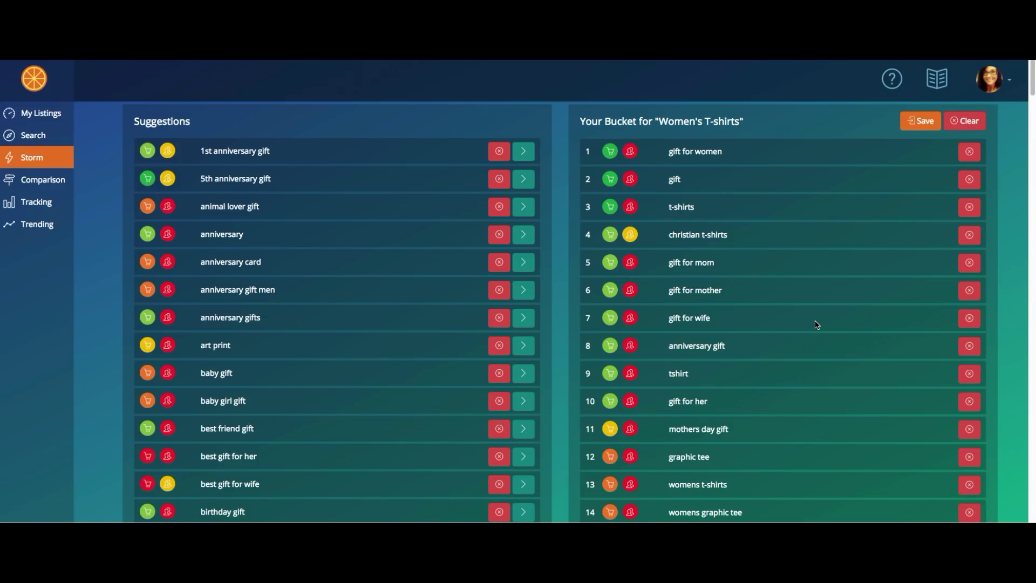
- Check the engagement and competition ratings of "christian t-shirts" in the "Women's T-shirts" bucket, and save the bucket
{"action": "scroll", "coordinate": [817, 324], "scroll_direction": "down", "scroll_amount": 1}
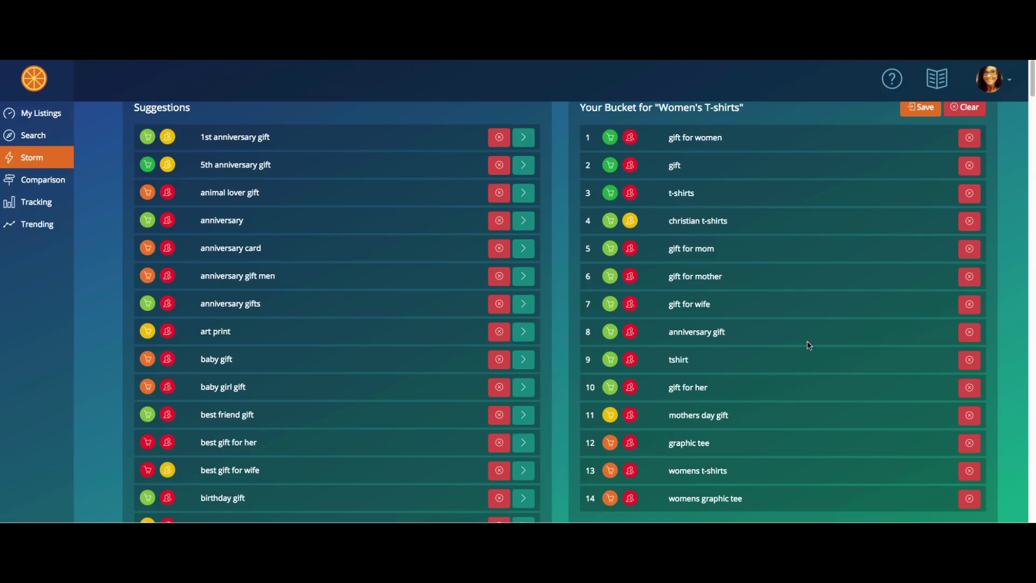
{"action": "scroll", "coordinate": [810, 343], "scroll_direction": "up", "scroll_amount": 1}
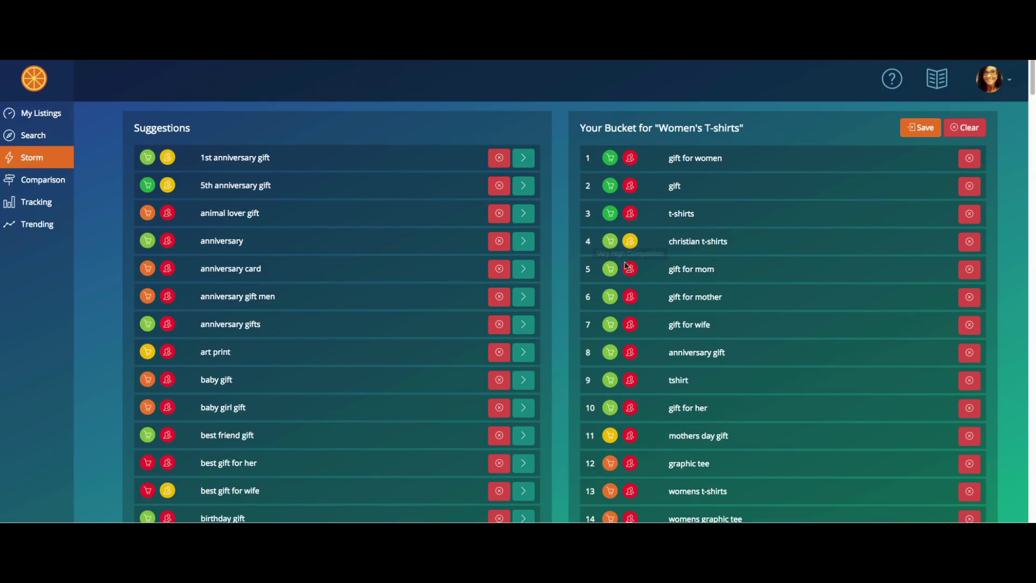
{"action": "mouse_move", "coordinate": [630, 243]}
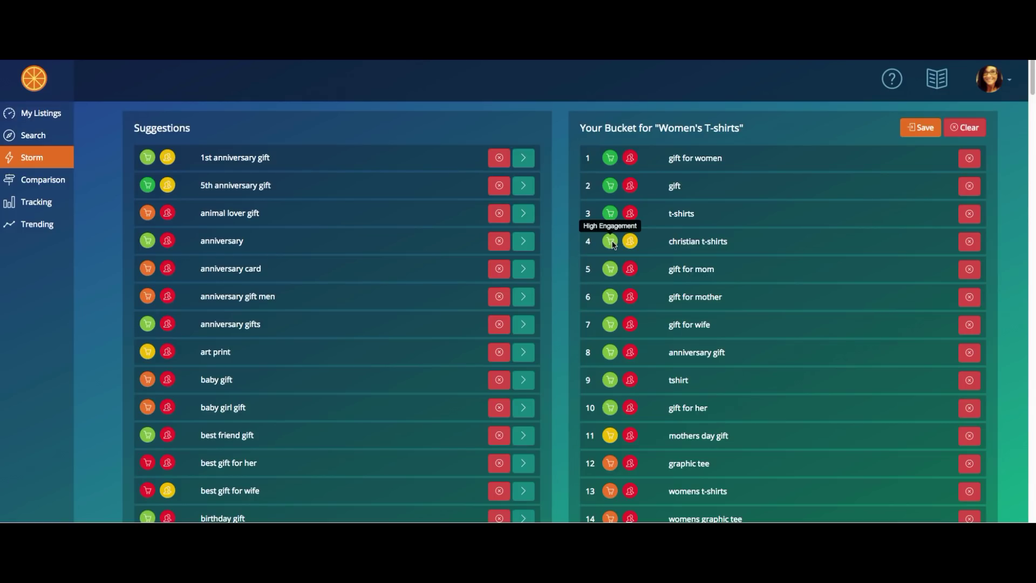
{"action": "mouse_move", "coordinate": [629, 242]}
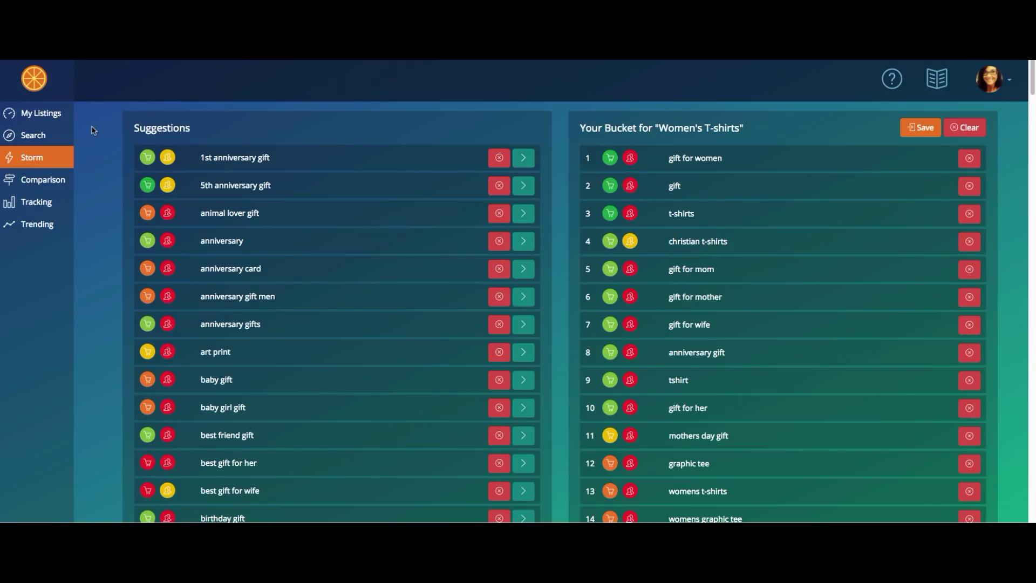
{"action": "left_click", "coordinate": [920, 125]}
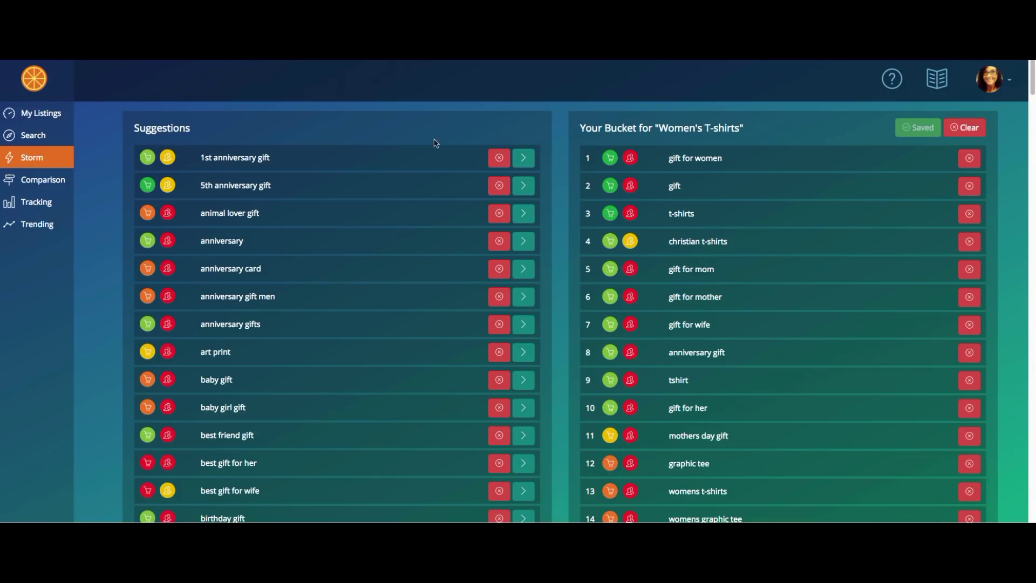
- Open the keyword comparison and search "funny tee" in the first slot and "funny graphic tee" in the second
{"action": "left_click", "coordinate": [57, 180]}
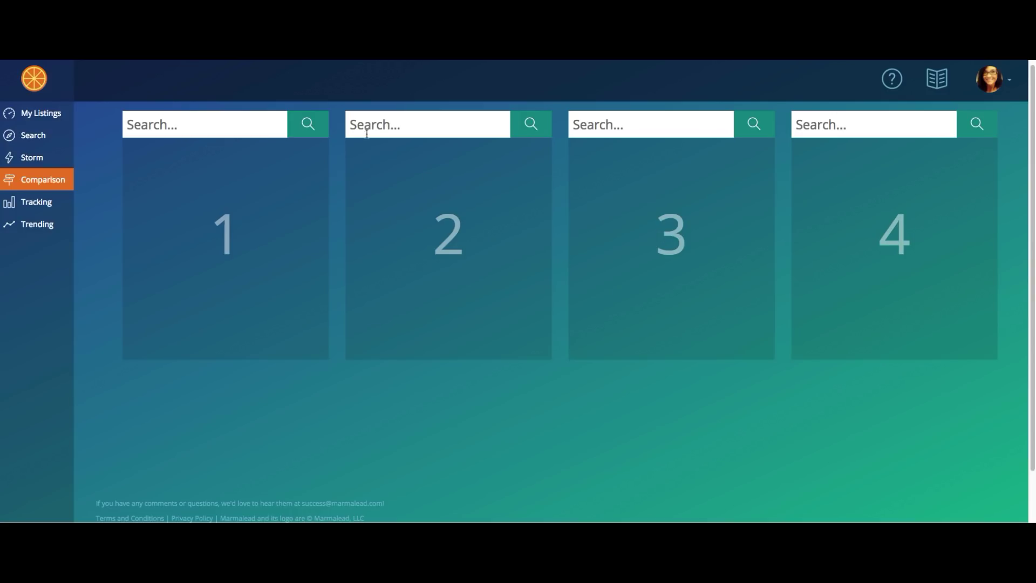
{"action": "left_click", "coordinate": [173, 131]}
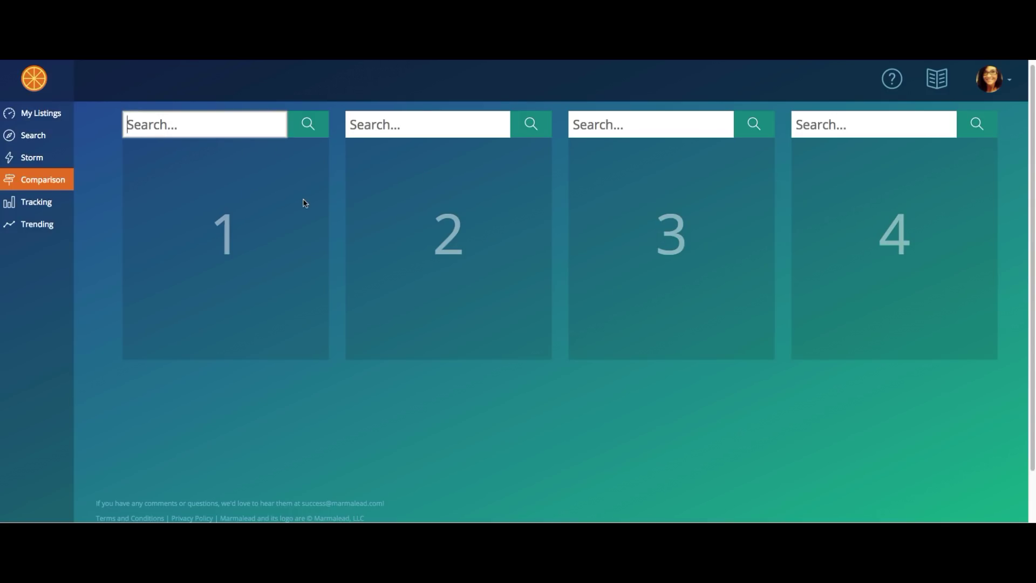
{"action": "type", "text": "funny tee"}
{"action": "left_click", "coordinate": [320, 133]}
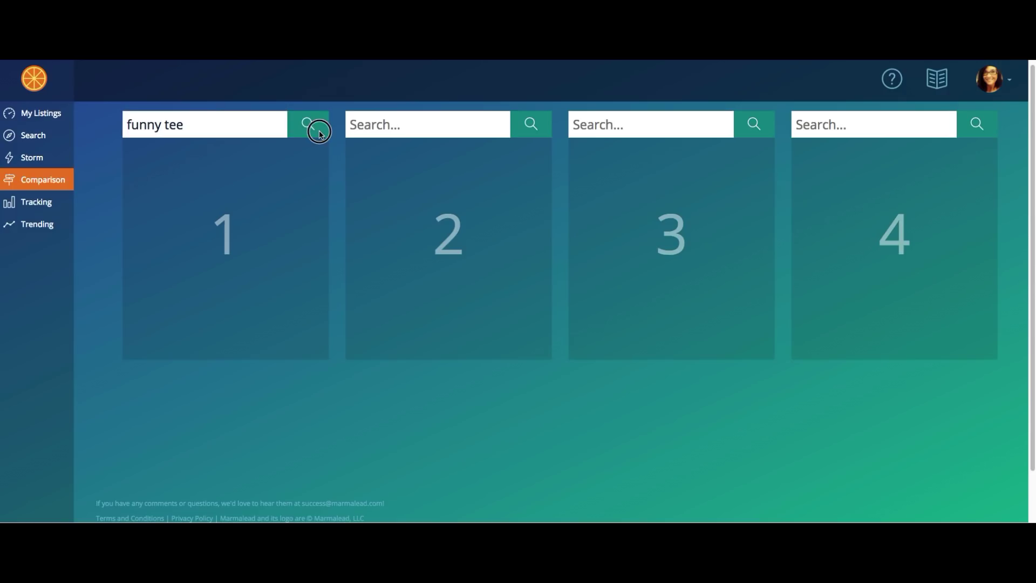
{"action": "left_click", "coordinate": [308, 125]}
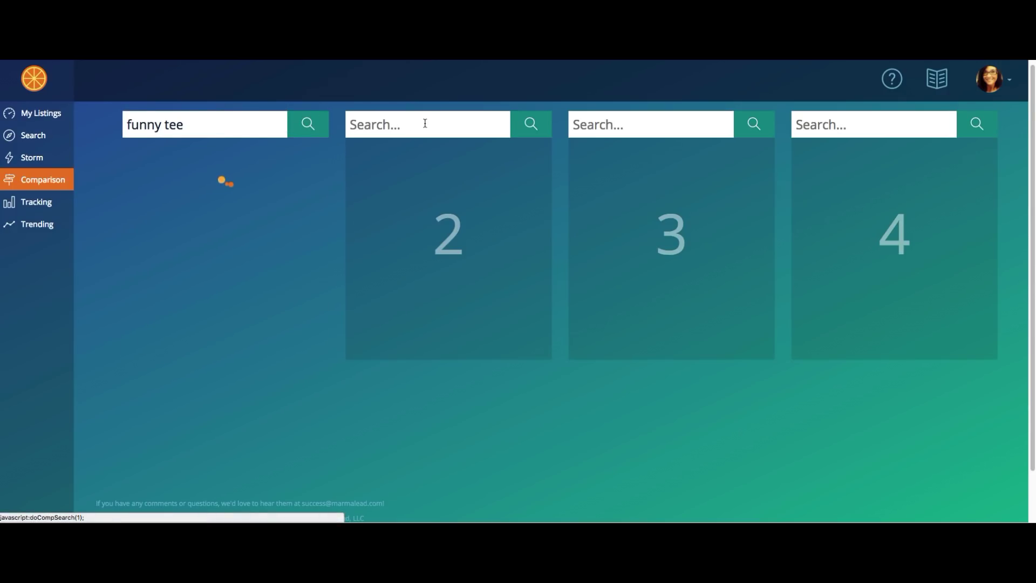
{"action": "left_click", "coordinate": [417, 131]}
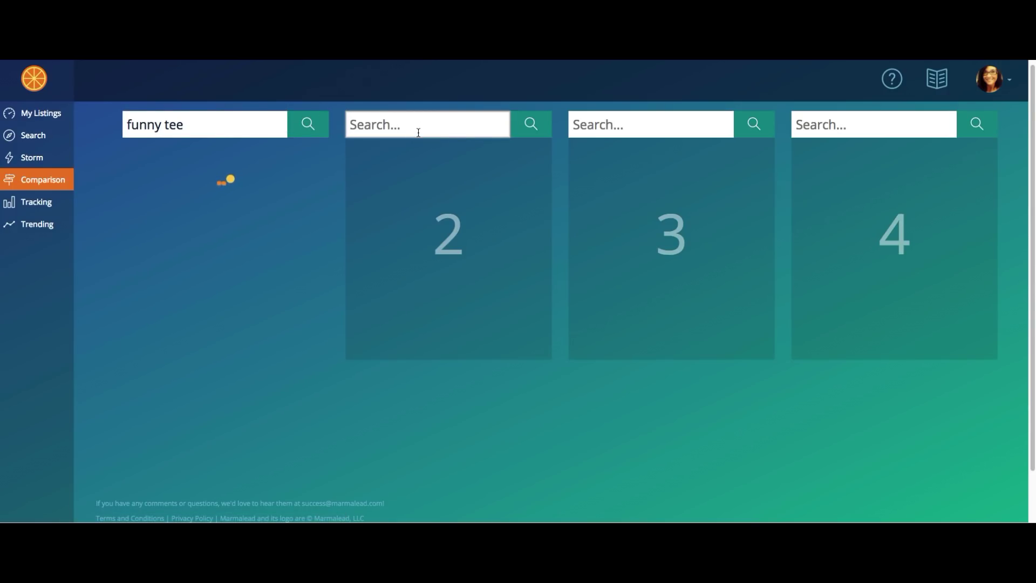
{"action": "type", "text": "funny graphic tee"}
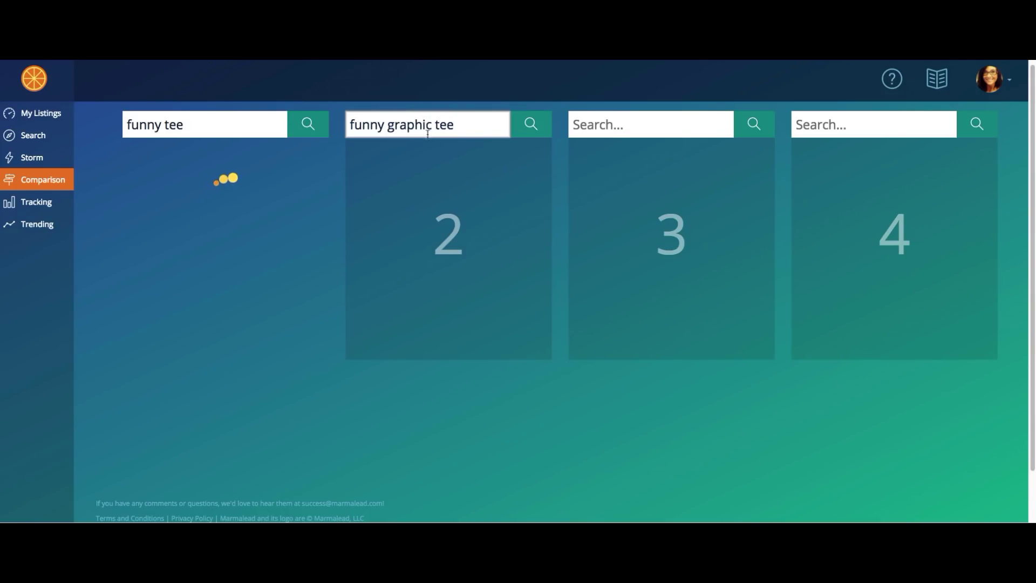
{"action": "left_click", "coordinate": [530, 124]}
- Add "funny t-shirt" as the third compared keyword and "funny tshirt" as the fourth
{"action": "left_click", "coordinate": [632, 127]}
{"action": "type", "text": "funny t-shirt"}
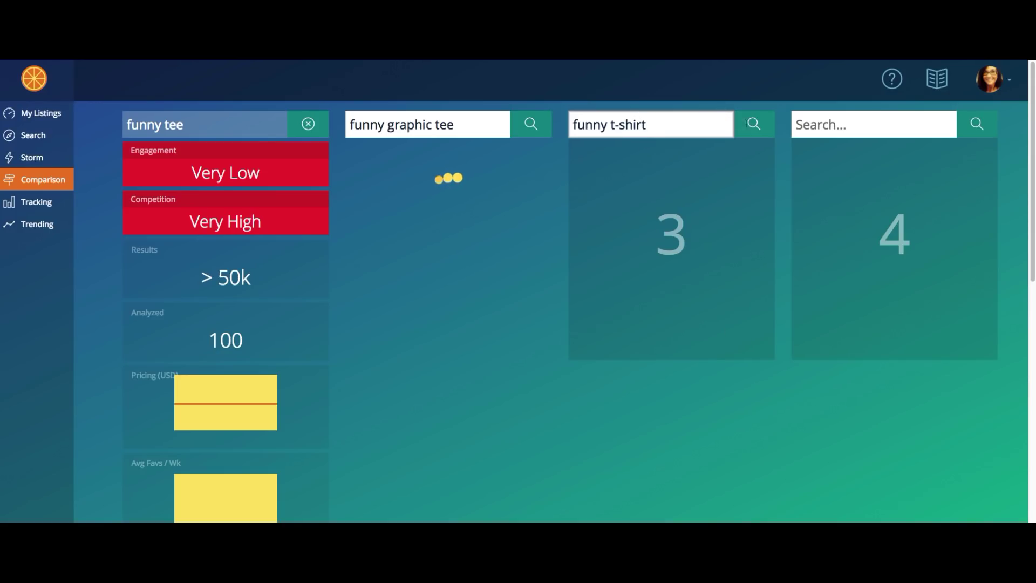
{"action": "left_click", "coordinate": [754, 124]}
{"action": "left_click", "coordinate": [820, 126]}
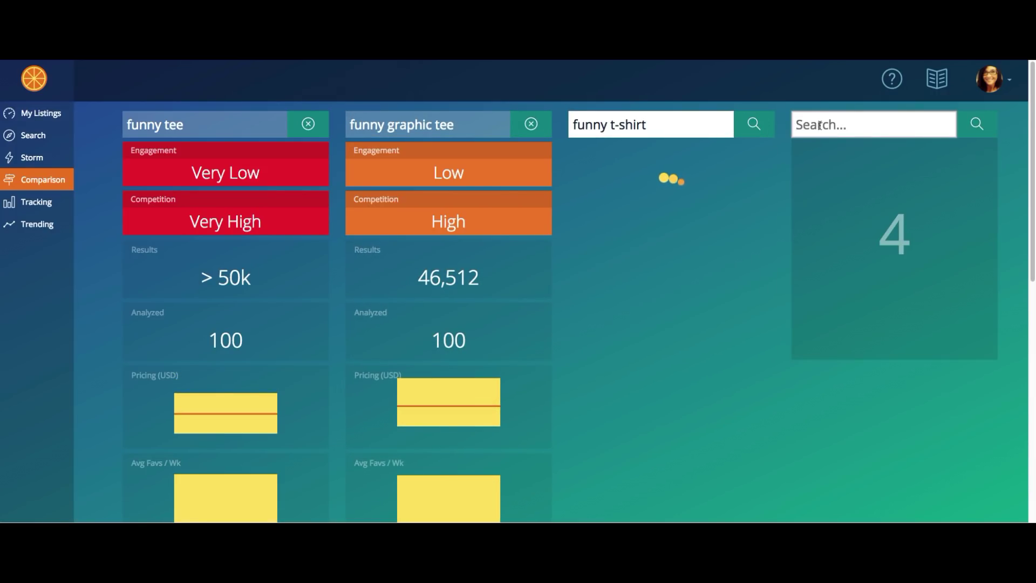
{"action": "type", "text": "funny tshirt"}
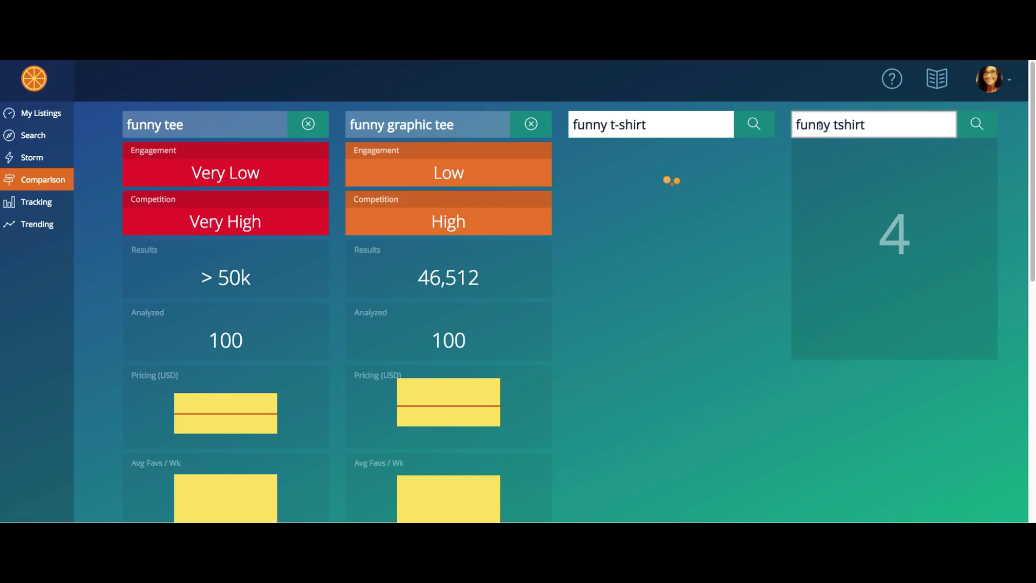
{"action": "left_click", "coordinate": [977, 124]}
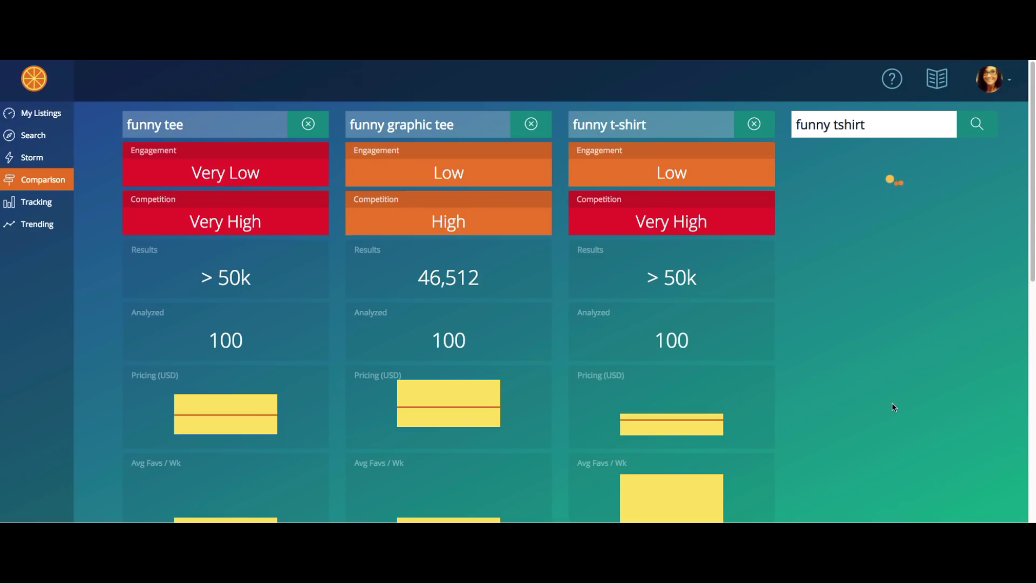
- Compare the engagement ratings and result counts of the four funny tee keywords
{"action": "mouse_move", "coordinate": [151, 167]}
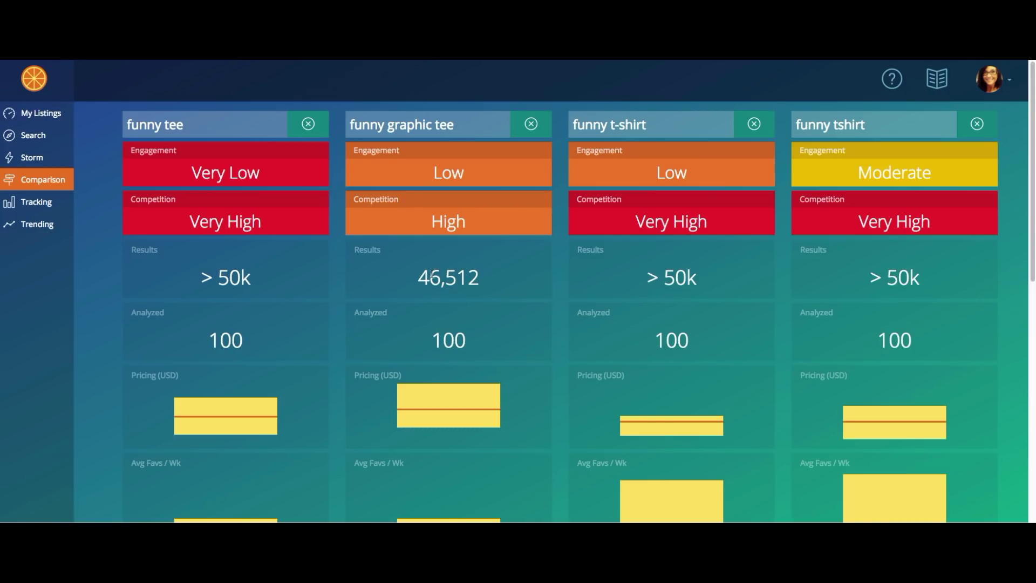
{"action": "left_click_drag", "start_coordinate": [431, 278], "coordinate": [481, 278]}
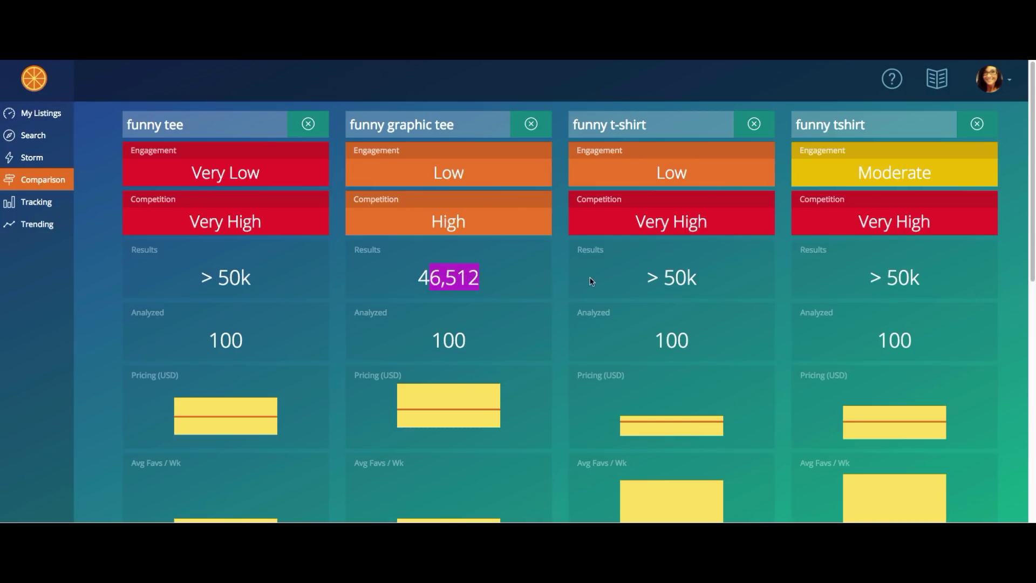
{"action": "left_click_drag", "start_coordinate": [645, 277], "coordinate": [724, 278]}
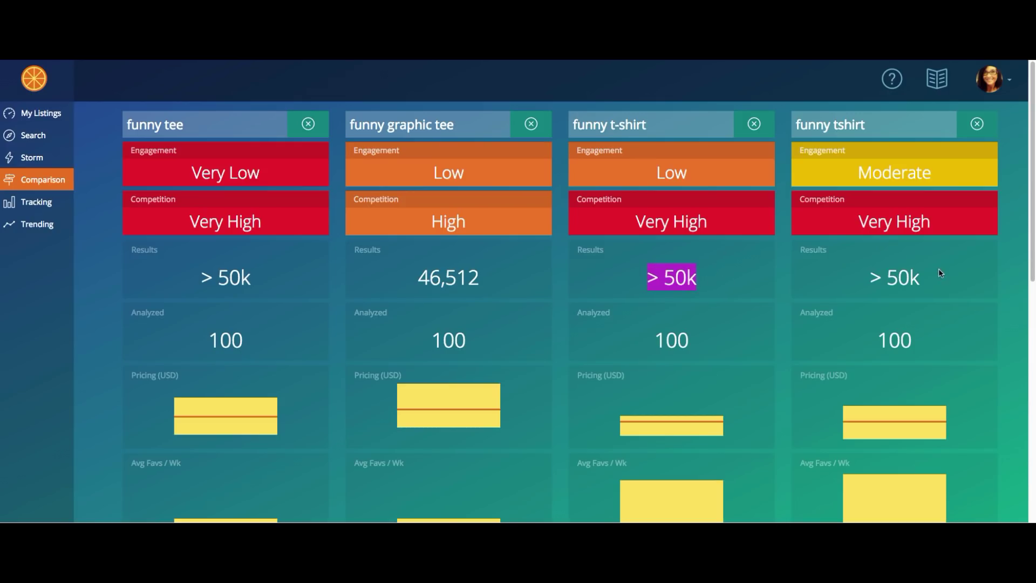
{"action": "left_click_drag", "start_coordinate": [871, 278], "coordinate": [941, 285]}
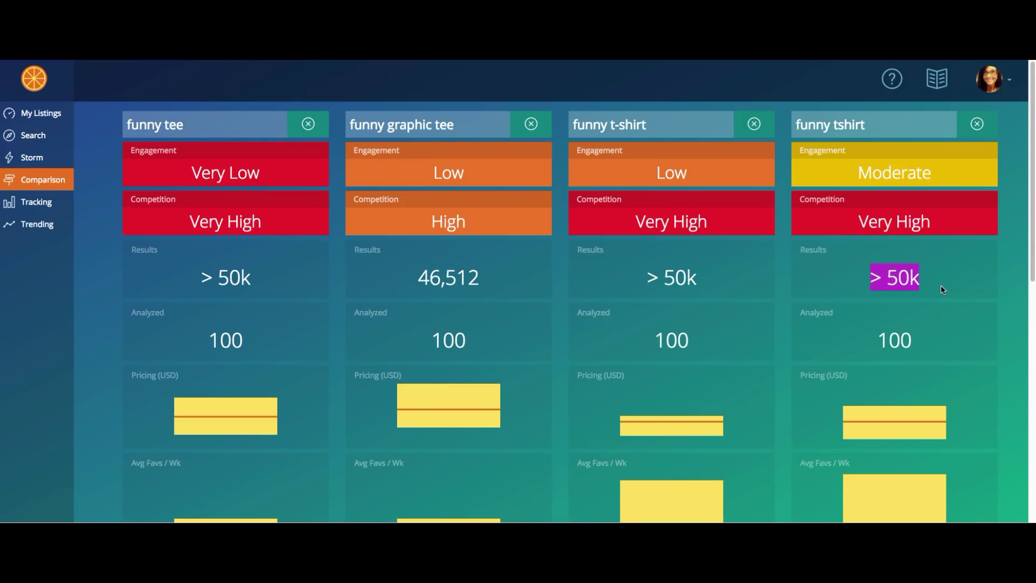
{"action": "left_click", "coordinate": [936, 285]}
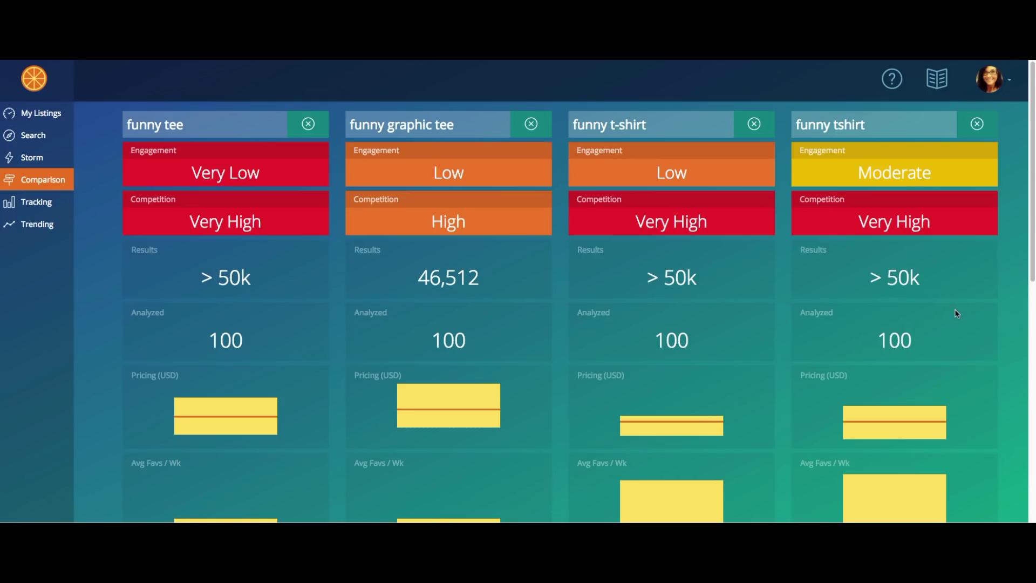
- Compare pricing, average weekly favorites, average weekly views and top tags across the four keywords
{"action": "scroll", "coordinate": [957, 314], "scroll_direction": "down", "scroll_amount": 2}
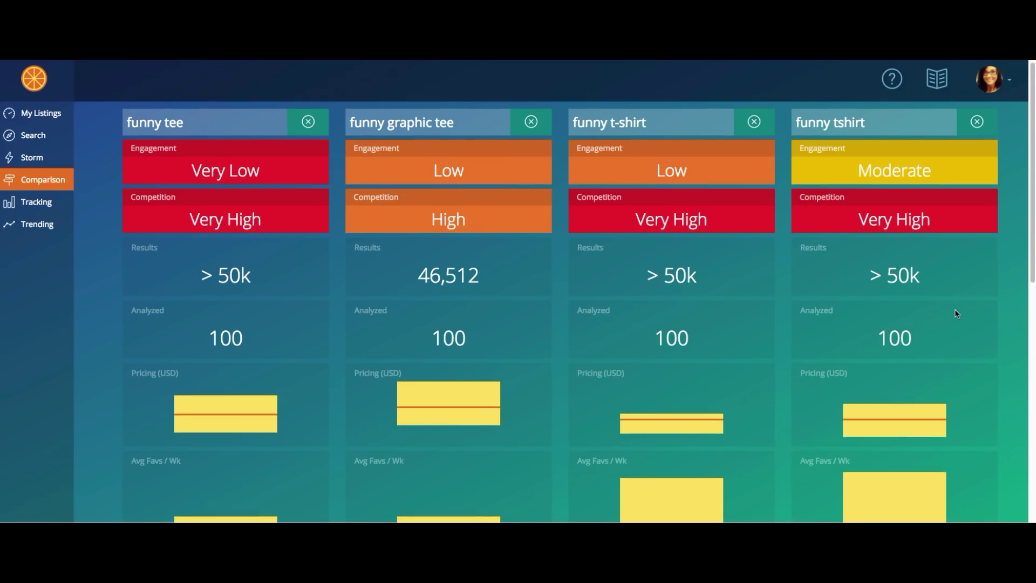
{"action": "scroll", "coordinate": [957, 314], "scroll_direction": "down", "scroll_amount": 2}
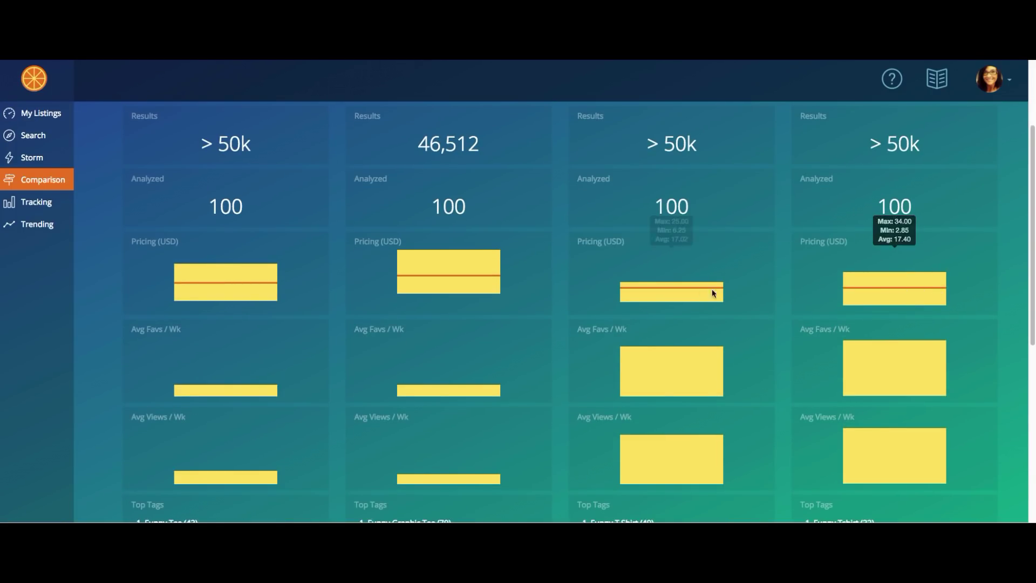
{"action": "mouse_move", "coordinate": [258, 283]}
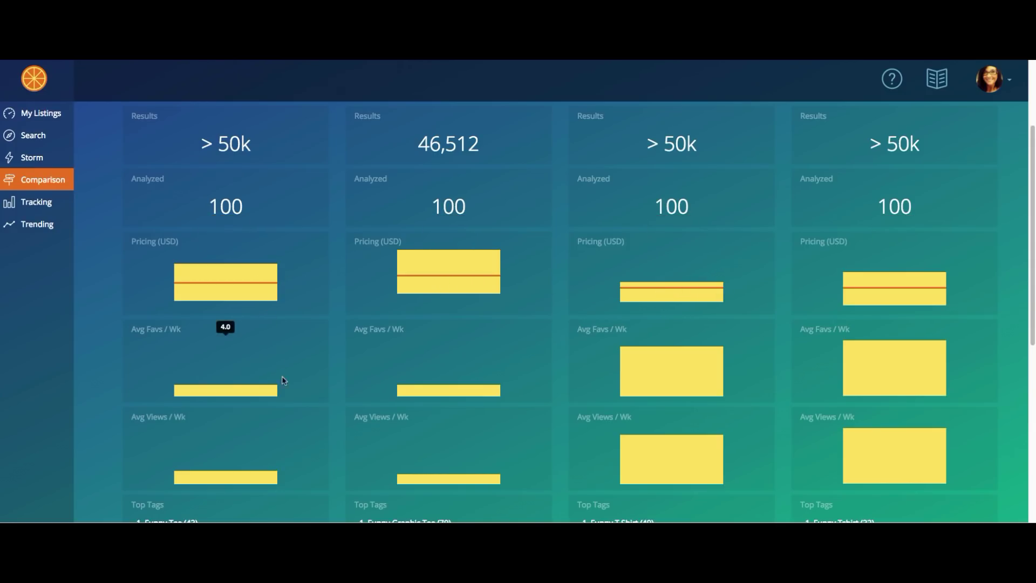
{"action": "mouse_move", "coordinate": [892, 357]}
{"action": "mouse_move", "coordinate": [699, 386]}
{"action": "mouse_move", "coordinate": [906, 459]}
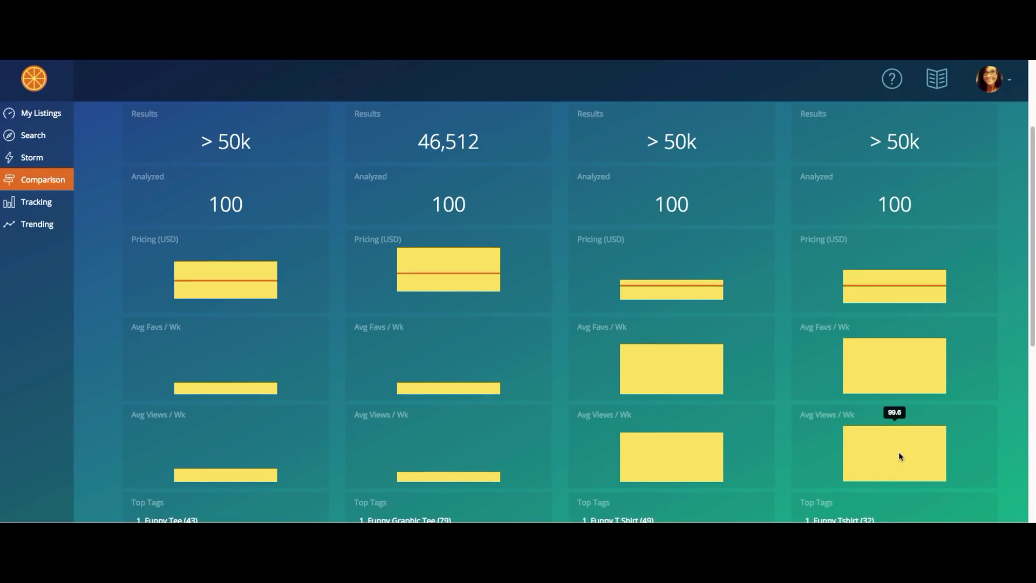
{"action": "scroll", "coordinate": [900, 455], "scroll_direction": "down", "scroll_amount": 5}
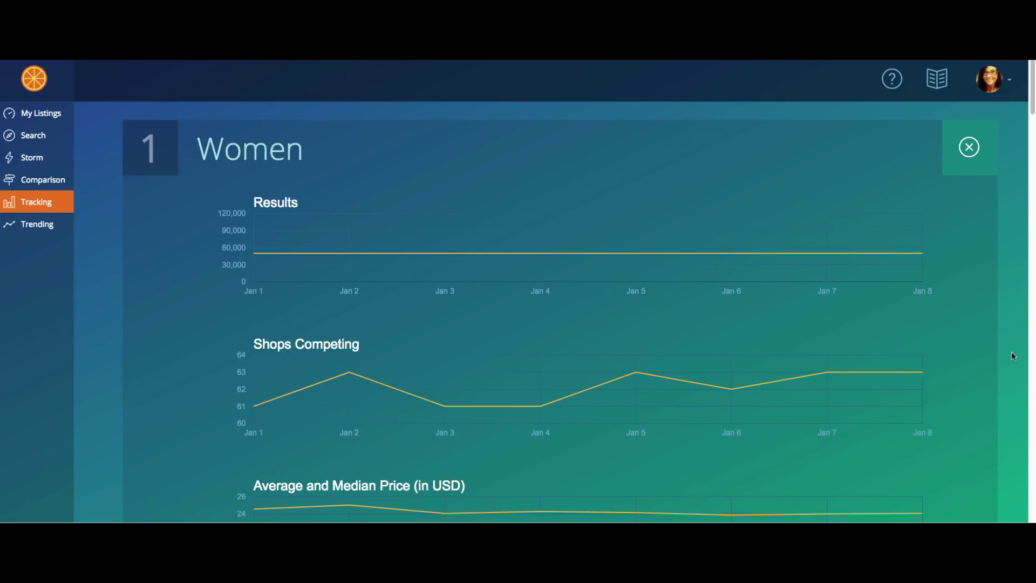
- Skim the tracking charts of the tracked keywords down to the fourth one and return to the first
{"action": "scroll", "coordinate": [1013, 352], "scroll_direction": "down", "scroll_amount": 15}
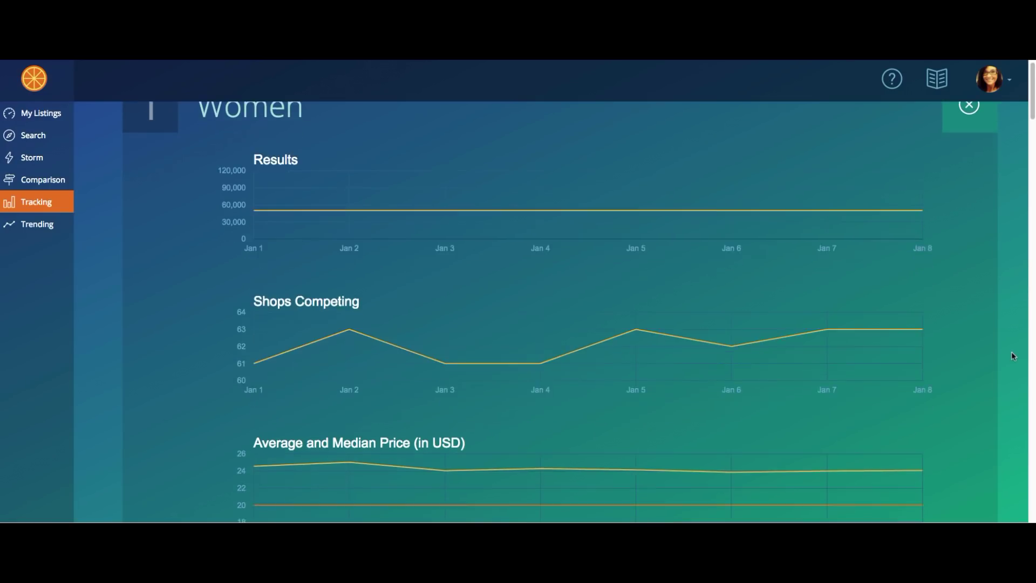
{"action": "scroll", "coordinate": [1014, 356], "scroll_direction": "down", "scroll_amount": 20}
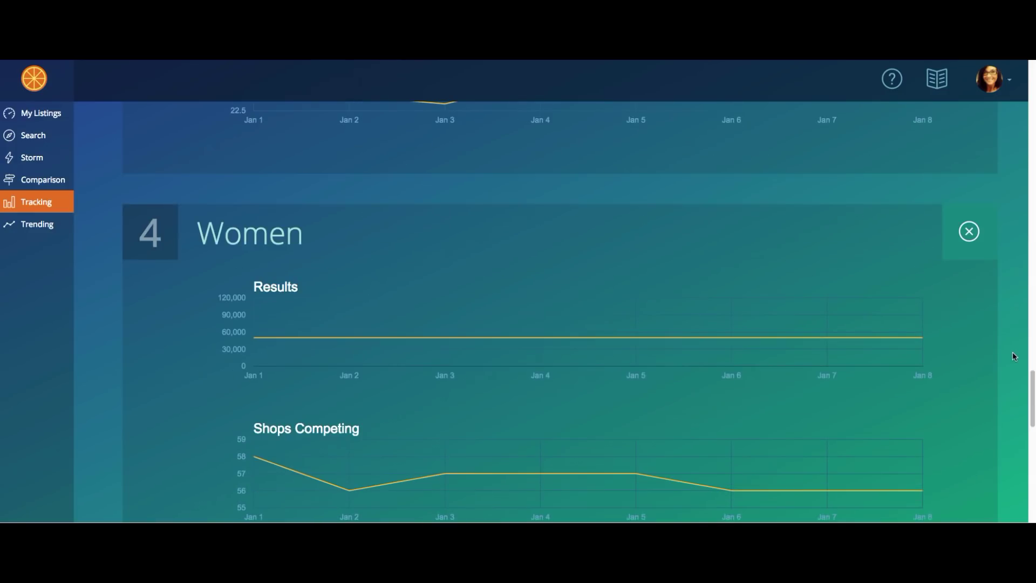
{"action": "scroll", "coordinate": [1013, 356], "scroll_direction": "up", "scroll_amount": 15}
{"action": "scroll", "coordinate": [1014, 356], "scroll_direction": "up", "scroll_amount": 20}
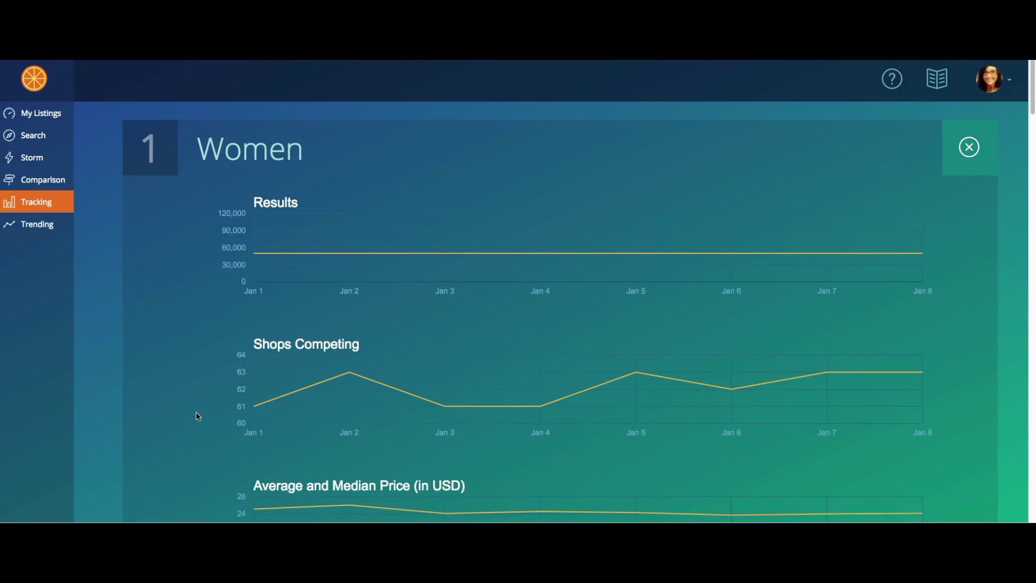
- Inspect the Jan 2, Jan 3 and Jan 5 points on the first tracked keyword's Shops Competing chart
{"action": "scroll", "coordinate": [196, 415], "scroll_direction": "down", "scroll_amount": 2}
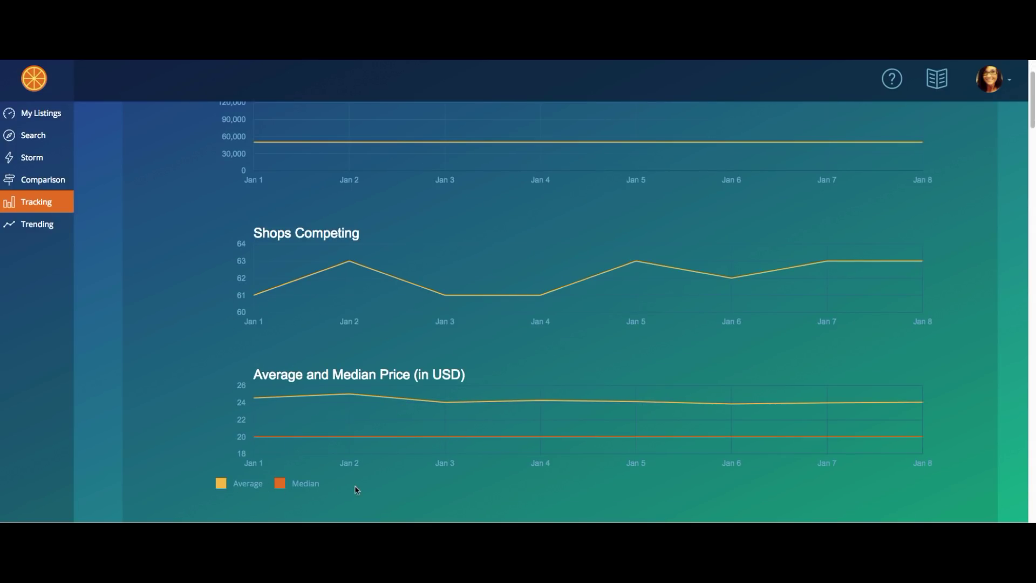
{"action": "mouse_move", "coordinate": [349, 263]}
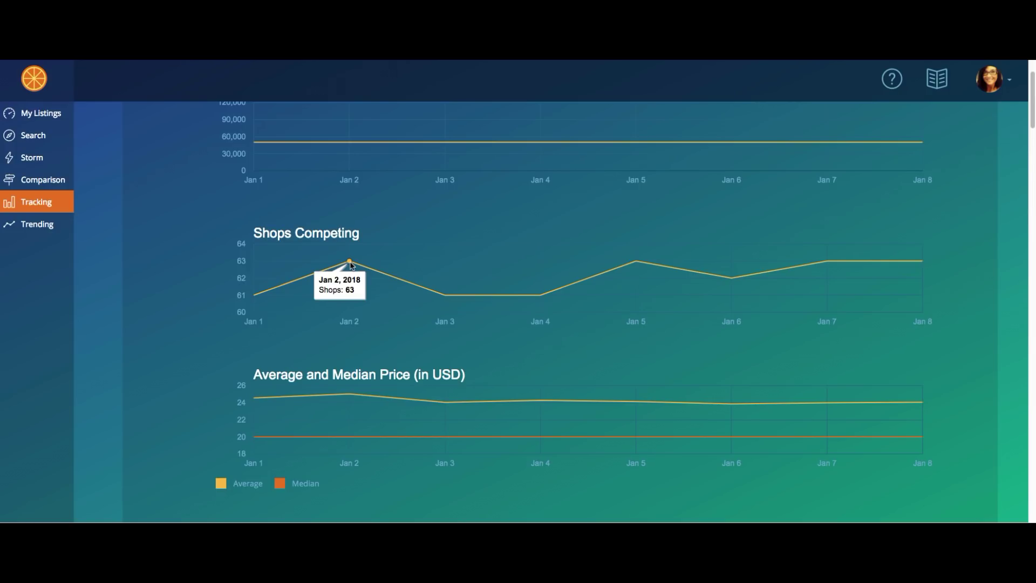
{"action": "mouse_move", "coordinate": [446, 295]}
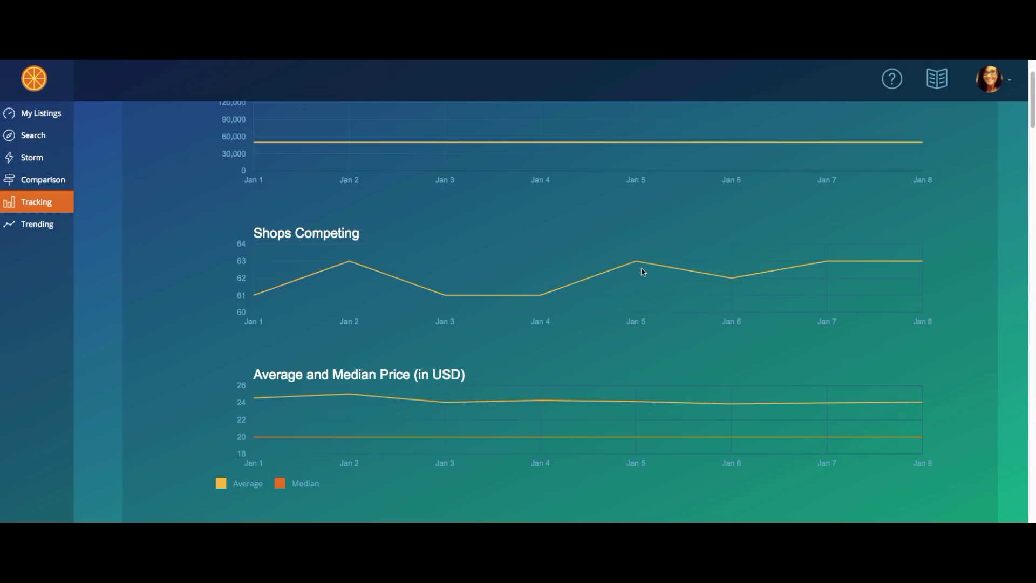
{"action": "mouse_move", "coordinate": [637, 262]}
- Inspect the Jan 2 average and median prices on the first tracked keyword's price chart
{"action": "scroll", "coordinate": [681, 341], "scroll_direction": "down", "scroll_amount": 1}
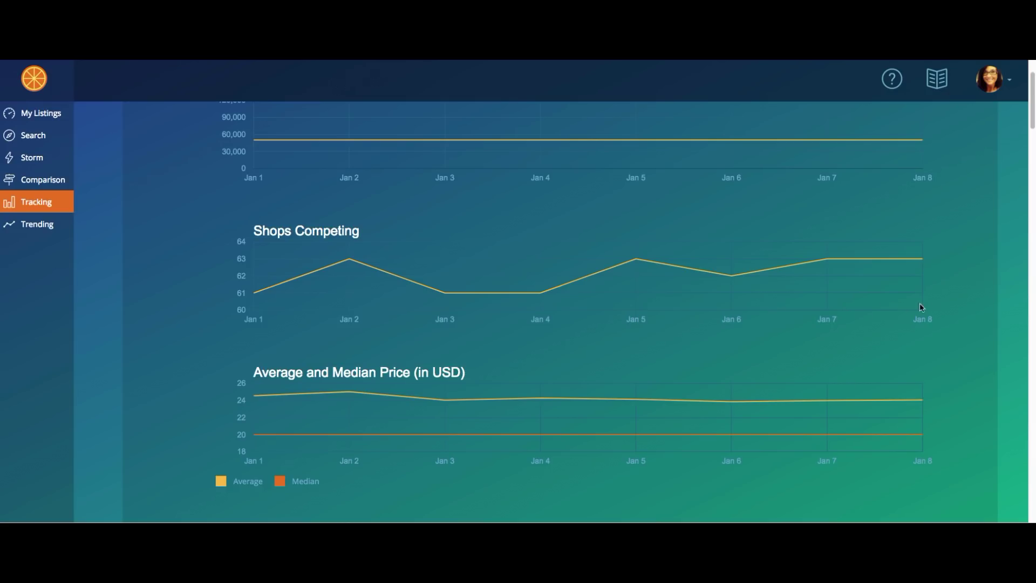
{"action": "scroll", "coordinate": [949, 381], "scroll_direction": "down", "scroll_amount": 1}
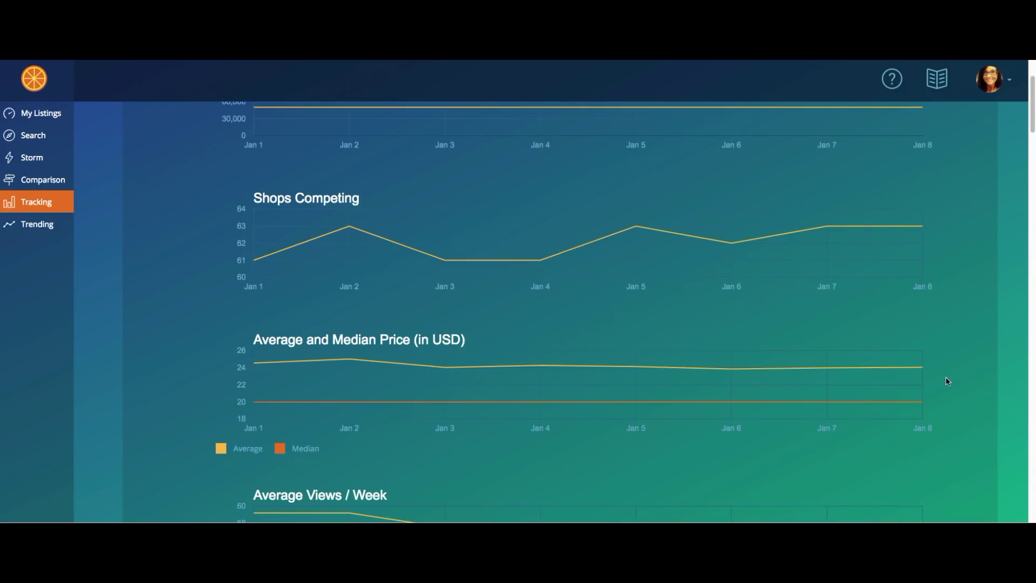
{"action": "mouse_move", "coordinate": [352, 361]}
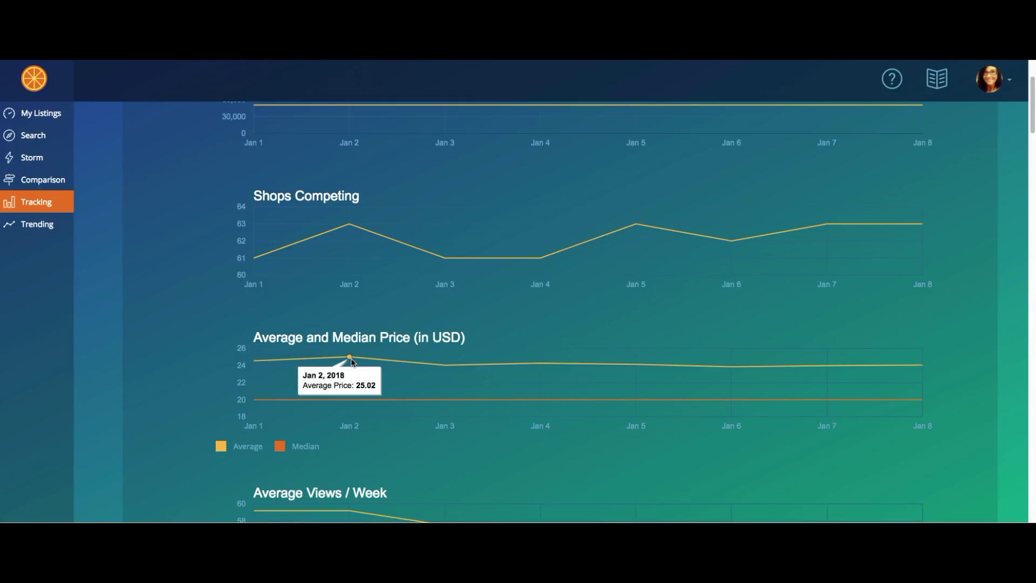
{"action": "mouse_move", "coordinate": [351, 402]}
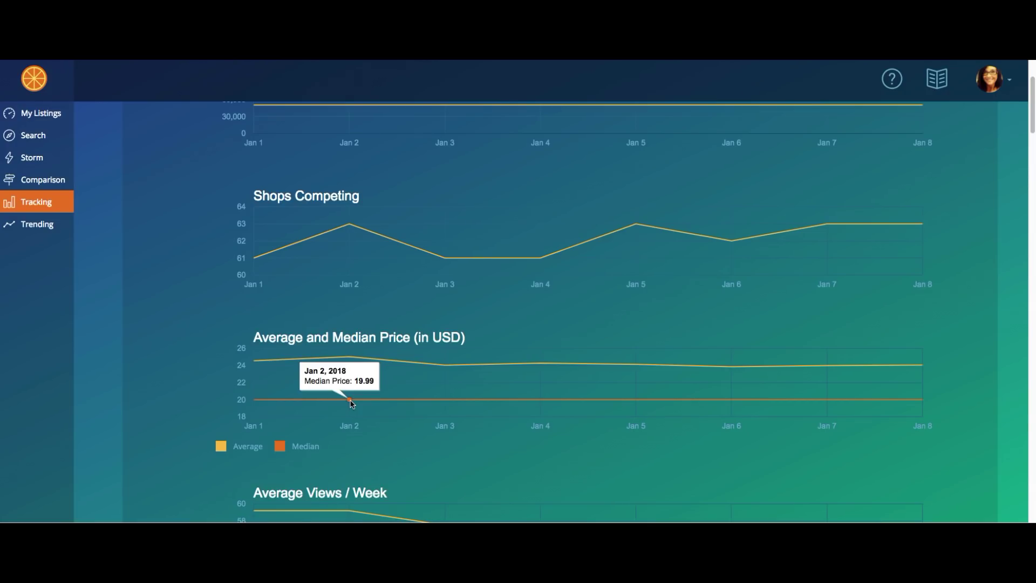
- Review the first tracked keyword's charts of average views and average favorites per week
{"action": "scroll", "coordinate": [377, 491], "scroll_direction": "down", "scroll_amount": 3}
{"action": "scroll", "coordinate": [376, 492], "scroll_direction": "down", "scroll_amount": 1}
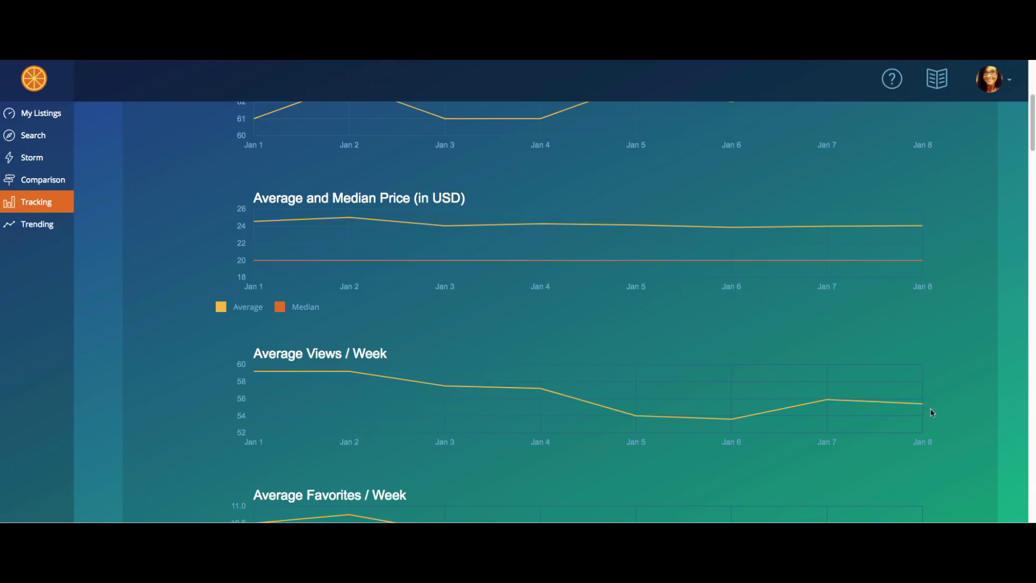
{"action": "scroll", "coordinate": [354, 316], "scroll_direction": "down", "scroll_amount": 4}
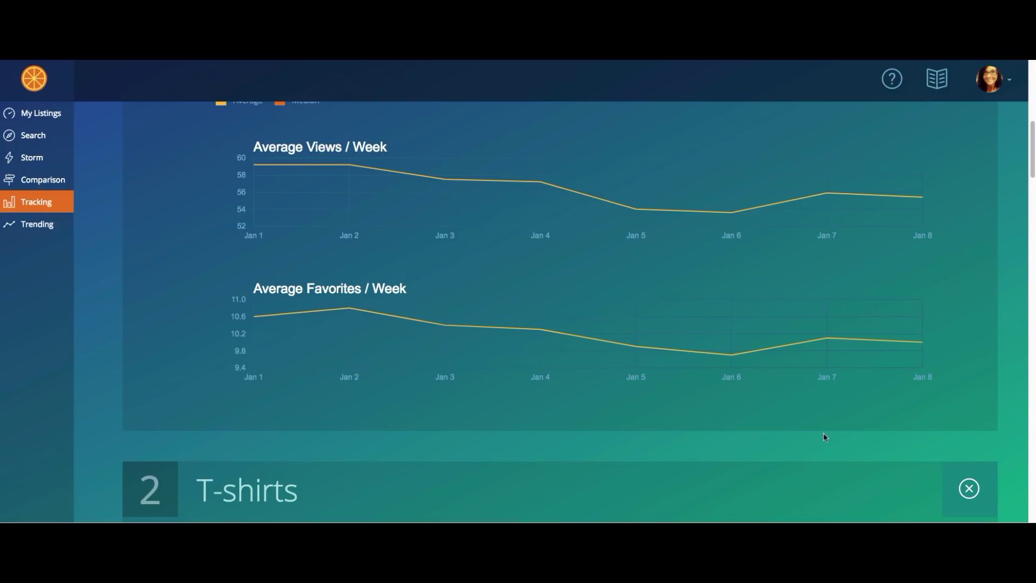
- Inspect the Jan 6 points on the T-shirts keyword's charts for competing shops, price, average weekly views and average weekly favorites
{"action": "scroll", "coordinate": [922, 459], "scroll_direction": "down", "scroll_amount": 7}
{"action": "scroll", "coordinate": [921, 459], "scroll_direction": "down", "scroll_amount": 1}
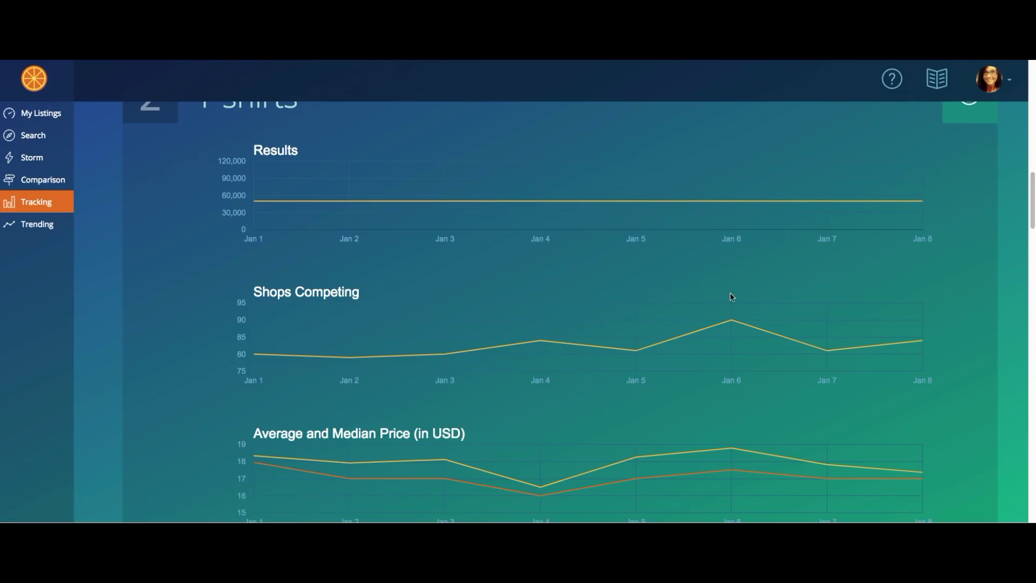
{"action": "mouse_move", "coordinate": [733, 326]}
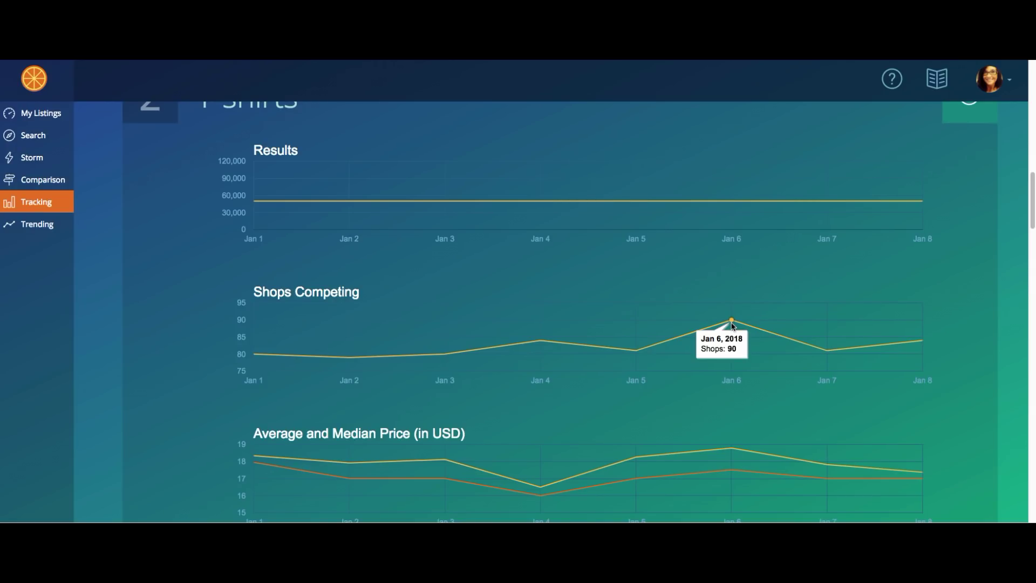
{"action": "scroll", "coordinate": [977, 392], "scroll_direction": "down", "scroll_amount": 2}
{"action": "scroll", "coordinate": [977, 393], "scroll_direction": "down", "scroll_amount": 1}
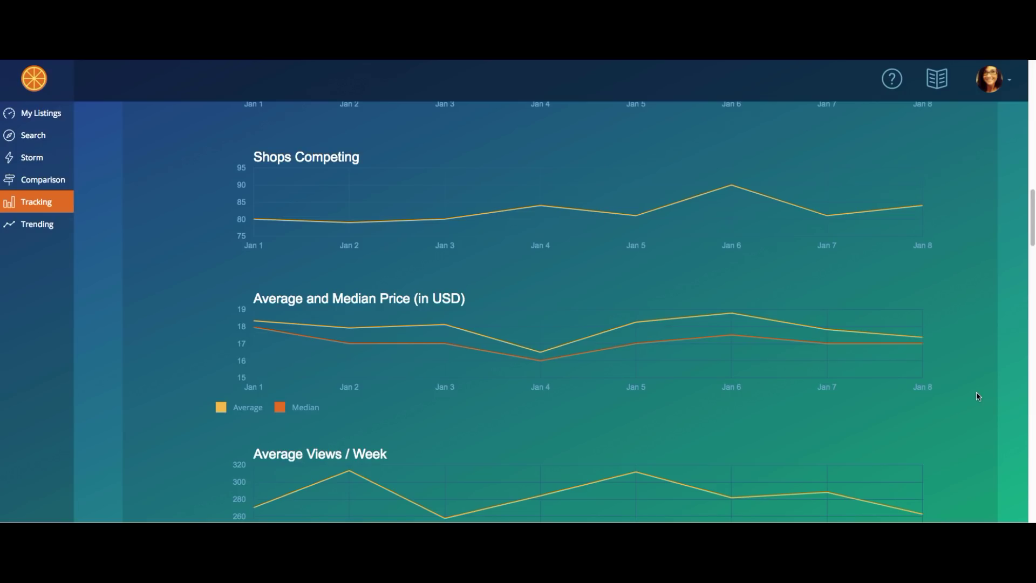
{"action": "scroll", "coordinate": [976, 397], "scroll_direction": "down", "scroll_amount": 1}
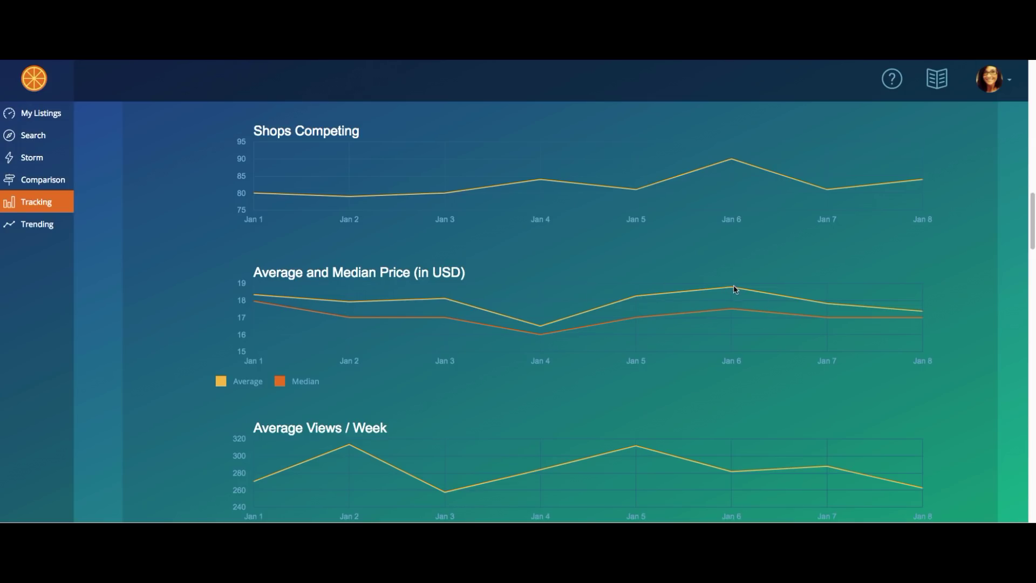
{"action": "mouse_move", "coordinate": [735, 290]}
{"action": "scroll", "coordinate": [928, 453], "scroll_direction": "down", "scroll_amount": 5}
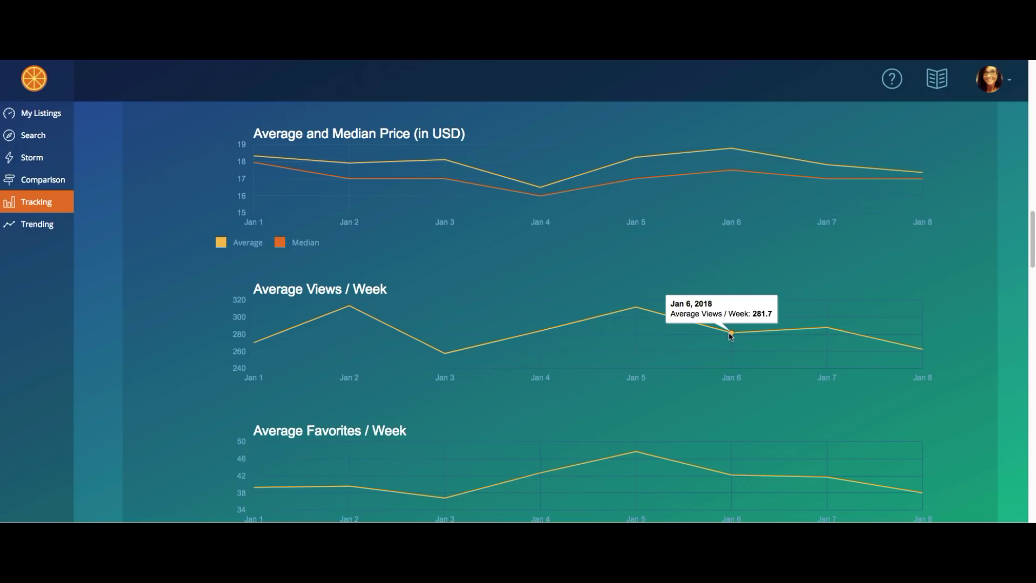
{"action": "scroll", "coordinate": [859, 374], "scroll_direction": "down", "scroll_amount": 3}
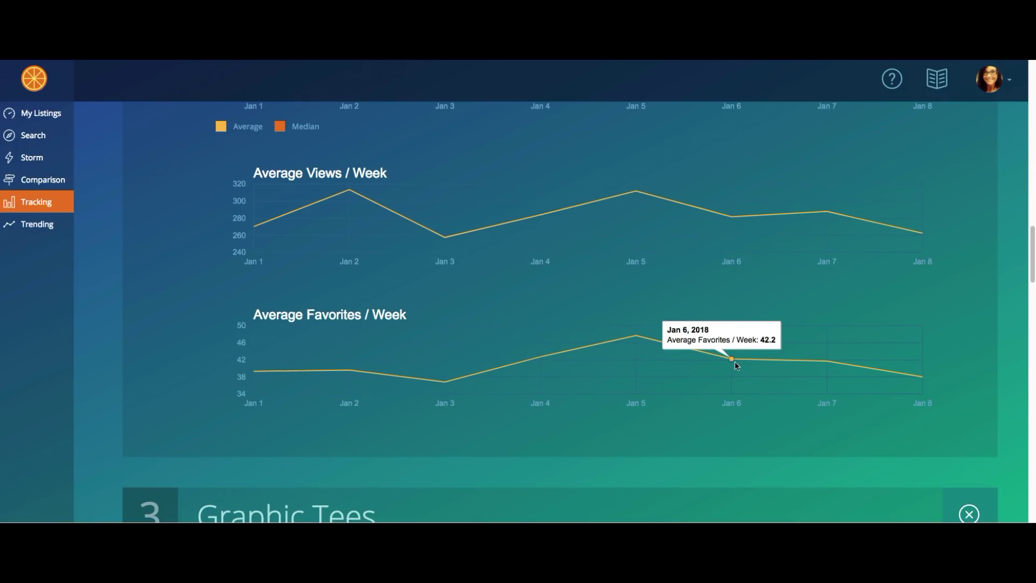
- Inspect the Graphic Tees keyword's competing shops on Jan 6 and its average prices on Jan 3, Jan 6 and Jan 7
{"action": "scroll", "coordinate": [763, 398], "scroll_direction": "down", "scroll_amount": 5}
{"action": "scroll", "coordinate": [764, 401], "scroll_direction": "down", "scroll_amount": 4}
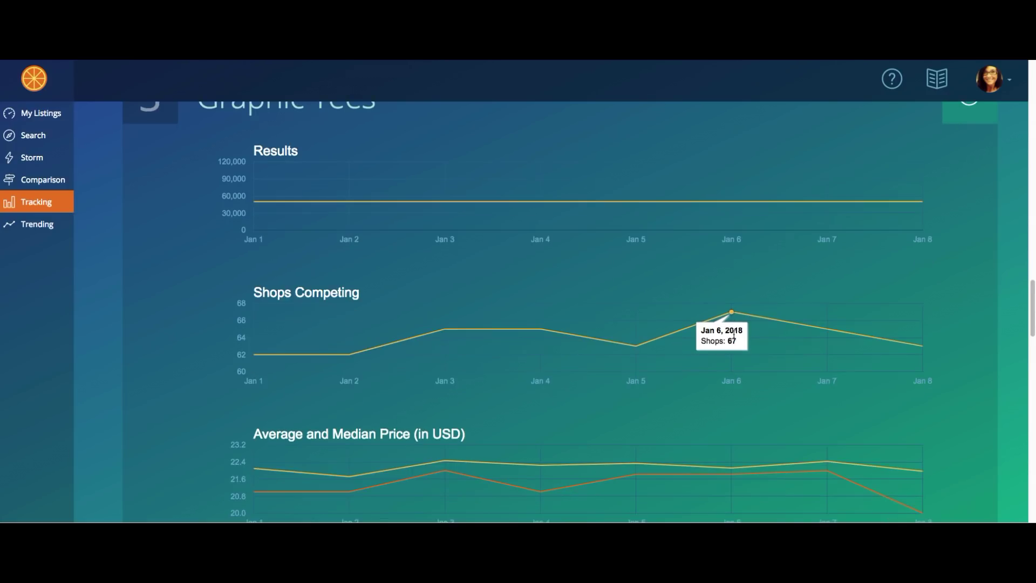
{"action": "scroll", "coordinate": [734, 335], "scroll_direction": "down", "scroll_amount": 3}
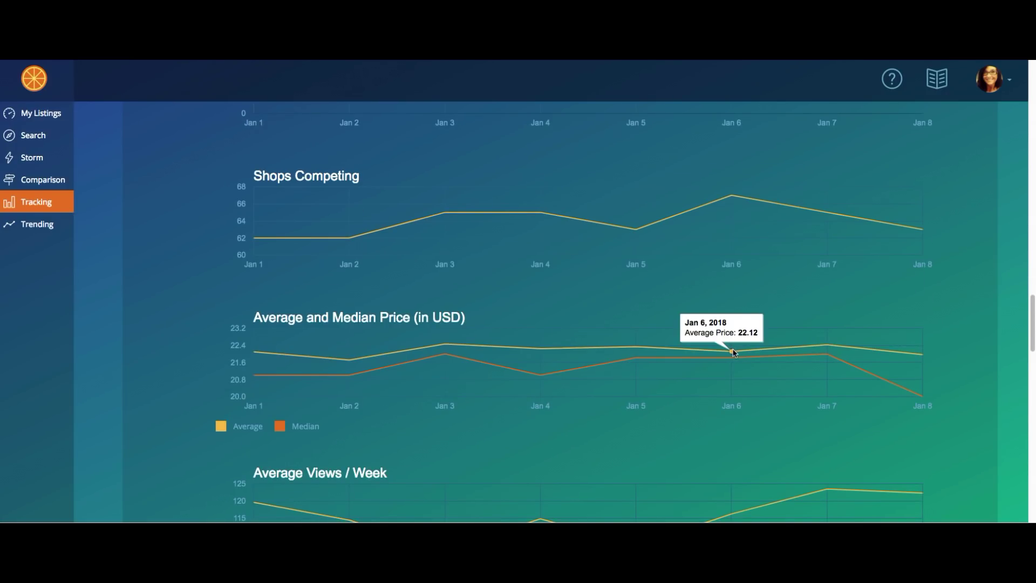
{"action": "mouse_move", "coordinate": [446, 347]}
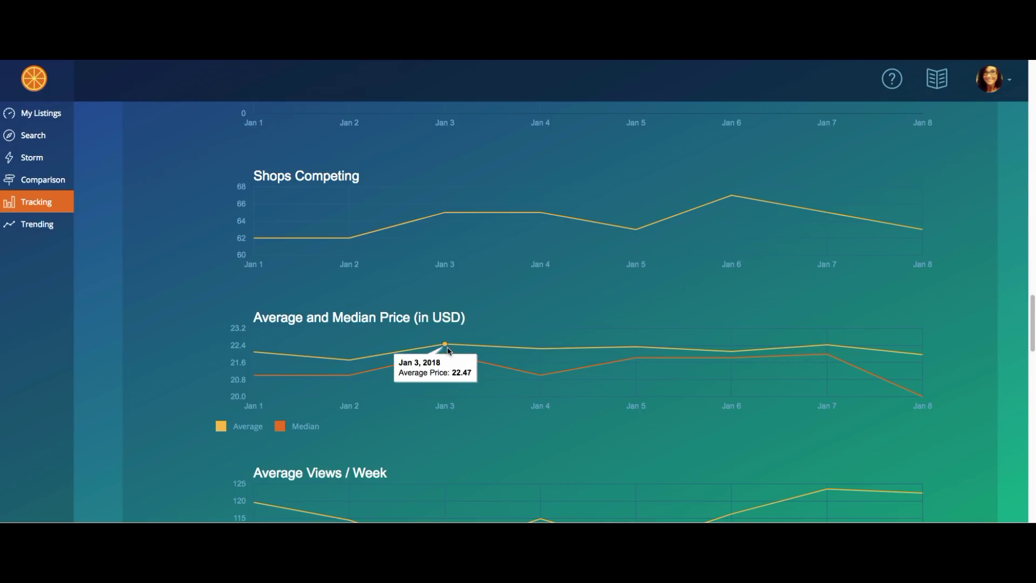
{"action": "mouse_move", "coordinate": [830, 347]}
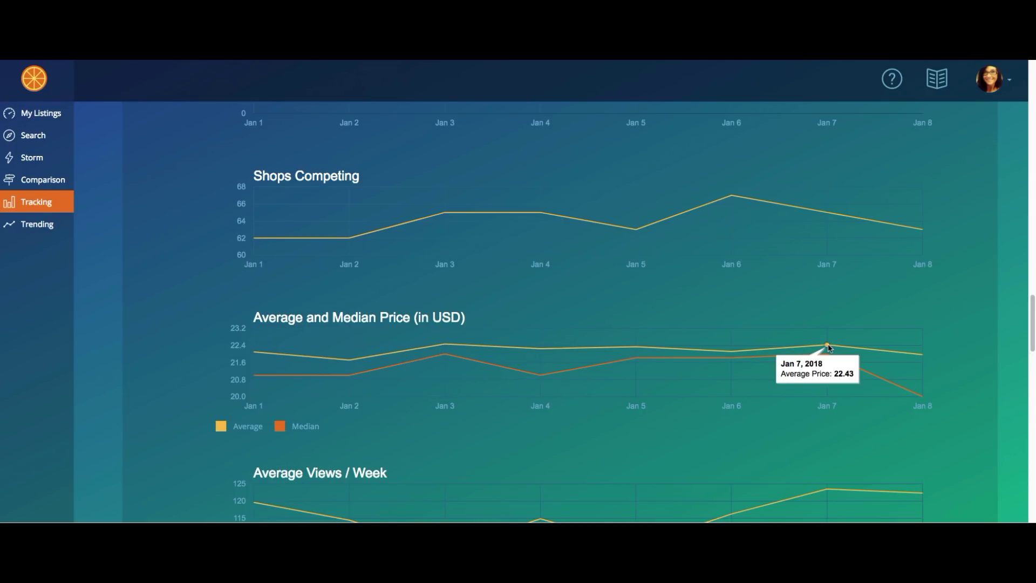
{"action": "mouse_move", "coordinate": [738, 355]}
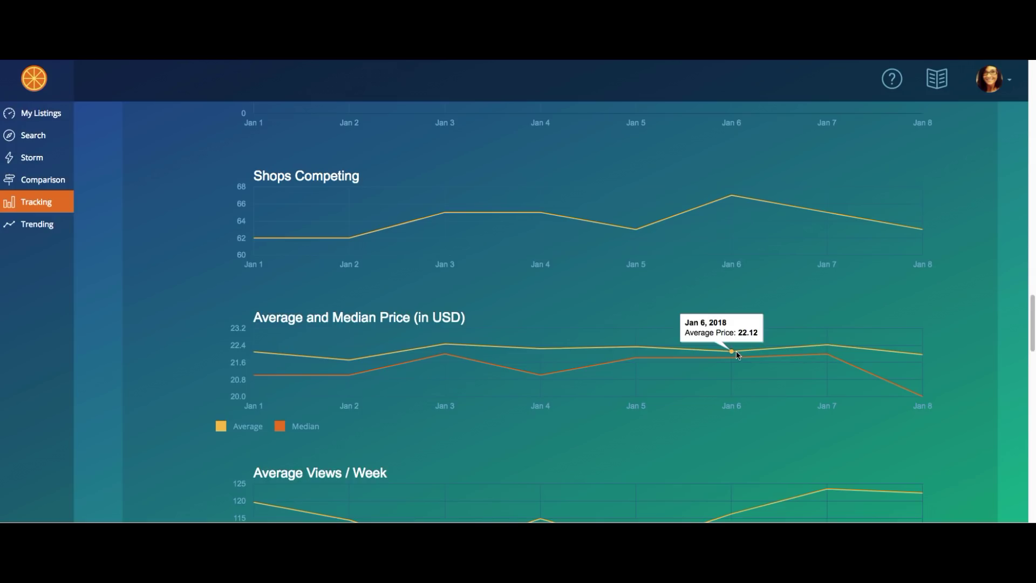
- Inspect Graphic Tees' average weekly views on Jan 3, 4, 5 and 7 and its average weekly favorites on Jan 7
{"action": "scroll", "coordinate": [737, 355], "scroll_direction": "down", "scroll_amount": 3}
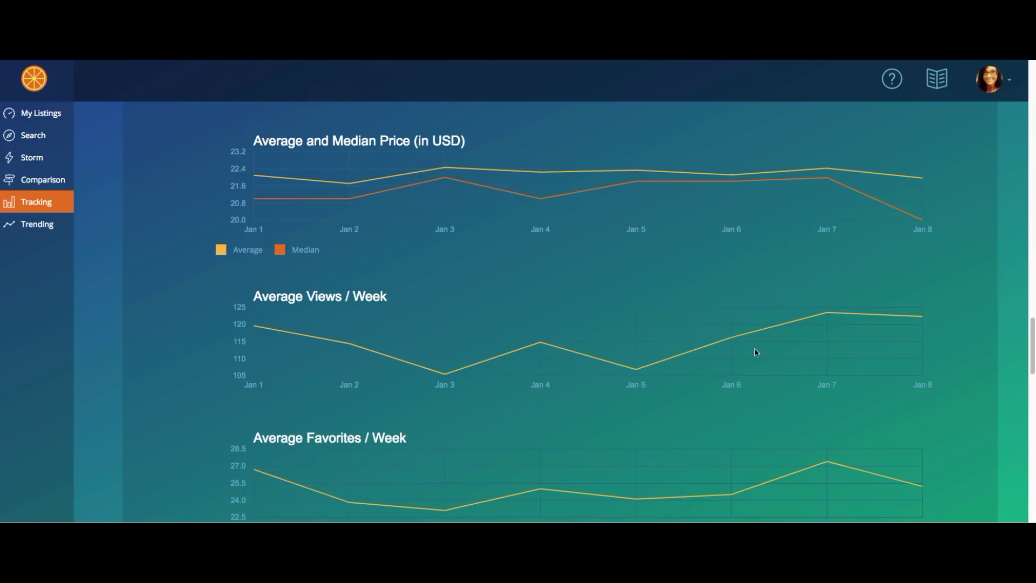
{"action": "mouse_move", "coordinate": [831, 317]}
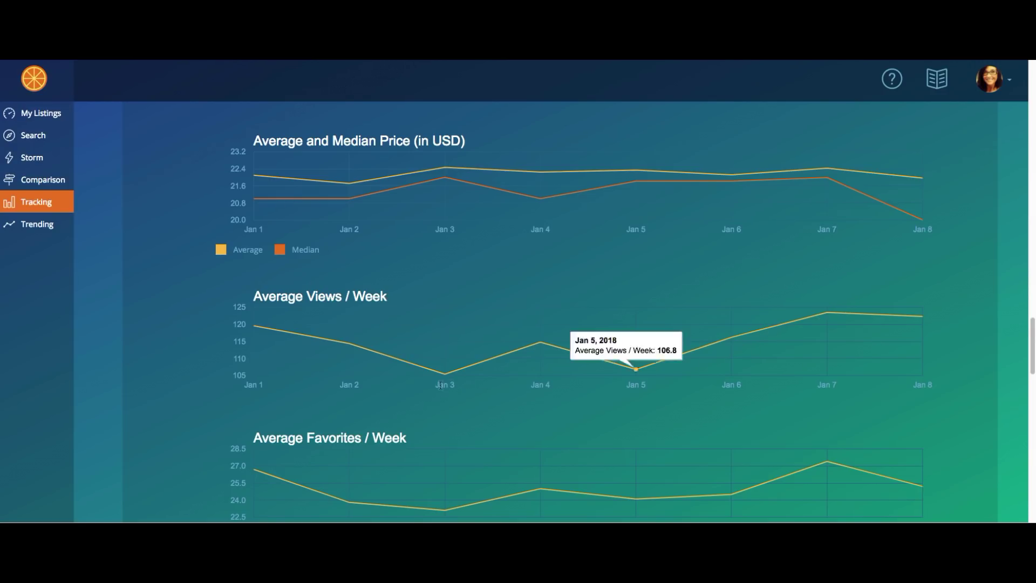
{"action": "mouse_move", "coordinate": [445, 376]}
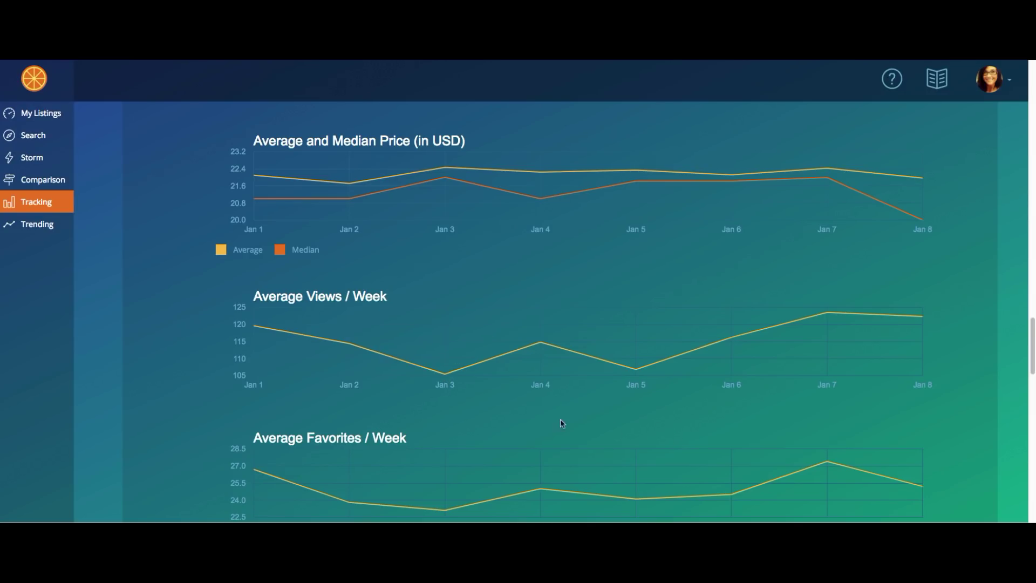
{"action": "mouse_move", "coordinate": [547, 347]}
{"action": "scroll", "coordinate": [651, 395], "scroll_direction": "down", "scroll_amount": 3}
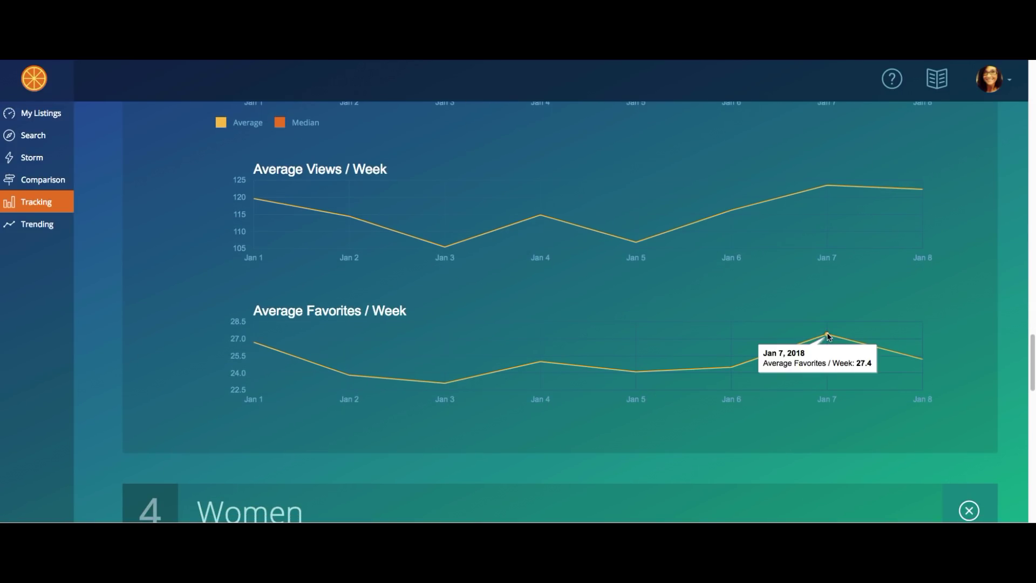
- Skim the fourth tracked keyword's charts and open the list of tags trending on Etsy
{"action": "scroll", "coordinate": [815, 355], "scroll_direction": "down", "scroll_amount": 7}
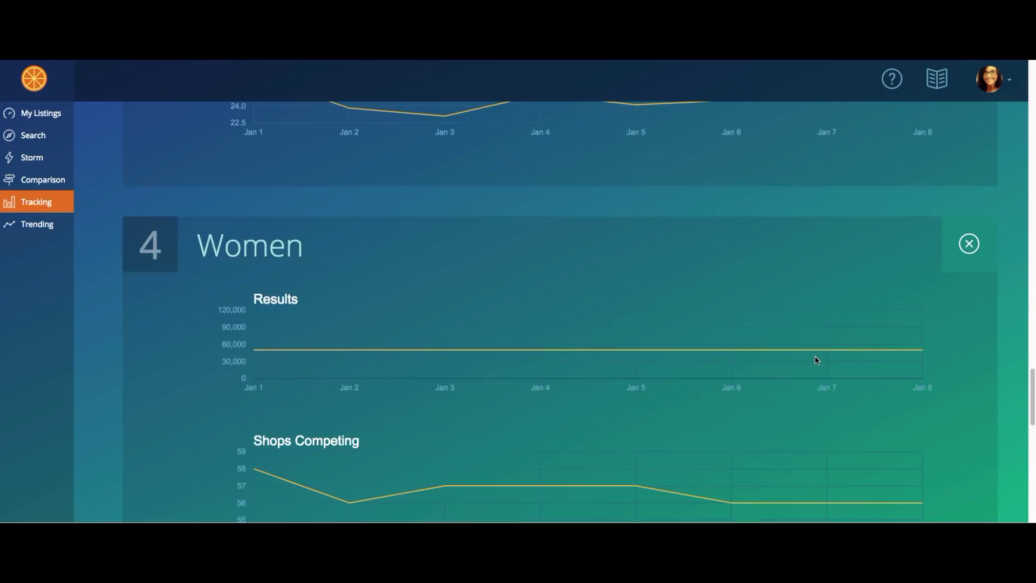
{"action": "scroll", "coordinate": [815, 359], "scroll_direction": "down", "scroll_amount": 3}
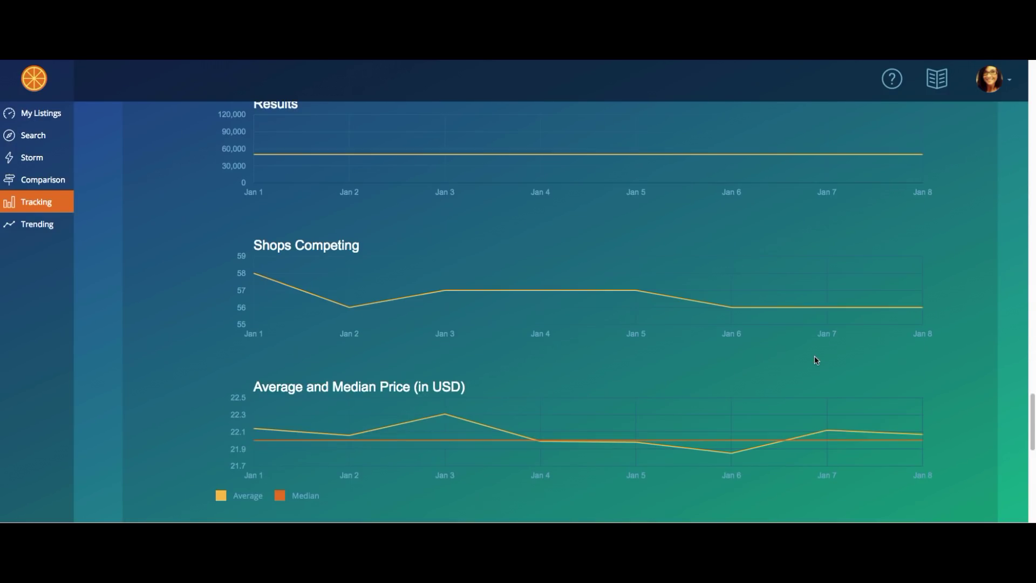
{"action": "scroll", "coordinate": [815, 360], "scroll_direction": "up", "scroll_amount": 20}
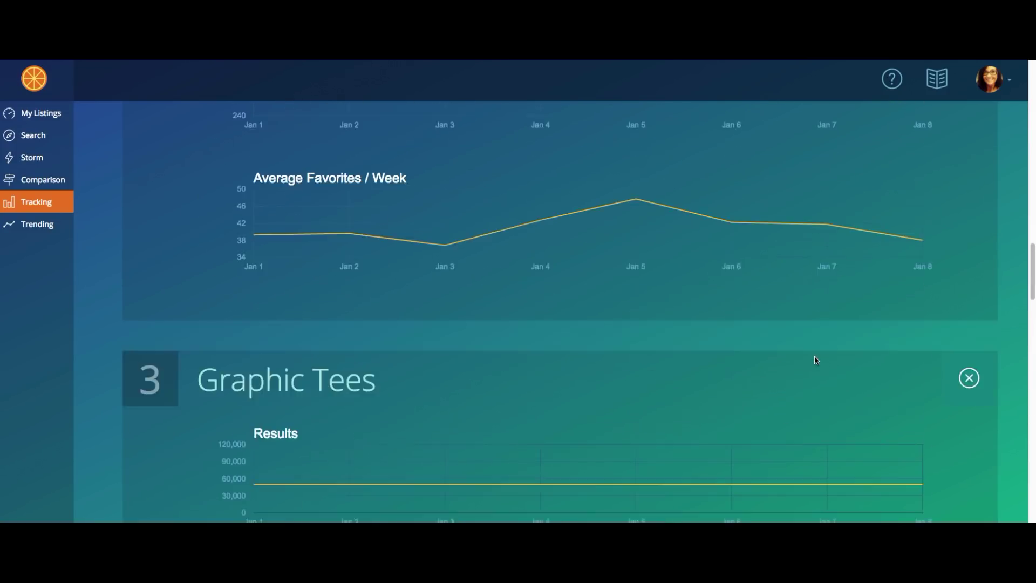
{"action": "scroll", "coordinate": [816, 360], "scroll_direction": "up", "scroll_amount": 3}
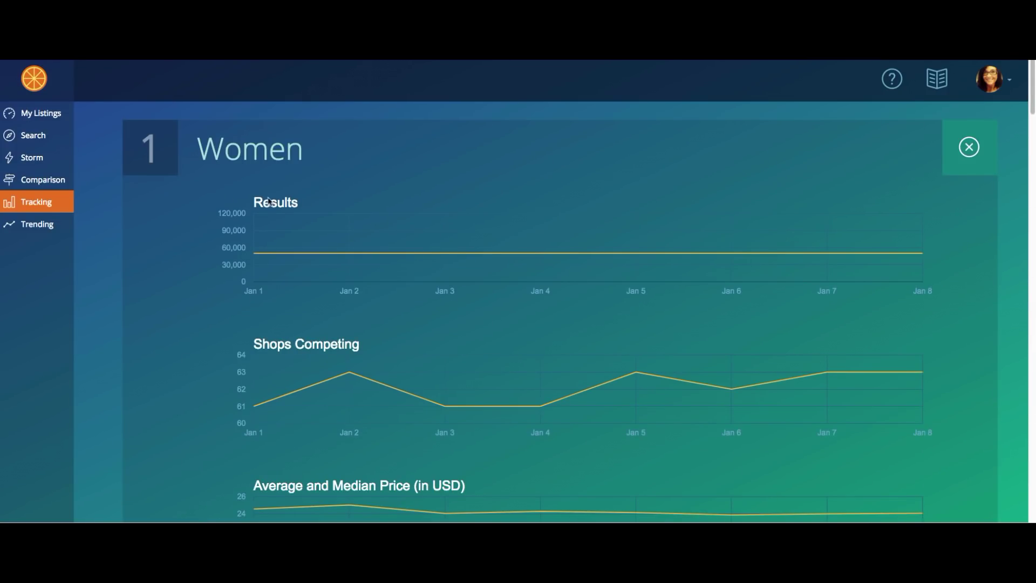
{"action": "left_click", "coordinate": [67, 230]}
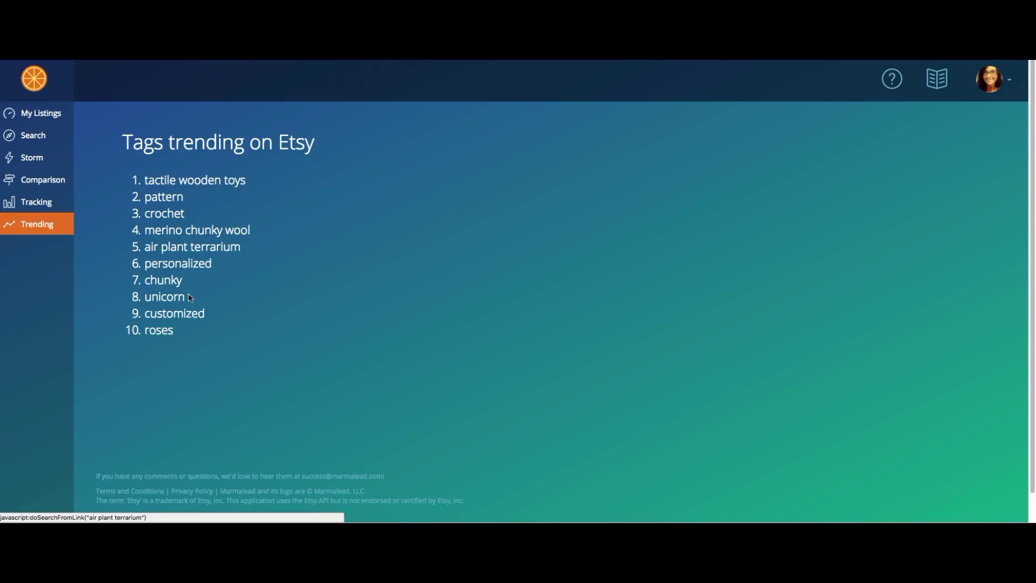